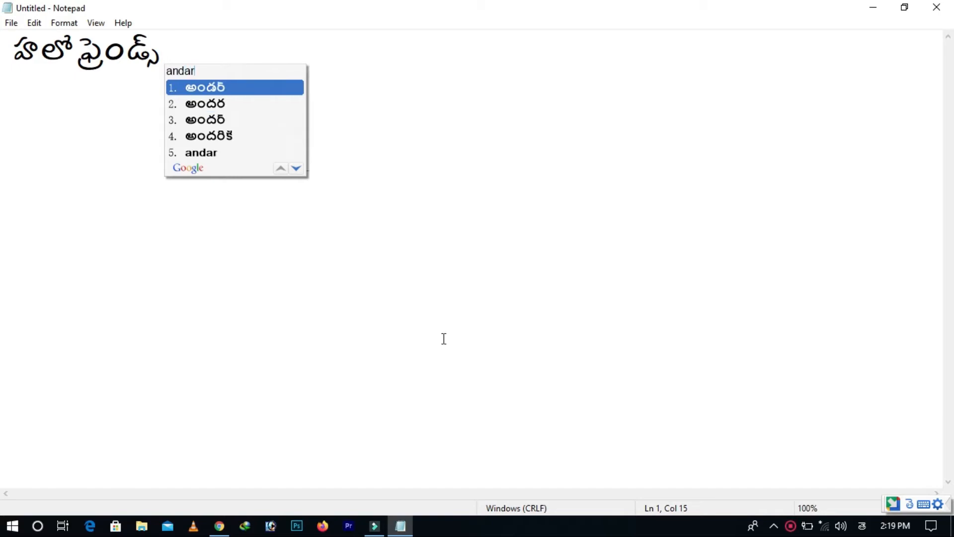
# Complete the Telugu greeting on the first line with "అందరు ఎలా ఉన్నారు ....."
pyautogui.write('la ')
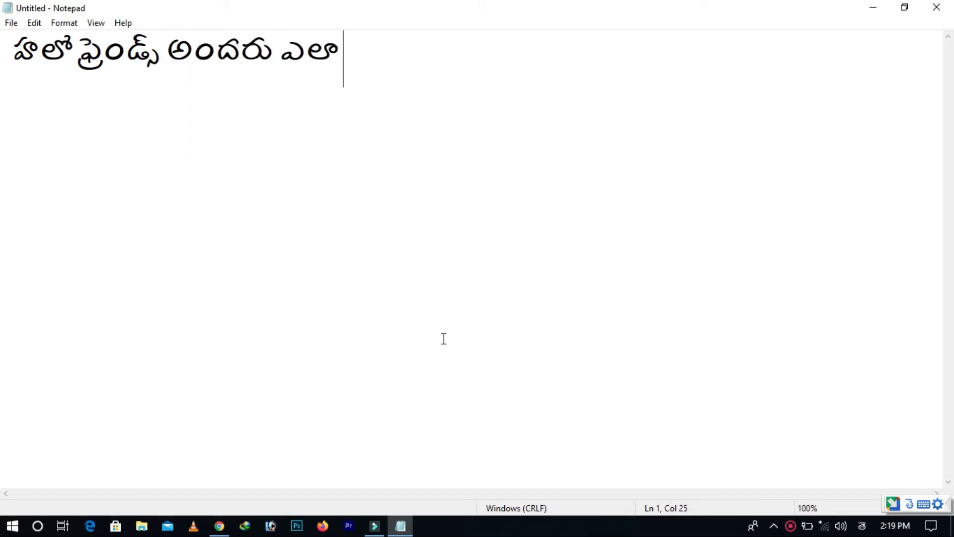
pyautogui.write('unnaru ')
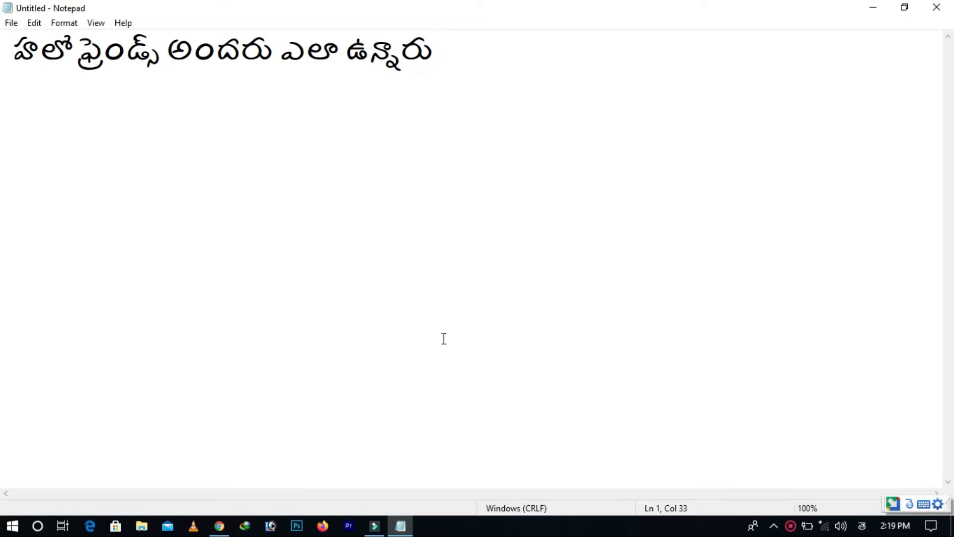
pyautogui.write('.....')
# Leave a blank line below the greeting and begin a new sentence with "ఫ్రెండ్స్ ఈరోజు"
pyautogui.press('Return')
pyautogui.press('Return')
pyautogui.write('frie')
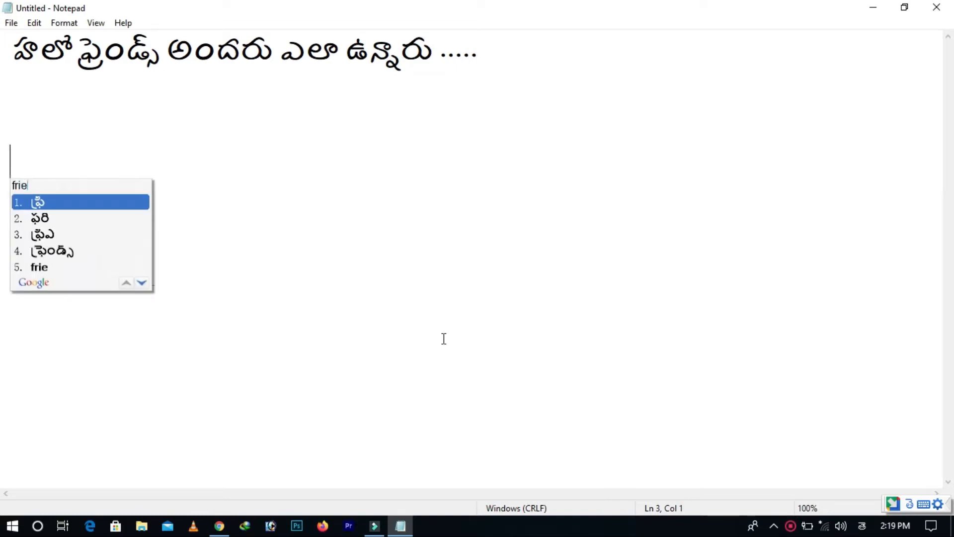
pyautogui.write('nds')
pyautogui.press('space')
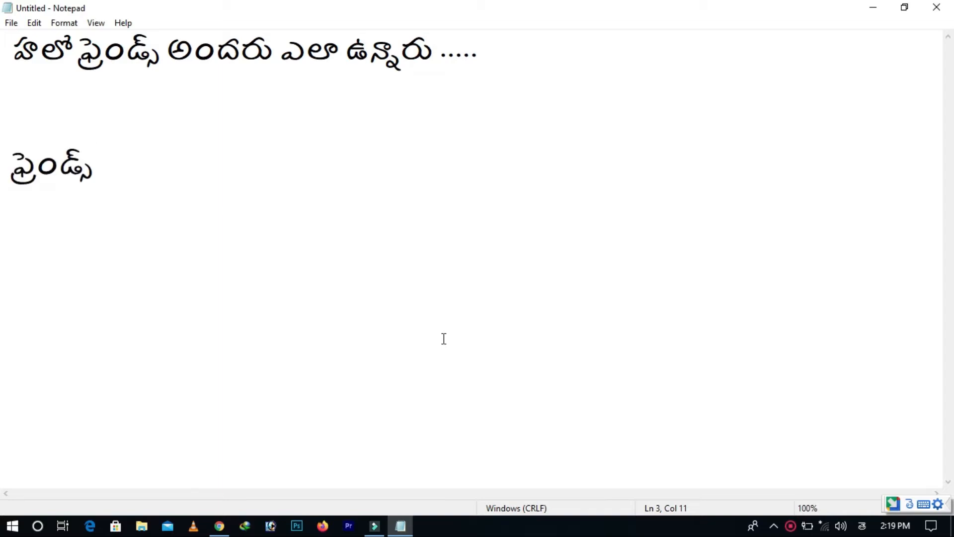
pyautogui.write('ee')
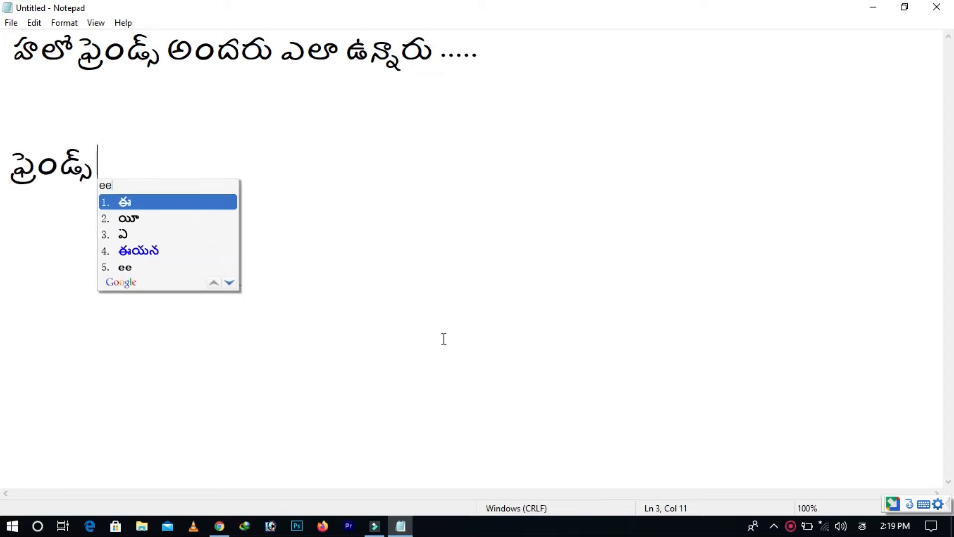
pyautogui.write('roju')
pyautogui.press('space')
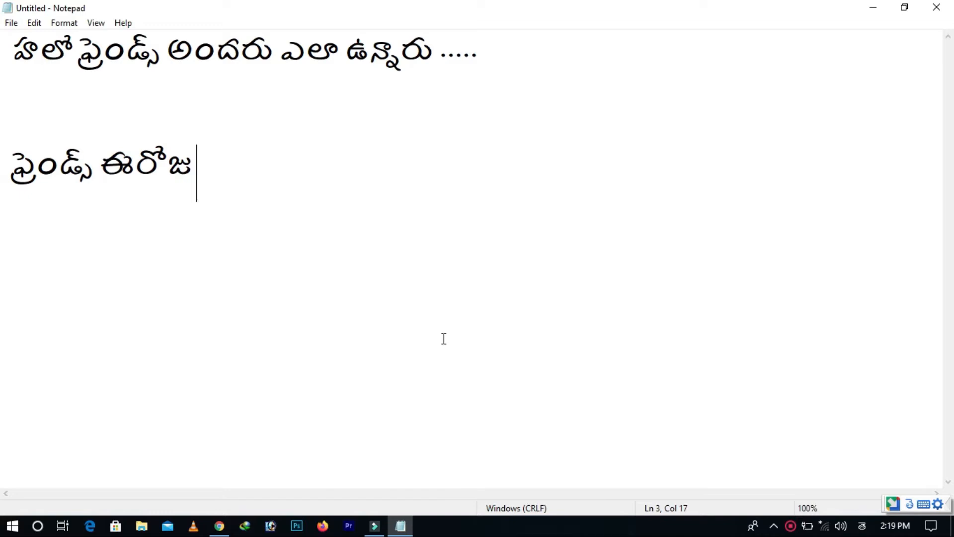
# Continue the second sentence with the Telugu words "వచ్చి మనం విండోస్"
pyautogui.write('vachi')
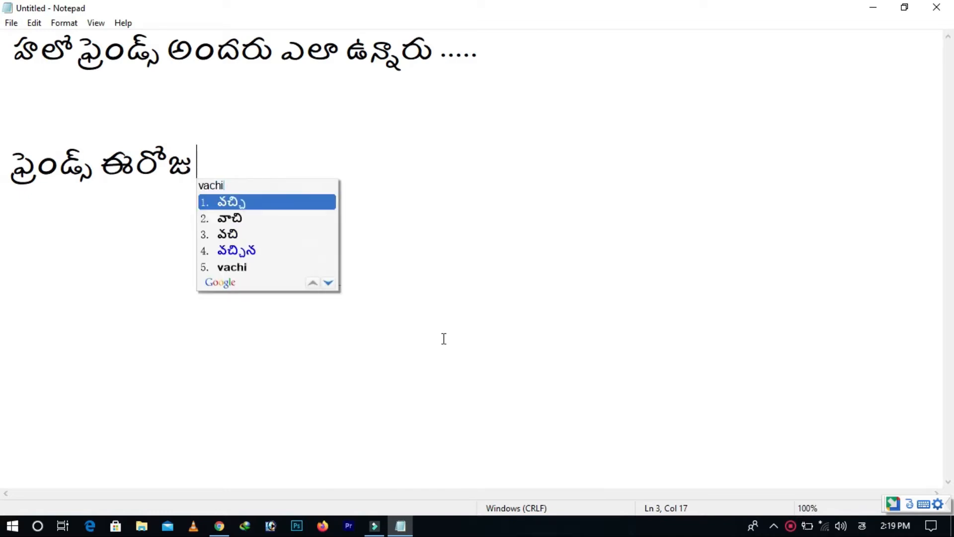
pyautogui.press('space')
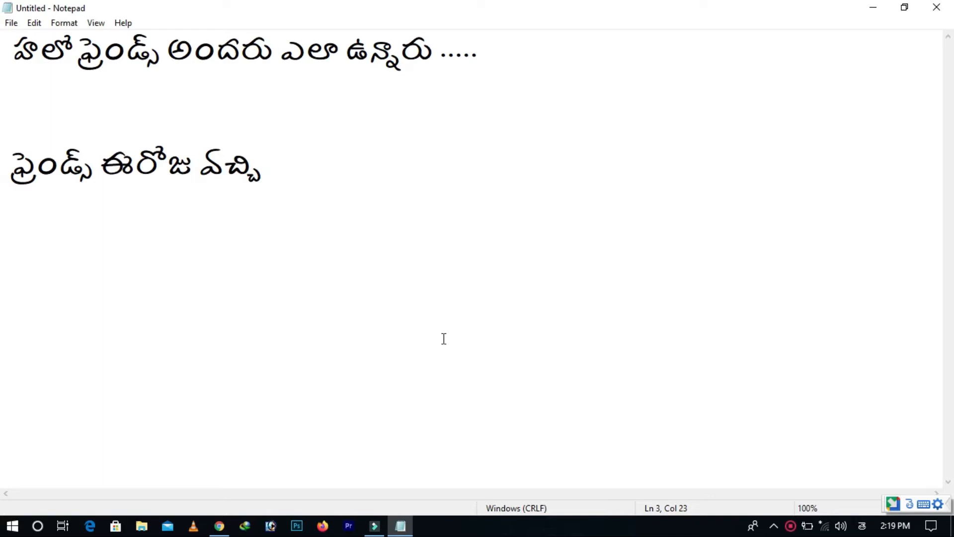
pyautogui.write('manam')
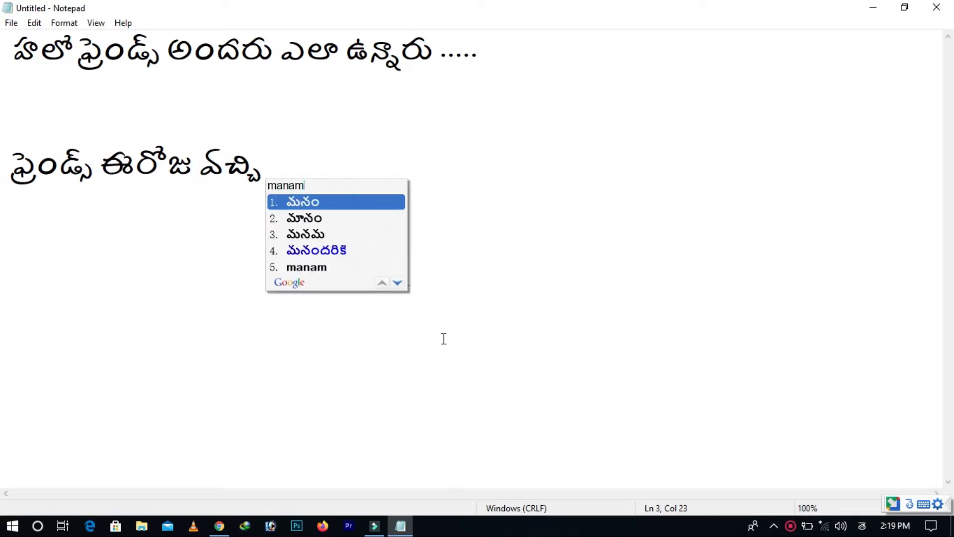
pyautogui.press('space')
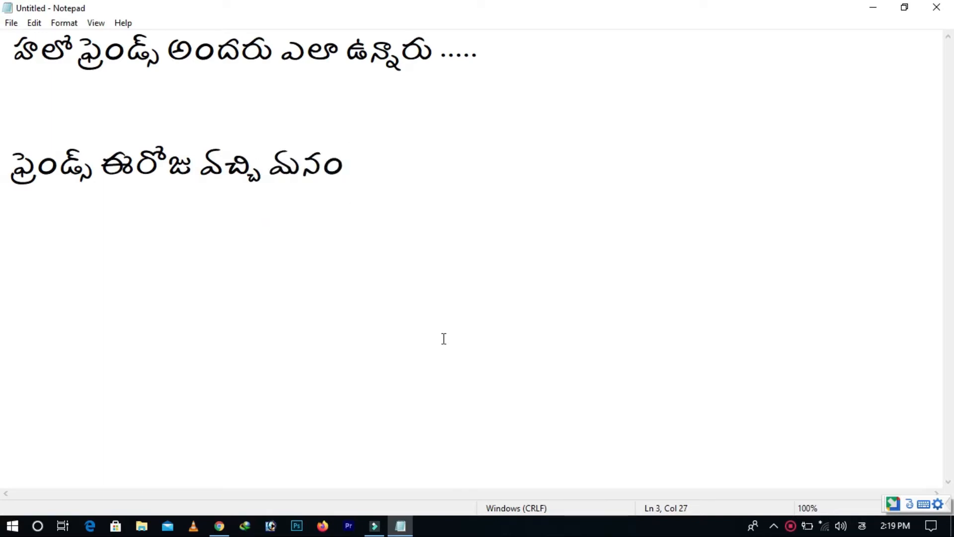
pyautogui.write('windows')
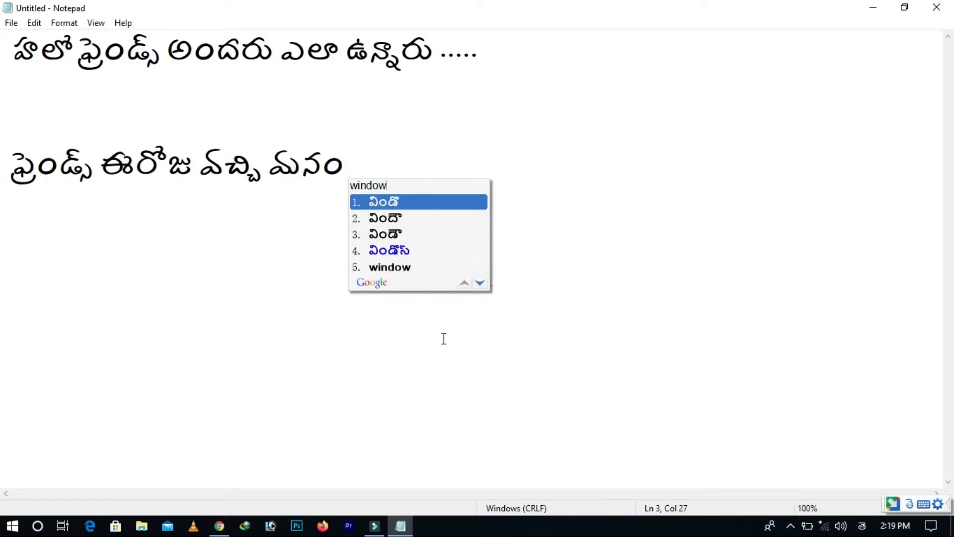
pyautogui.press('space')
pyautogui.write('10')
pyautogui.press('space')
pyautogui.press('BackSpace')
pyautogui.press('BackSpace')
pyautogui.press('BackSpace')
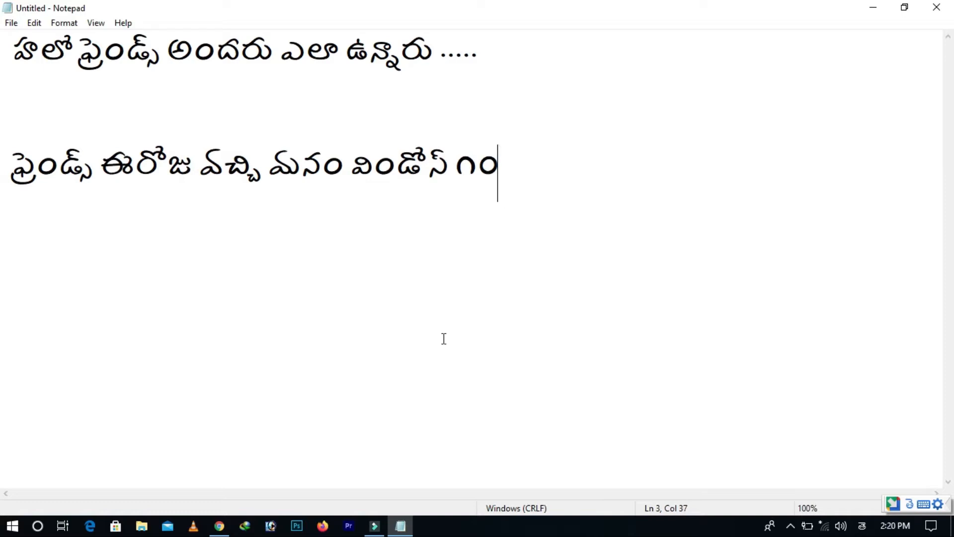
# Insert the number 10 after "విండోస్" in Western digits instead of Telugu numerals
pyautogui.write('10')
pyautogui.press('super+space')
pyautogui.press('super+space')
pyautogui.press('super+space')
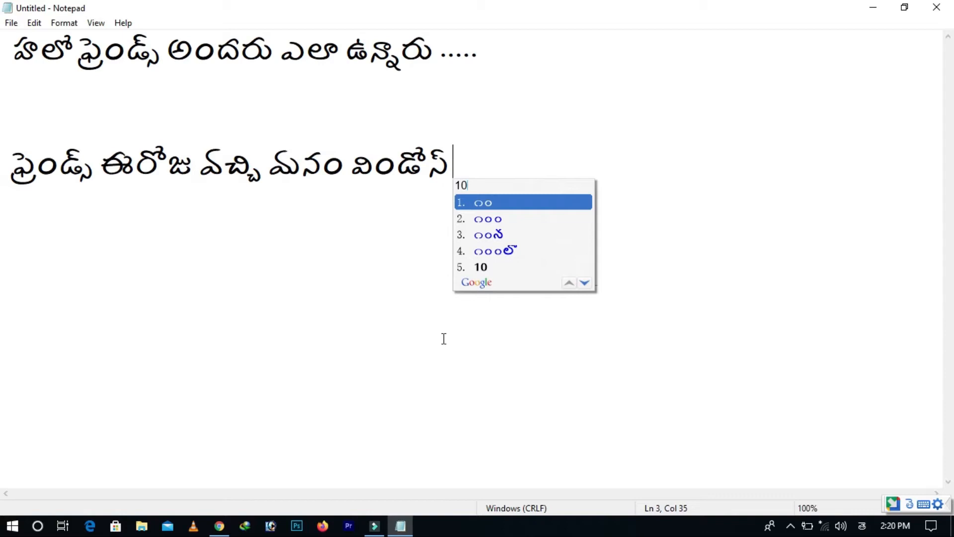
pyautogui.press('Down')
pyautogui.press('Down')
pyautogui.press('Down')
pyautogui.press('Down')
pyautogui.press('Return')
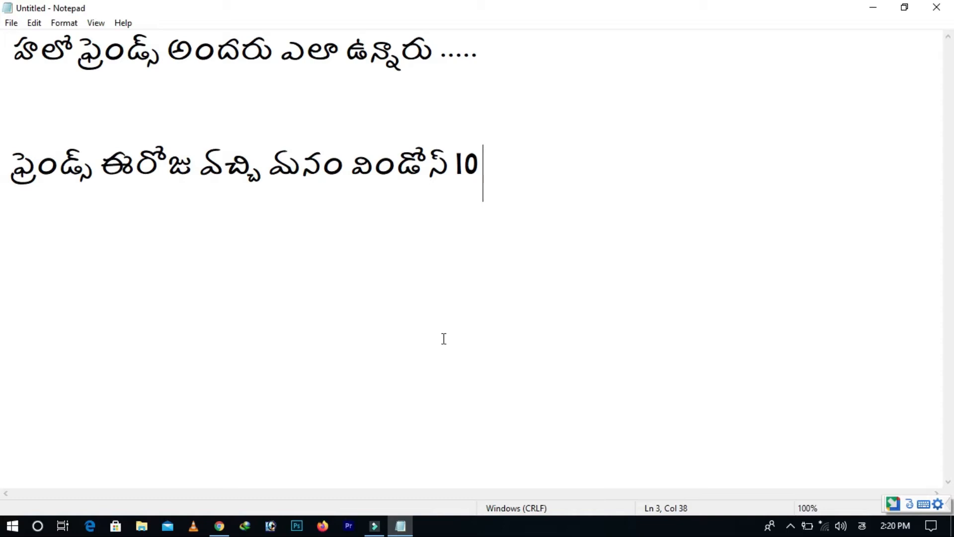
# Extend the sentence after the number 10 with "నెట్ స్లో గ నడవడానికి కారణం గురించి"
pyautogui.write('n')
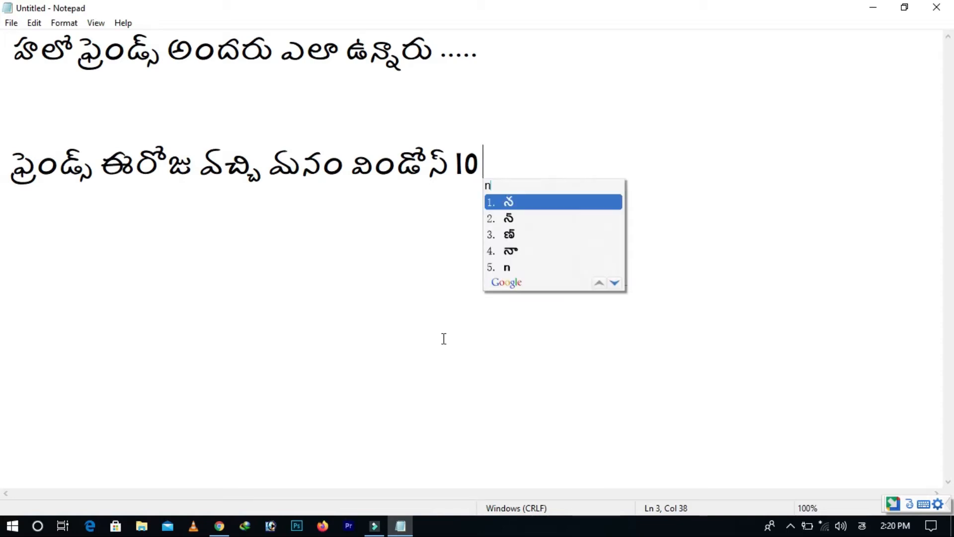
pyautogui.press('BackSpace')
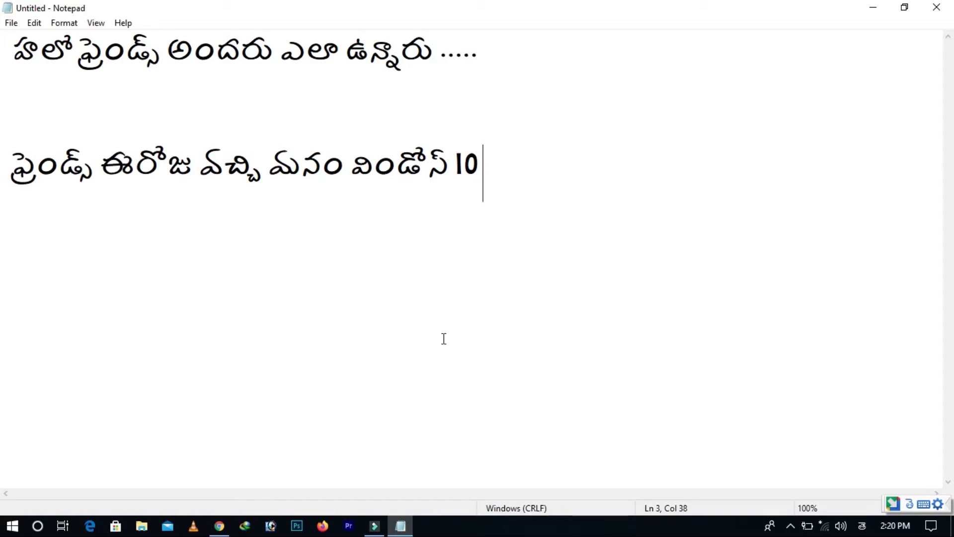
pyautogui.write('net')
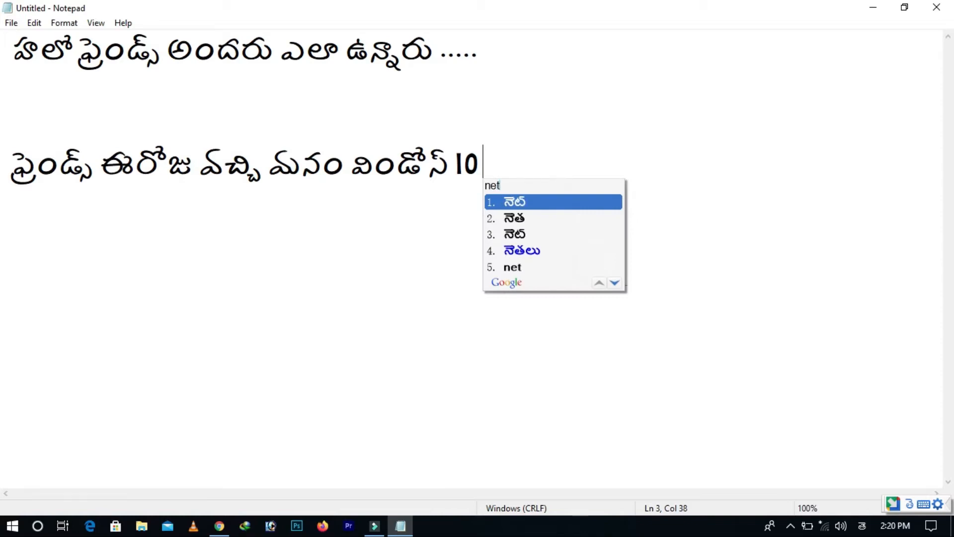
pyautogui.press('space')
pyautogui.write('slo')
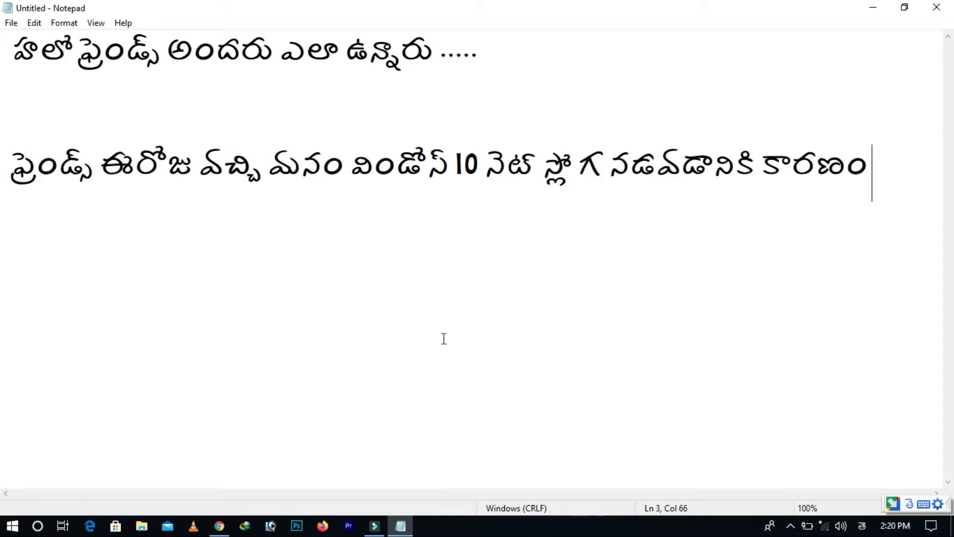
pyautogui.write('gurinchi')
pyautogui.press('space')
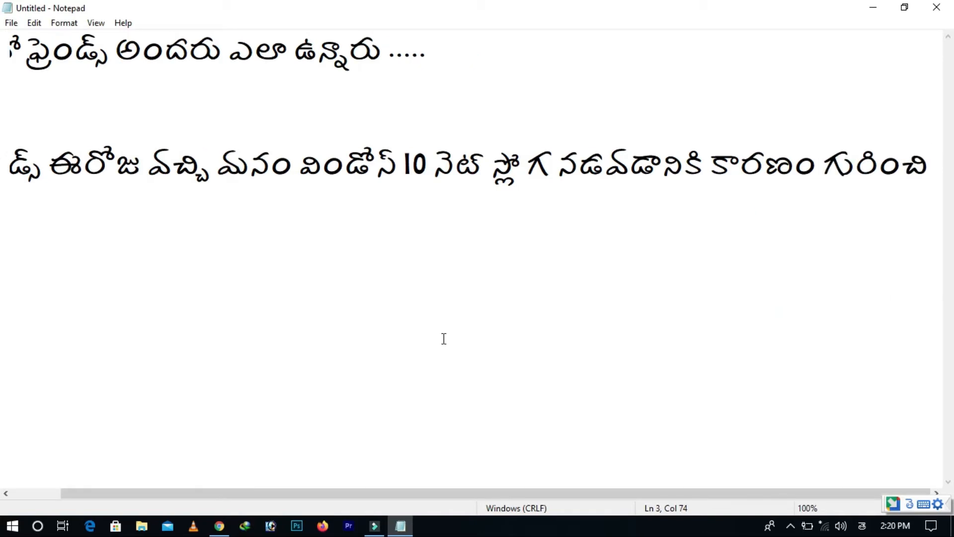
# Finish the sentence on a new line with "మాట్లాడుదాం ...."
pyautogui.press('Return')
pyautogui.write('matlada')
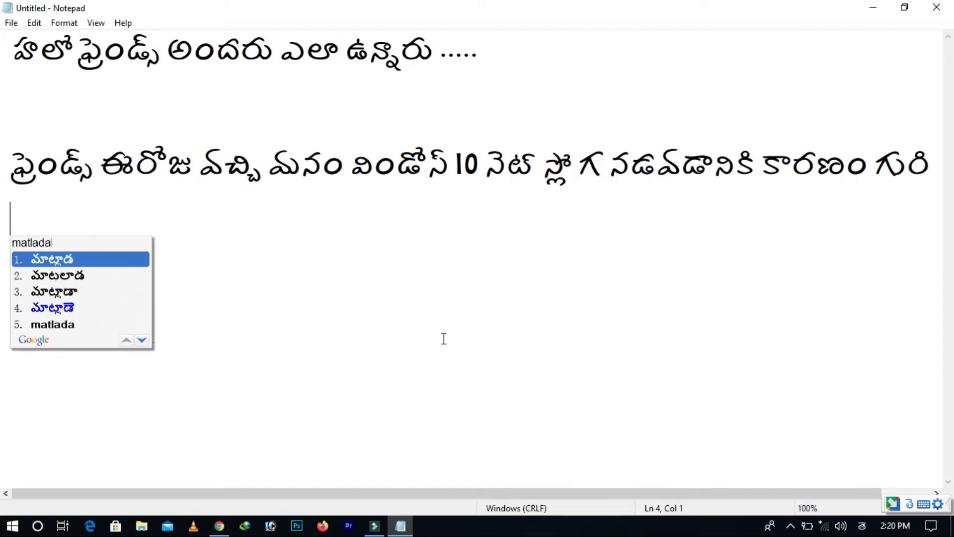
pyautogui.write('u')
pyautogui.press('BackSpace')
pyautogui.press('BackSpace')
pyautogui.write('udam')
pyautogui.press('space')
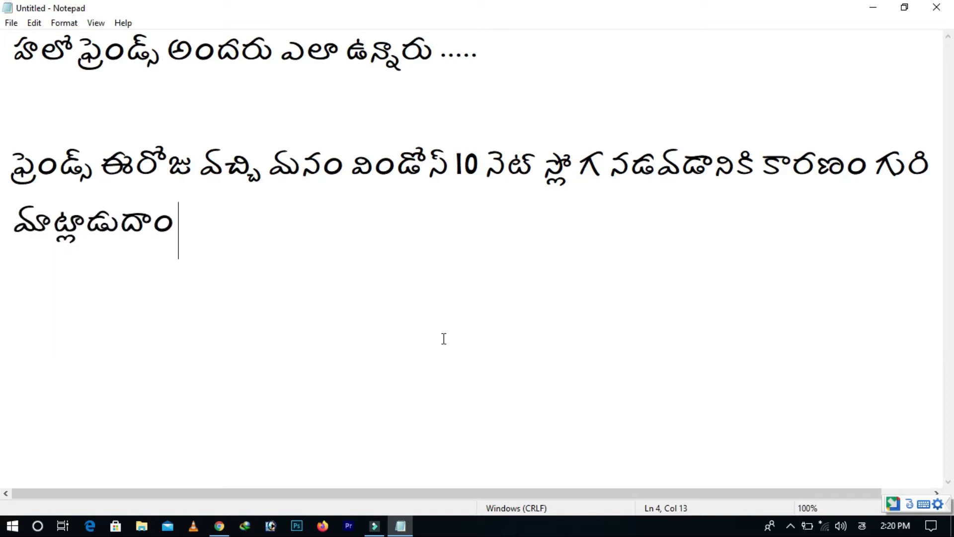
pyautogui.write('....')
# Replace all the text in the document with "విండోస్ 10 ఆపరేటింగ్"
pyautogui.hotkey('ctrl', 'a')
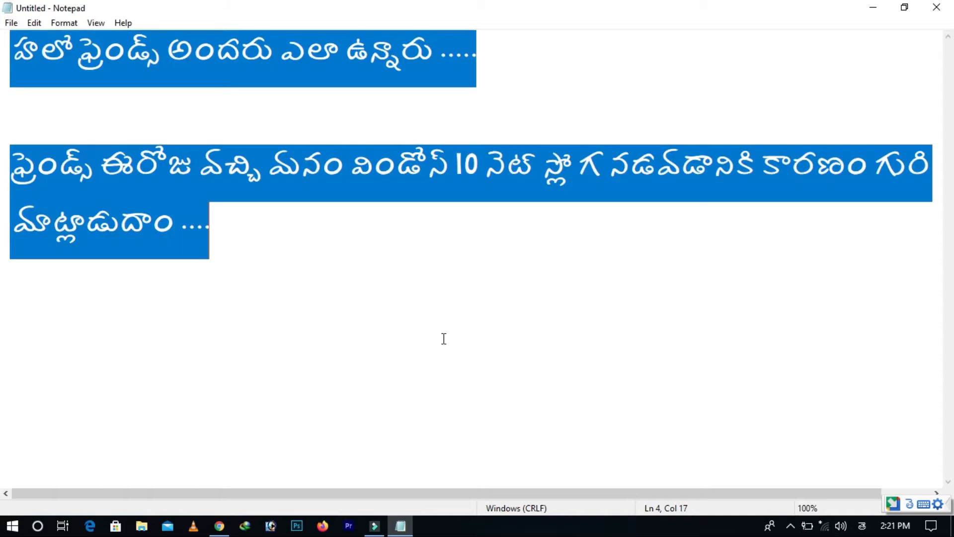
pyautogui.press('BackSpace')
pyautogui.write('wi')
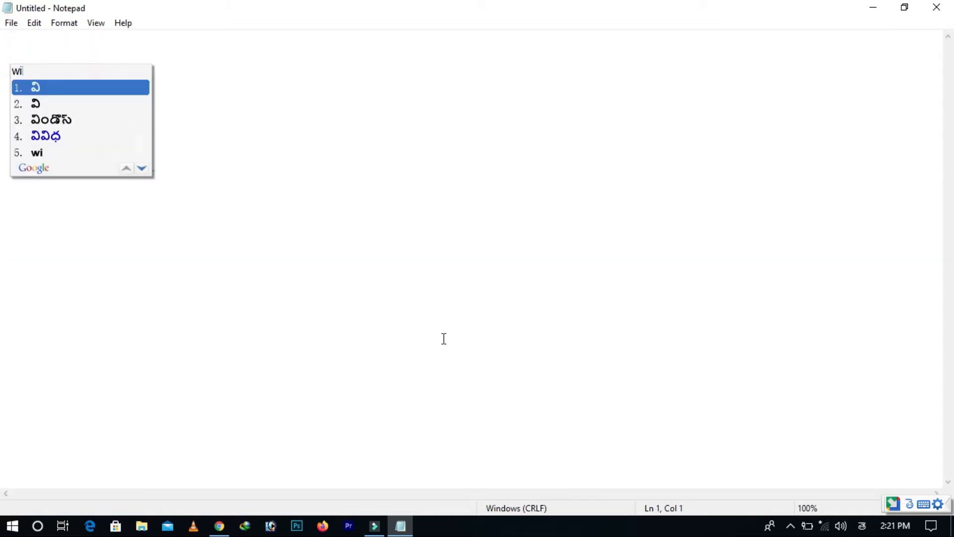
pyautogui.write('ndows 10 ')
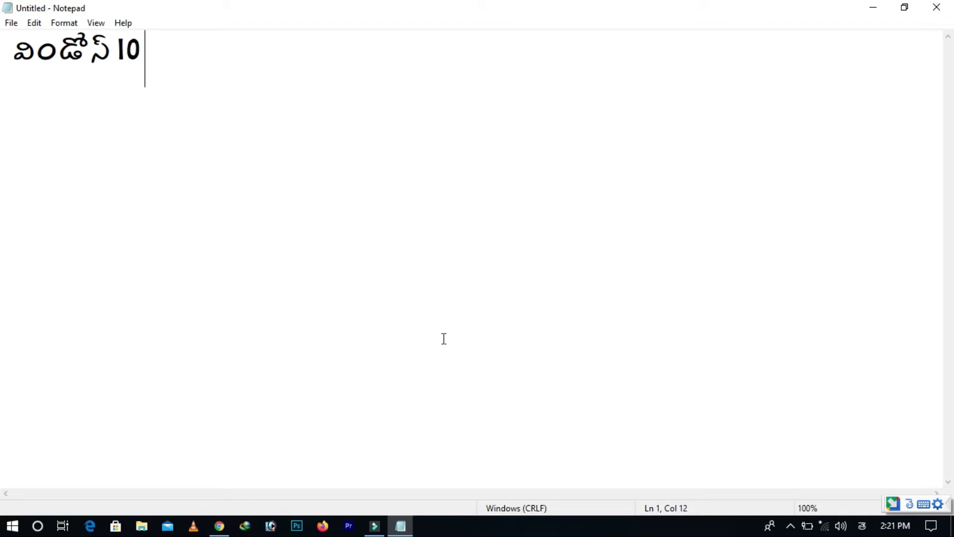
pyautogui.write('opera')
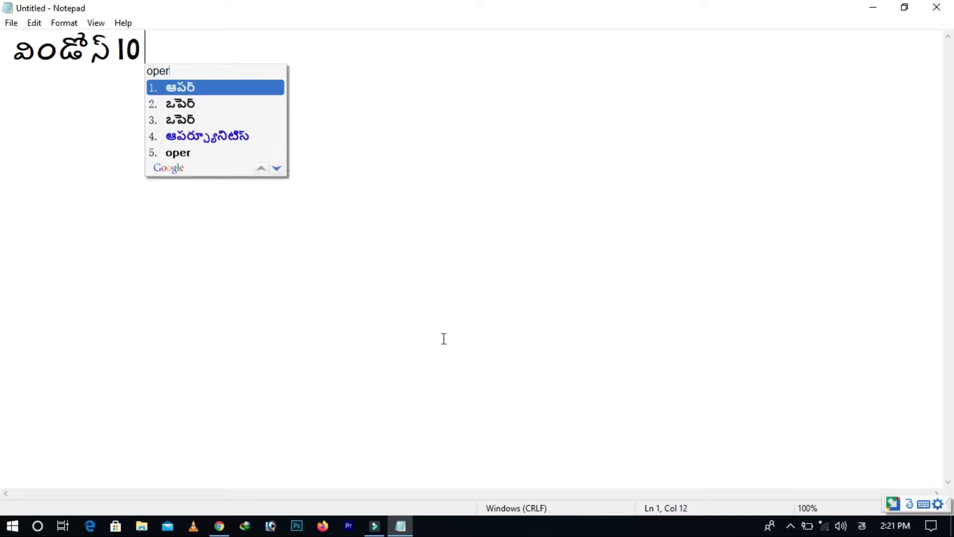
pyautogui.write('ting')
pyautogui.press('space')
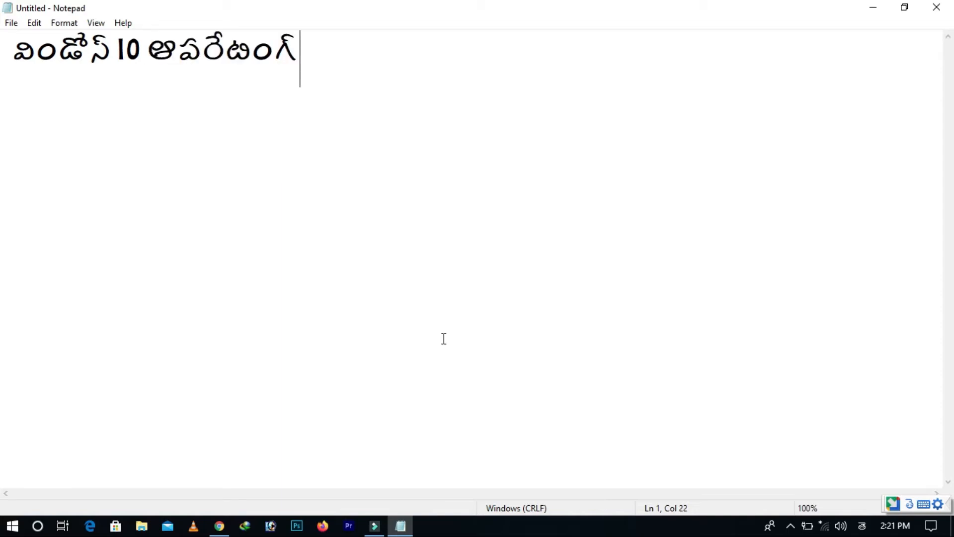
# Continue the first line with the Telugu words "సిస్టం మనకి అడ్వాన్స్డ్"
pyautogui.write('system')
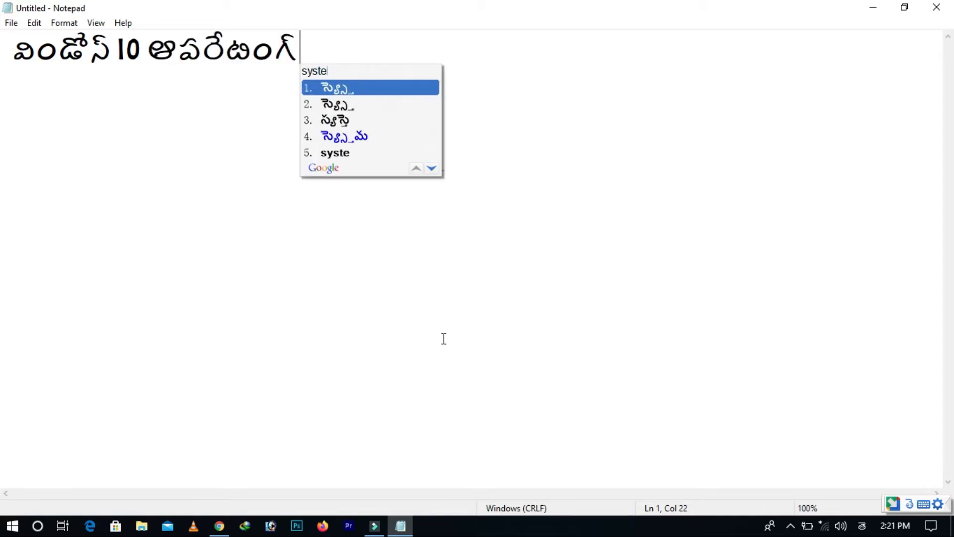
pyautogui.press('space')
pyautogui.write('manaki')
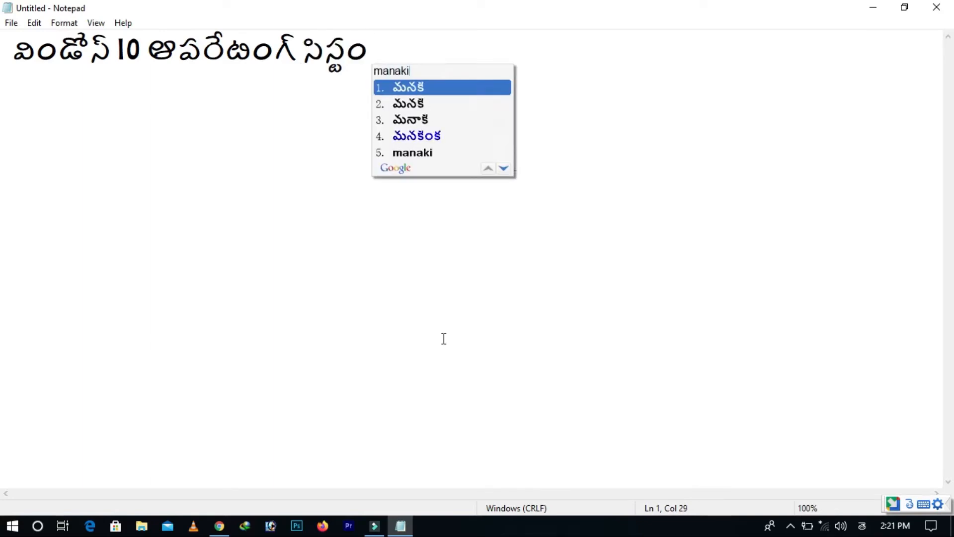
pyautogui.press('space')
pyautogui.write('adva')
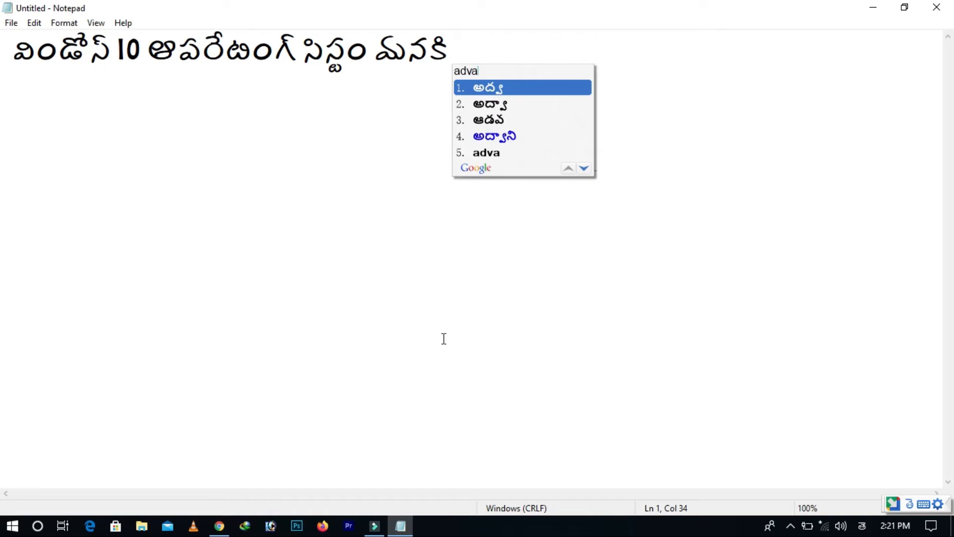
pyautogui.write('nced')
pyautogui.press('space')
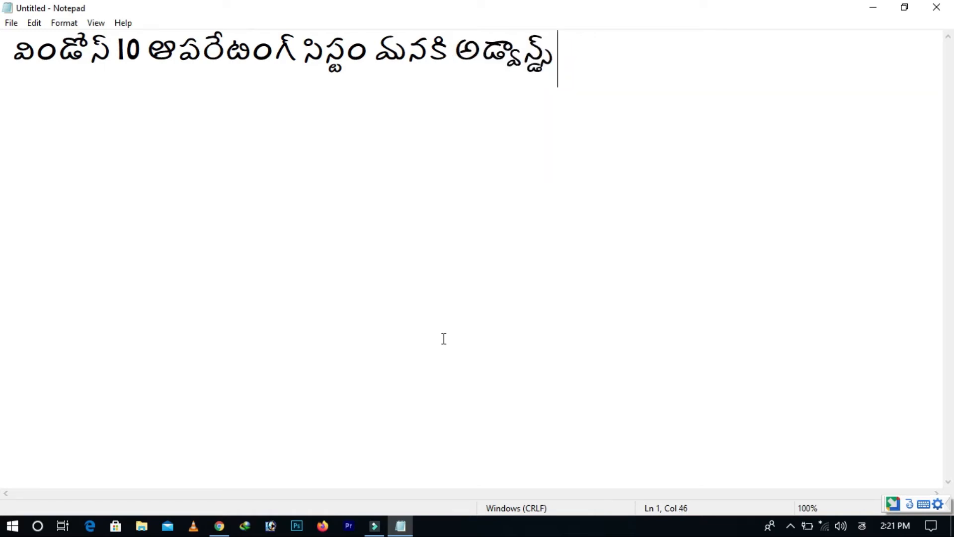
# Complete the first line's sentence with "వెర్షన్ గ అయితే ఉంది"
pyautogui.write('versio')
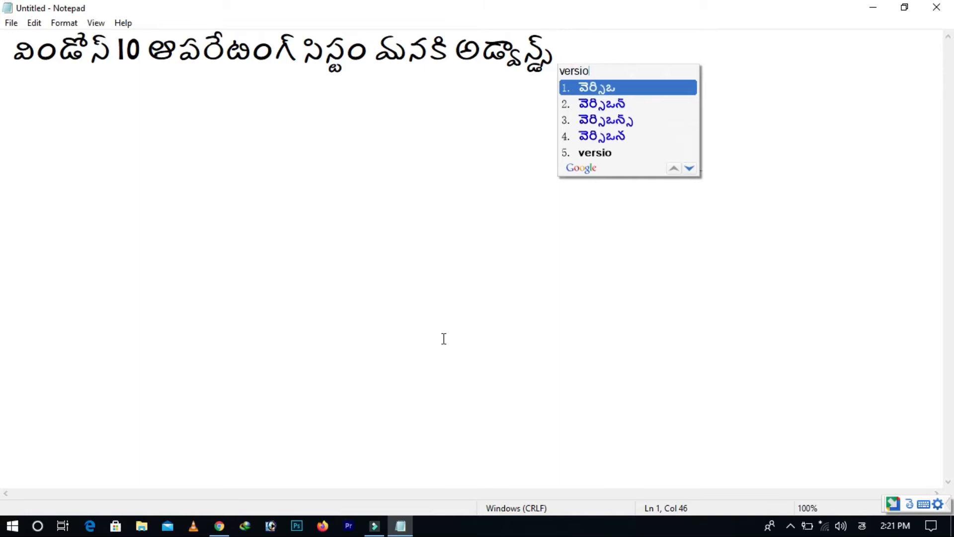
pyautogui.write('n')
pyautogui.press('space')
pyautogui.write('ga')
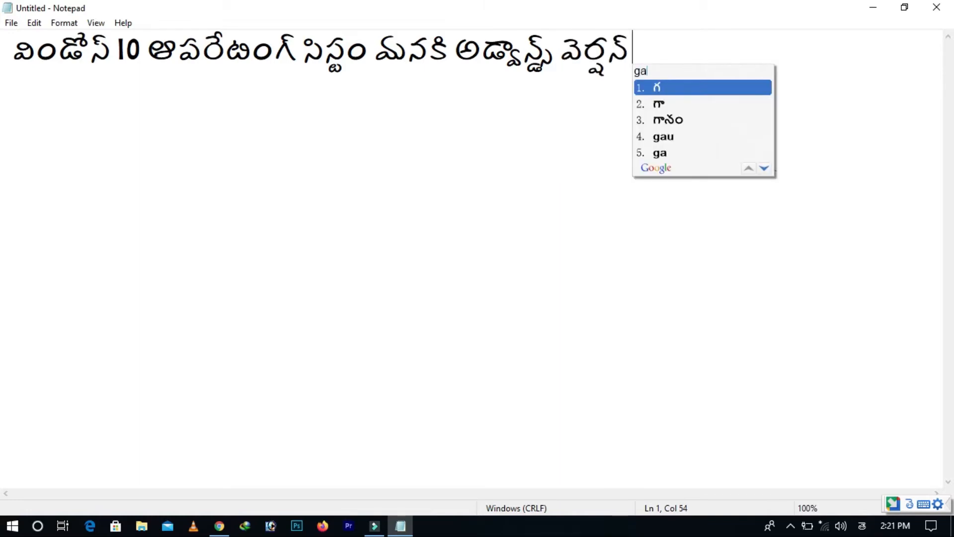
pyautogui.press('space')
pyautogui.write('aithe')
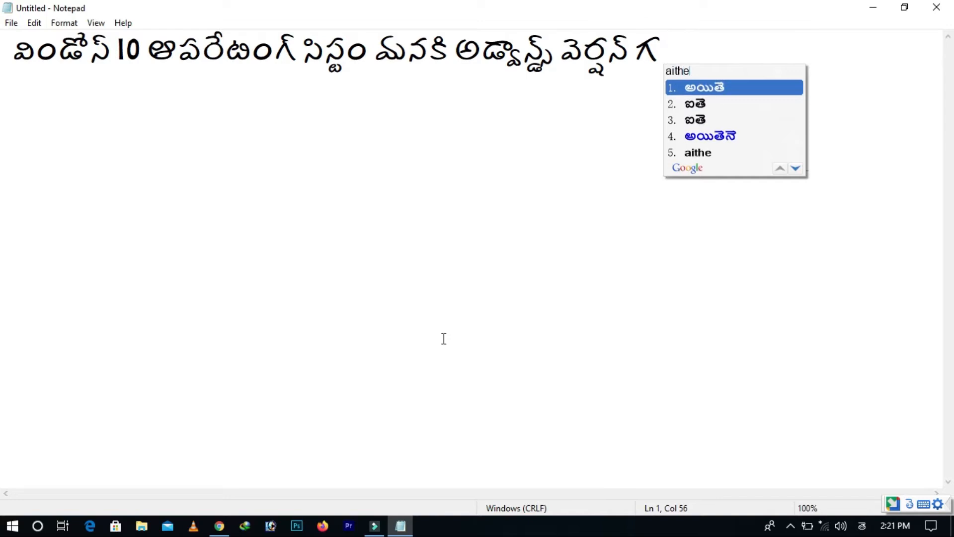
pyautogui.press('space')
pyautogui.write('und')
pyautogui.press('space')
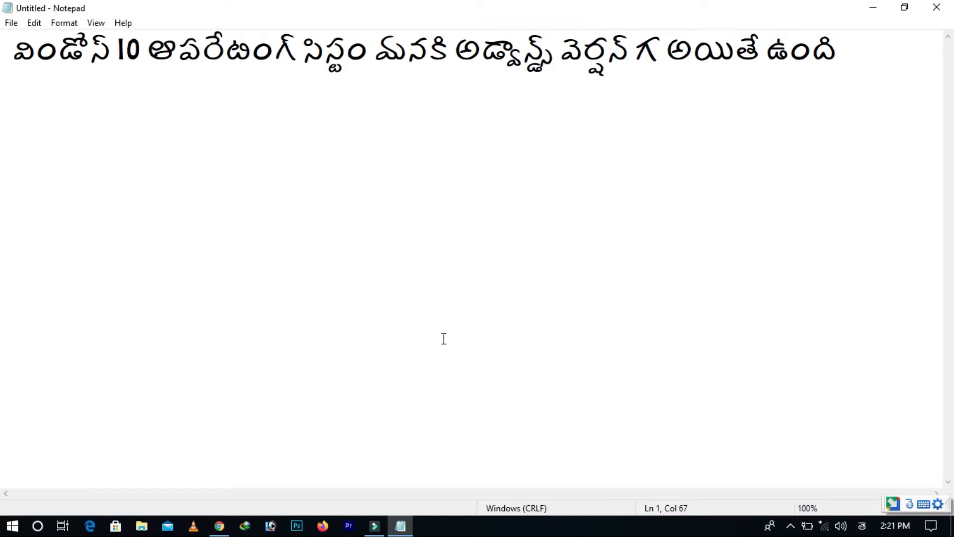
# Start a second line with the Telugu words "అయితే చాల వరకు"
pyautogui.press('Return')
pyautogui.write('aithe')
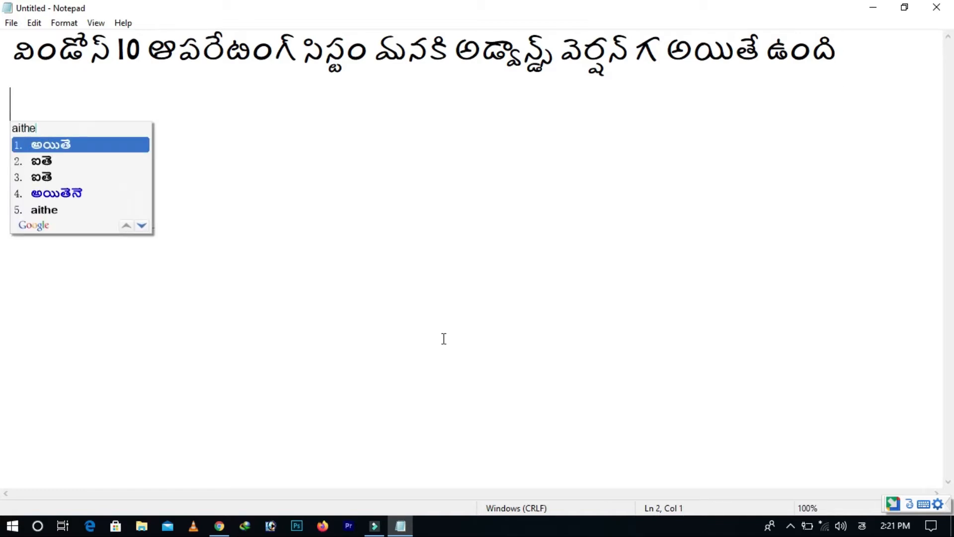
pyautogui.press('space')
pyautogui.write('chala')
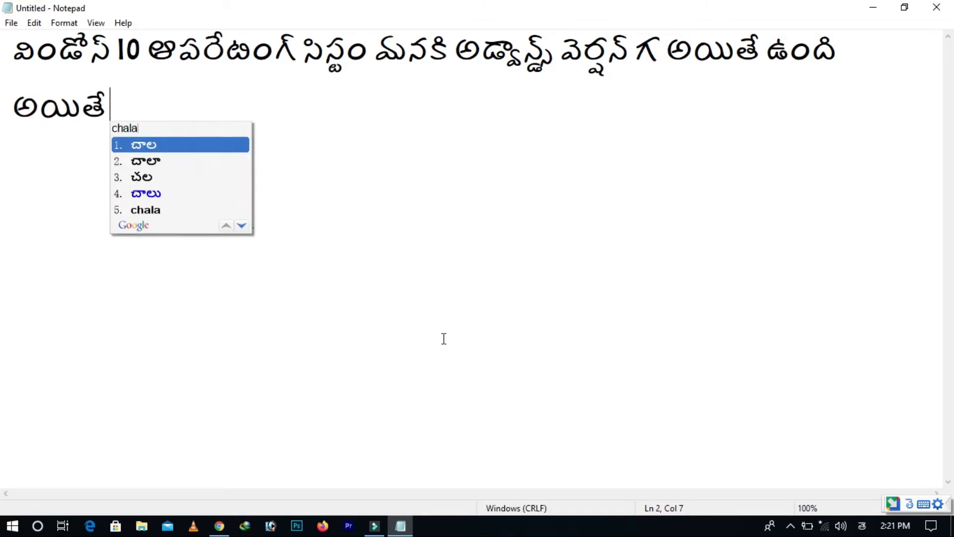
pyautogui.press('space')
pyautogui.write('varaku')
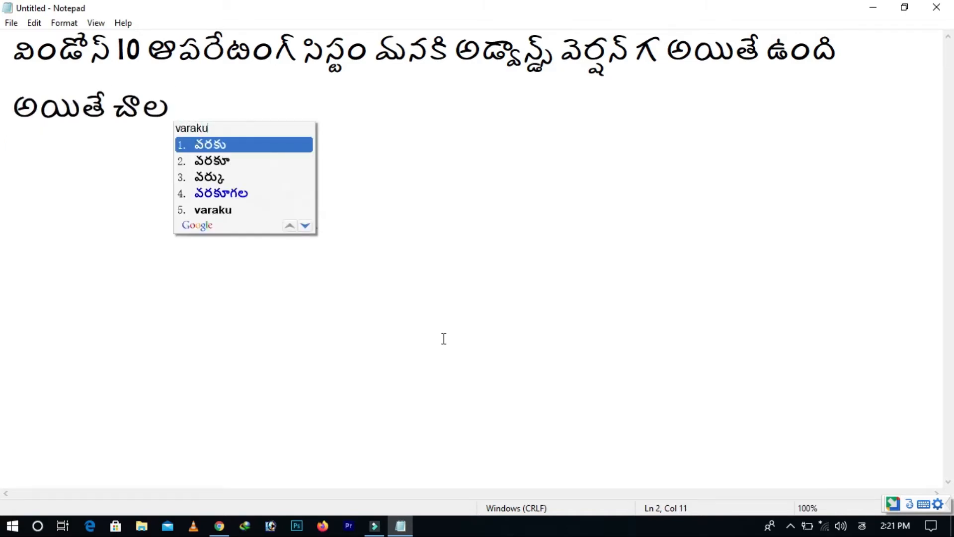
pyautogui.press('space')
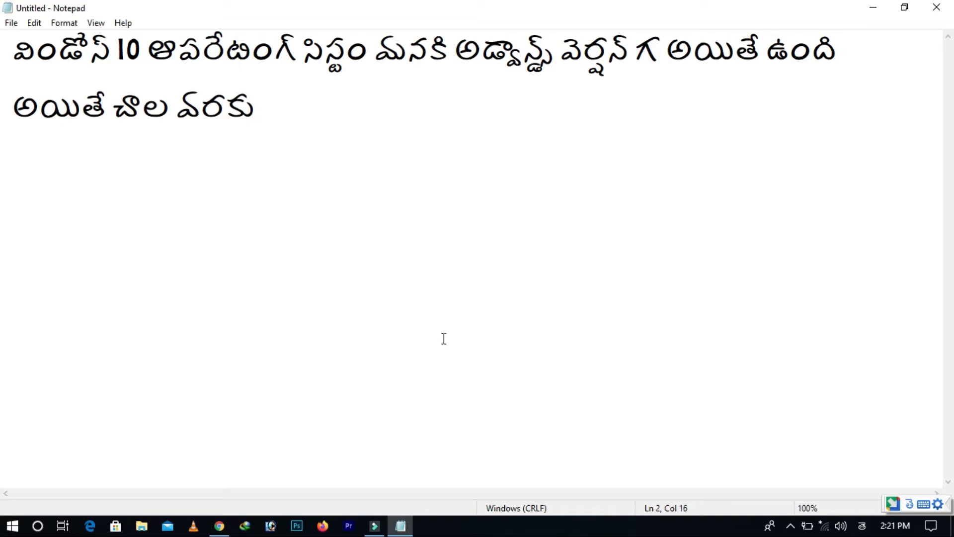
# Continue the second line with the Telugu words "మనకు ఇంటర్నెట్ అనేది"
pyautogui.write('manaku')
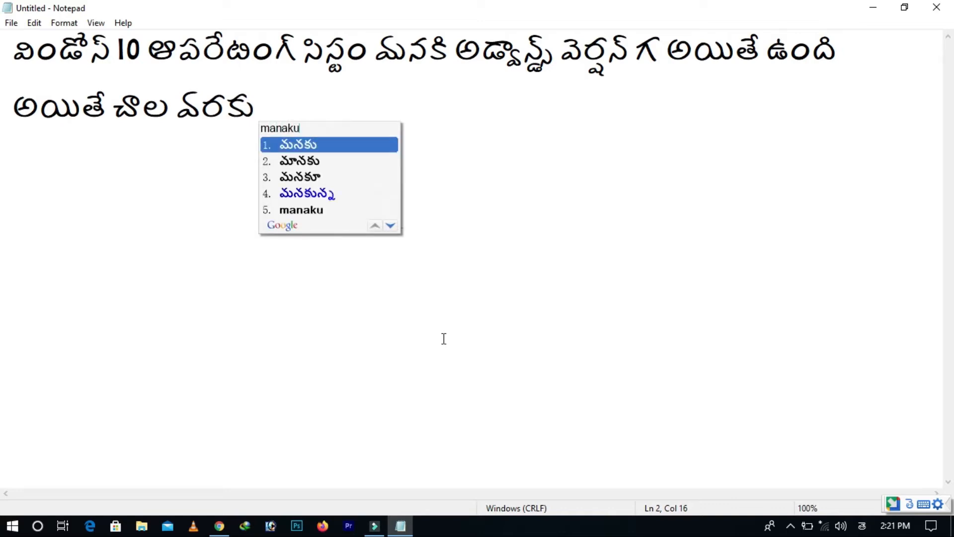
pyautogui.press('space')
pyautogui.write('internet')
pyautogui.press('space')
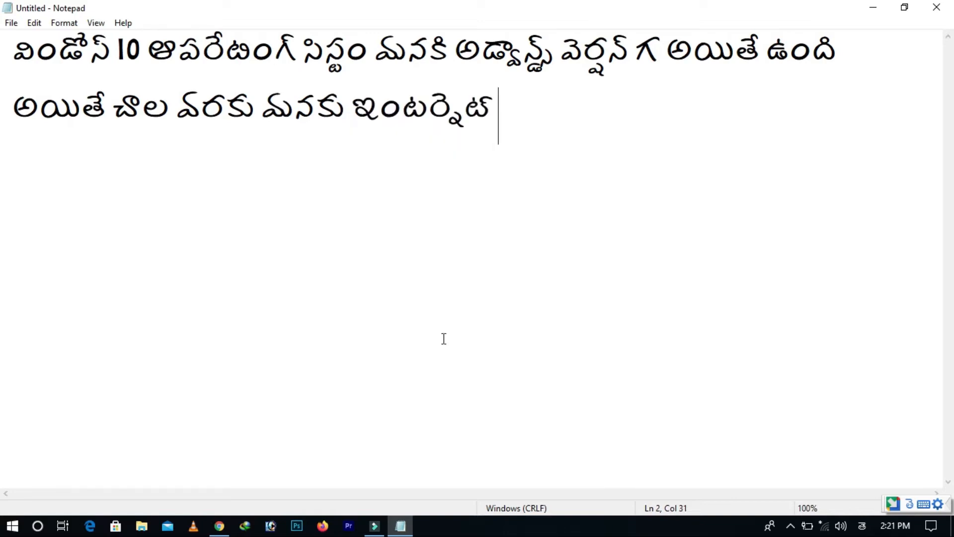
pyautogui.write('anedi')
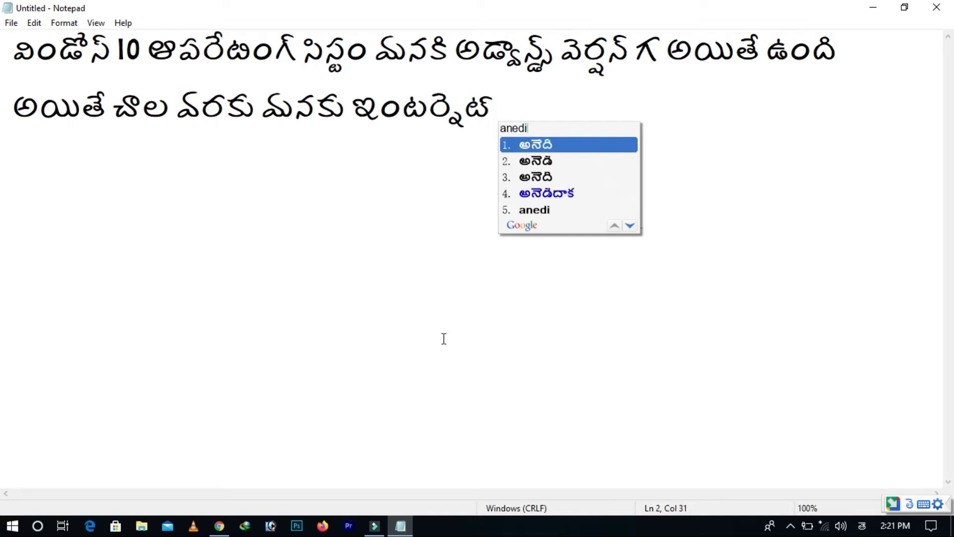
pyautogui.press('space')
# Complete the second line's sentence with "స్లో గ వస్తు ఉంటది"
pyautogui.write('slow')
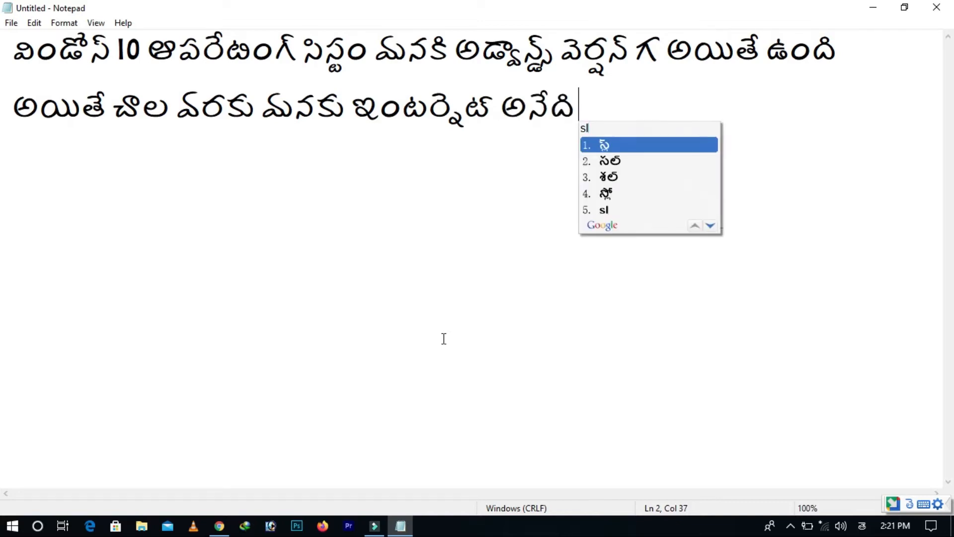
pyautogui.press('space')
pyautogui.write('ga')
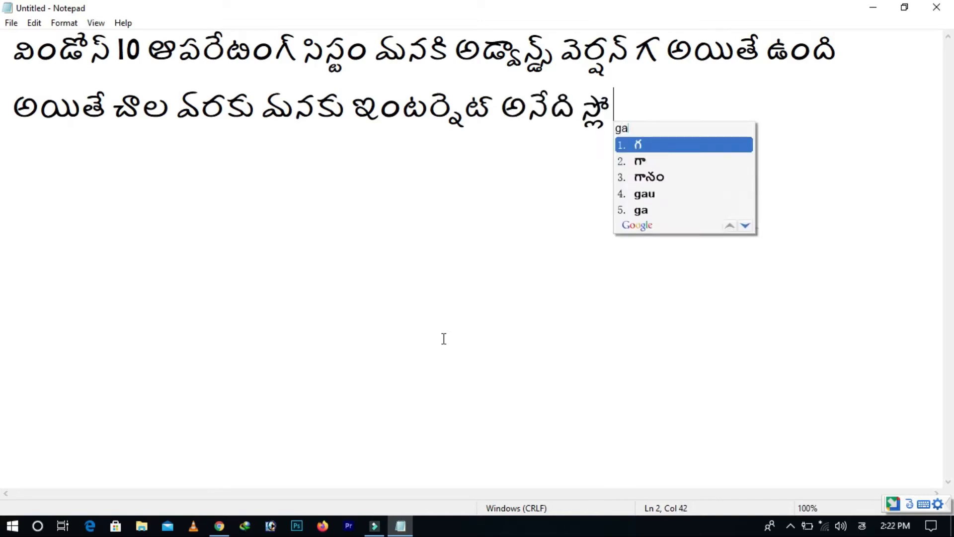
pyautogui.press('space')
pyautogui.write('vastu')
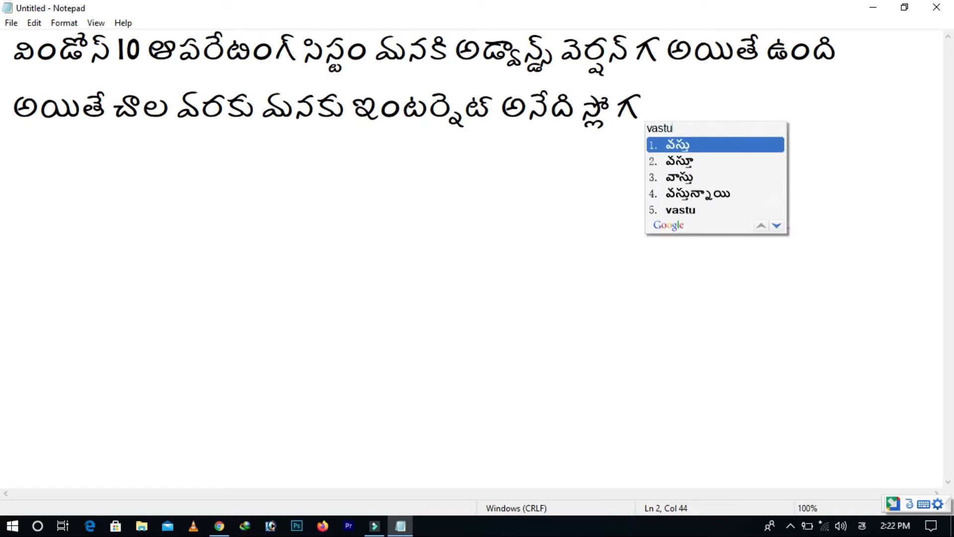
pyautogui.press('space')
pyautogui.write('untadi')
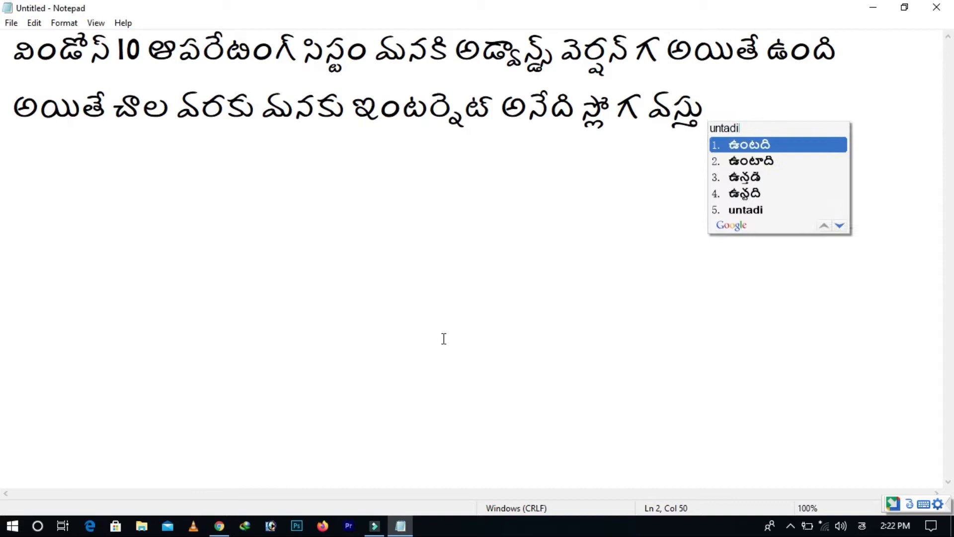
pyautogui.press('space')
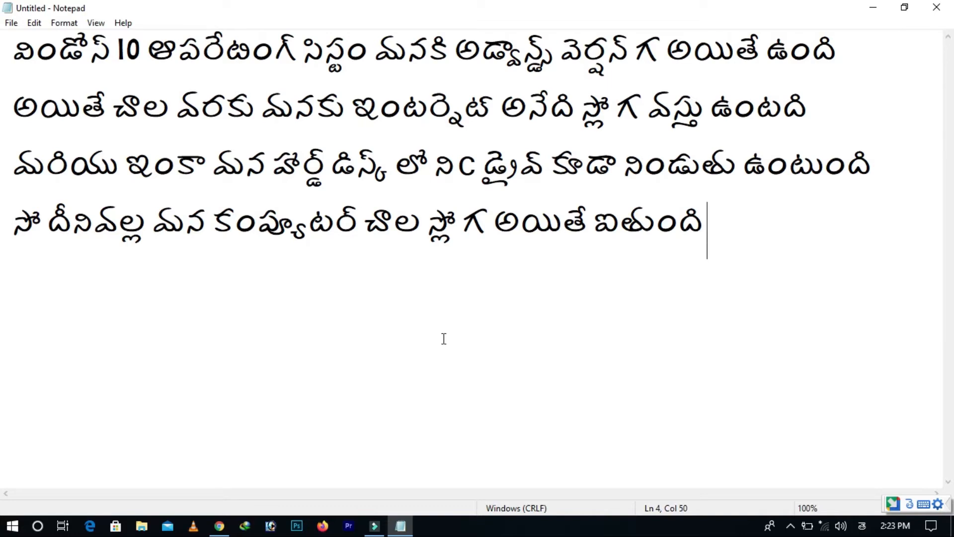
# Replace all the text in the document with "ఇలా జరగడానికి ప్రధాన కారణం"
pyautogui.hotkey('ctrl', 'a')
pyautogui.press('BackSpace')
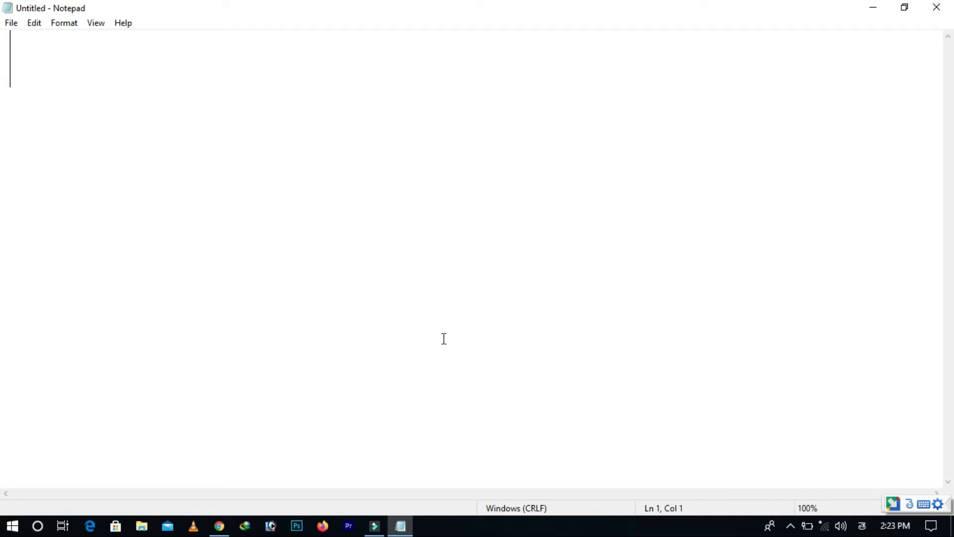
pyautogui.write('ila jaragdaniki ')
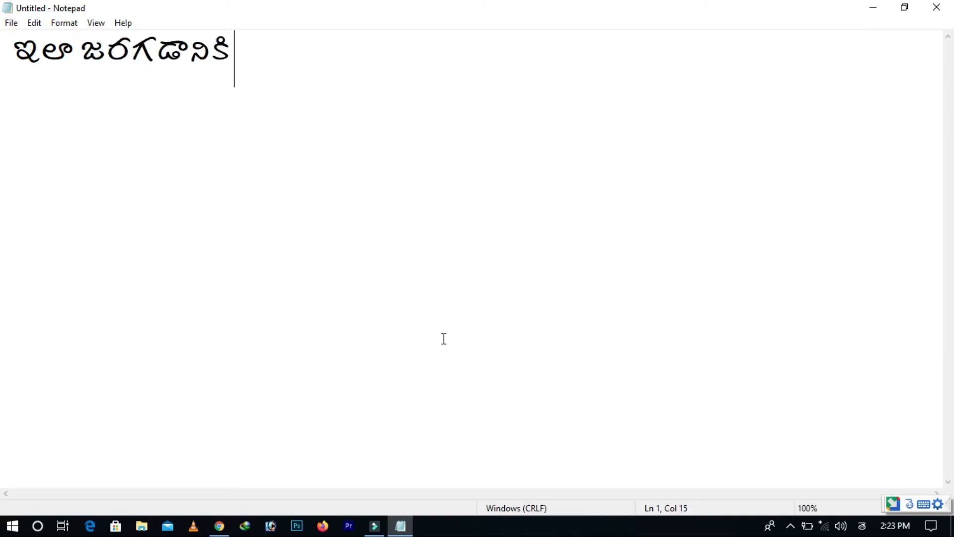
pyautogui.write('pra')
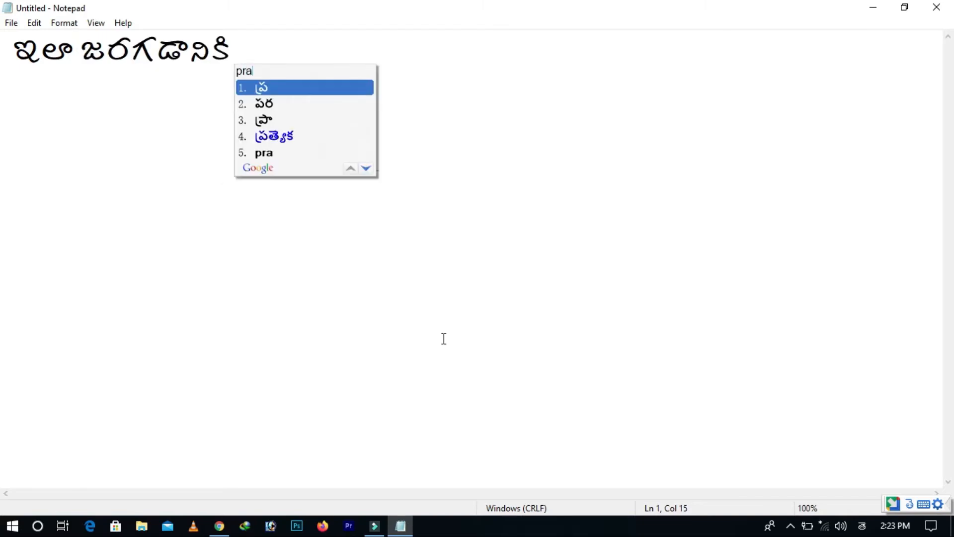
pyautogui.write('dhana ')
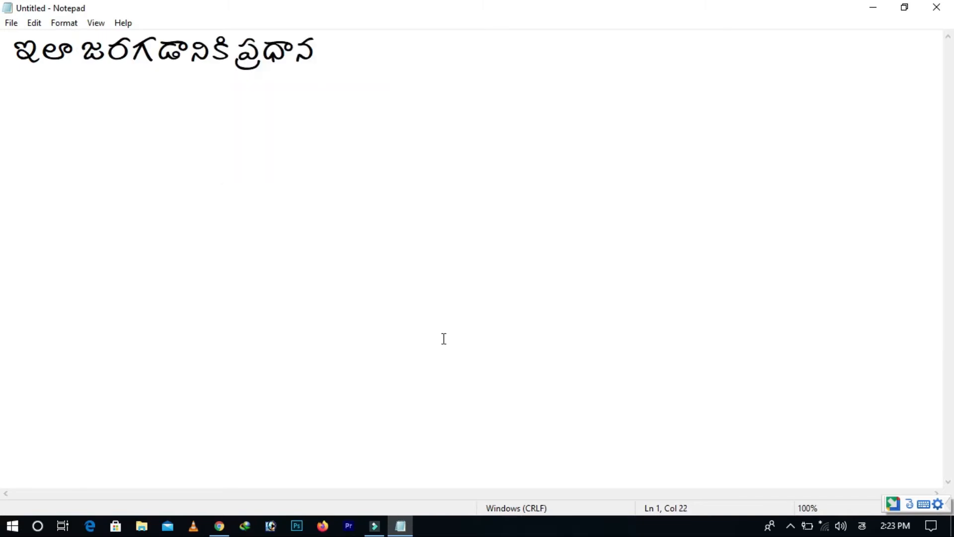
pyautogui.write('karanam')
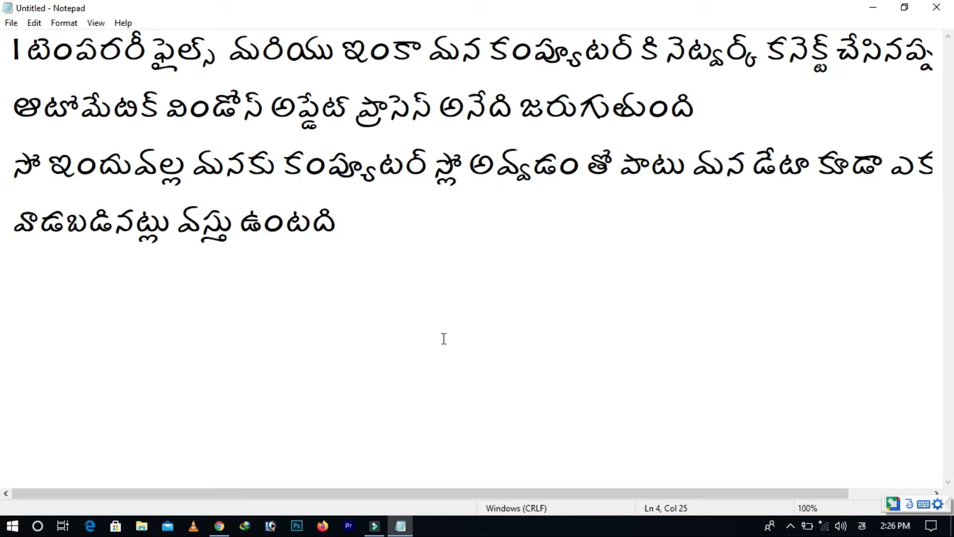
# Add a new line below the existing text reading "సో మనం ఇప్పుడు ఎలా టర్న్ ఆఫ్ చేయాలి"
pyautogui.press('Return')
pyautogui.write('so manam')
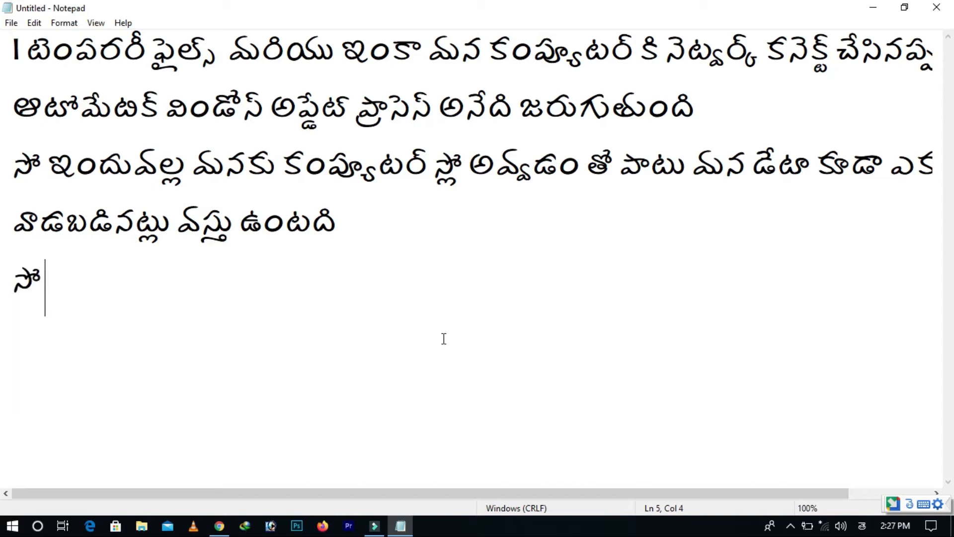
pyautogui.write(' ippud')
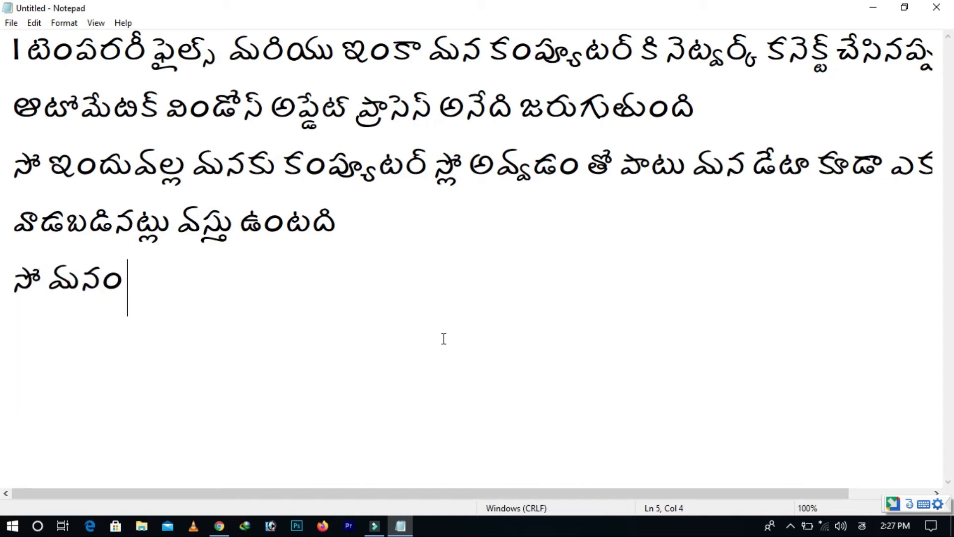
pyautogui.write('u ela tu')
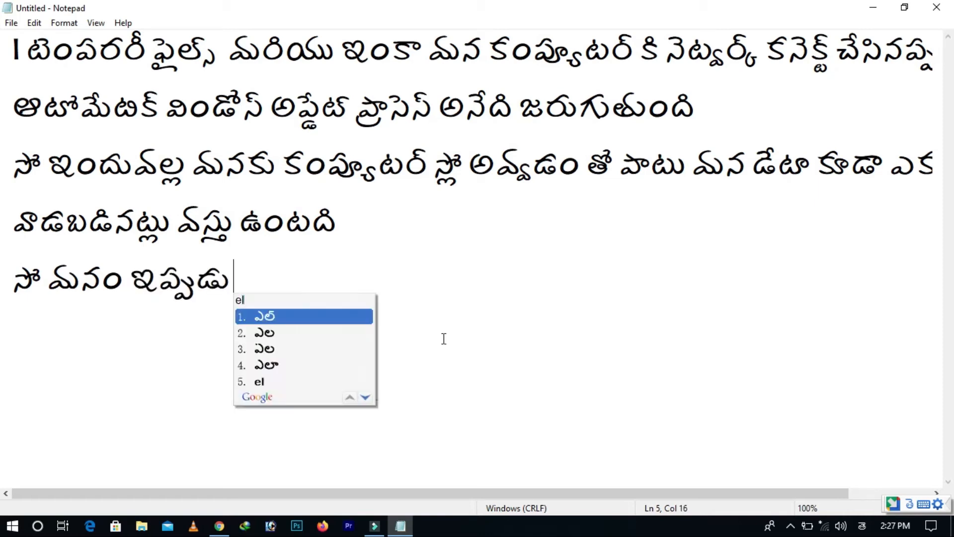
pyautogui.write('rn off cheya')
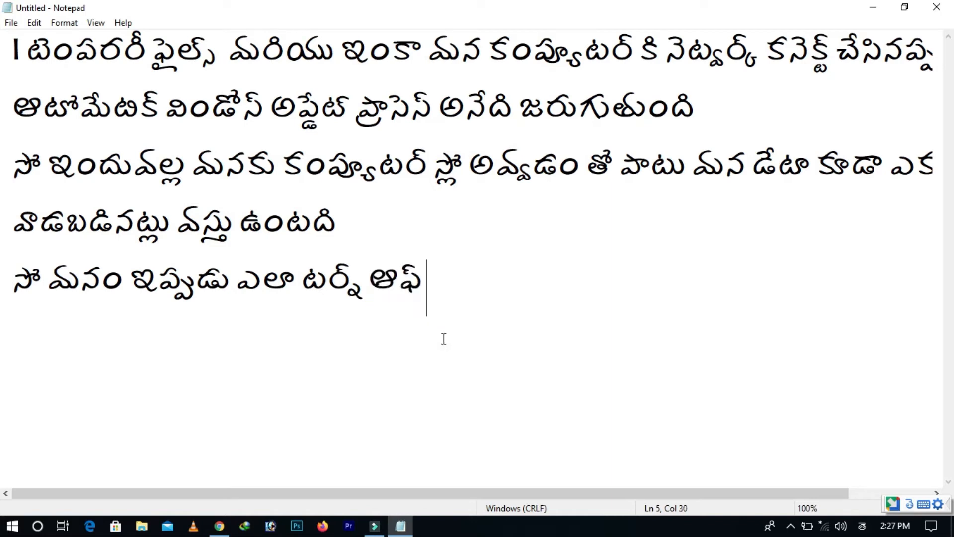
pyautogui.write('li ')
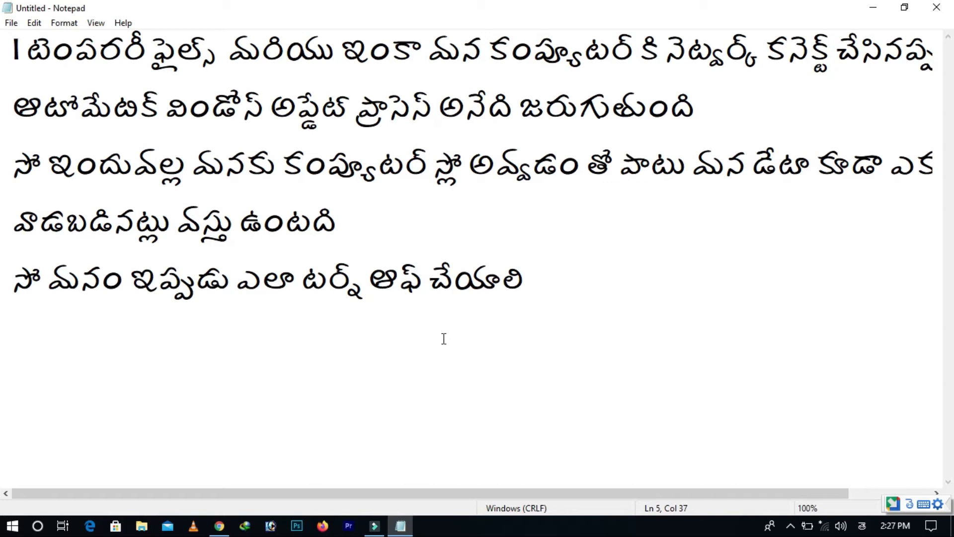
pyautogui.write('network')
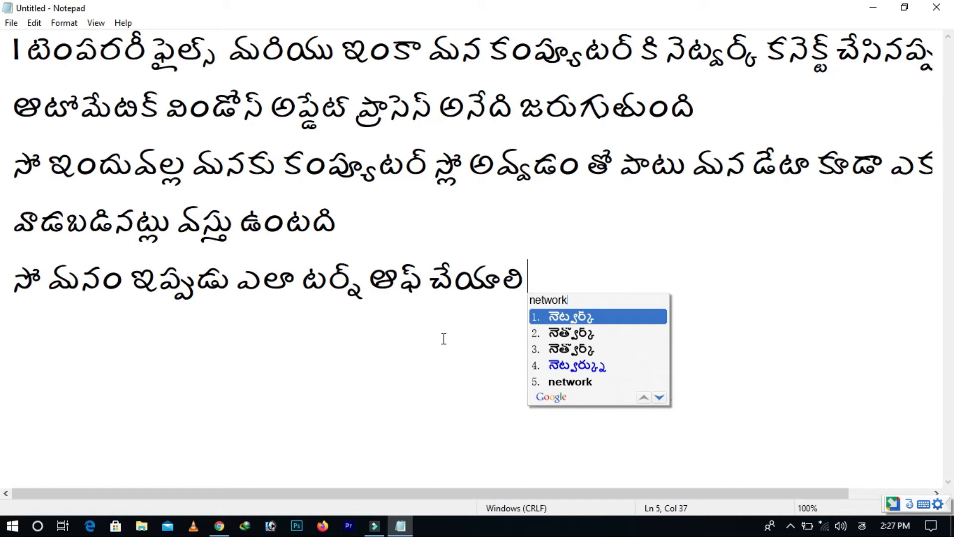
# Continue the fifth line with the Telugu words "నెట్వర్క్ కనెక్ట్ చేసినప్పుడు"
pyautogui.press('space')
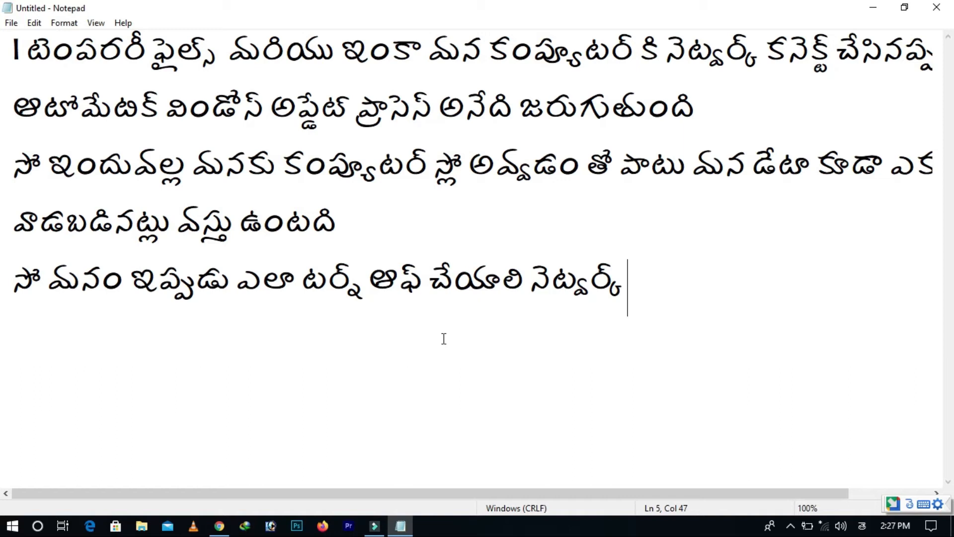
pyautogui.write('co')
pyautogui.write('e')
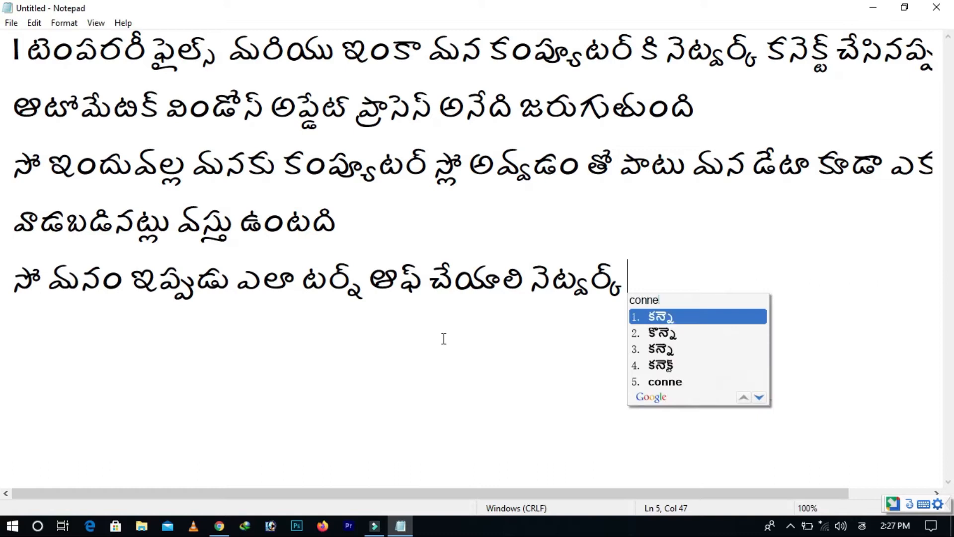
pyautogui.write('ct')
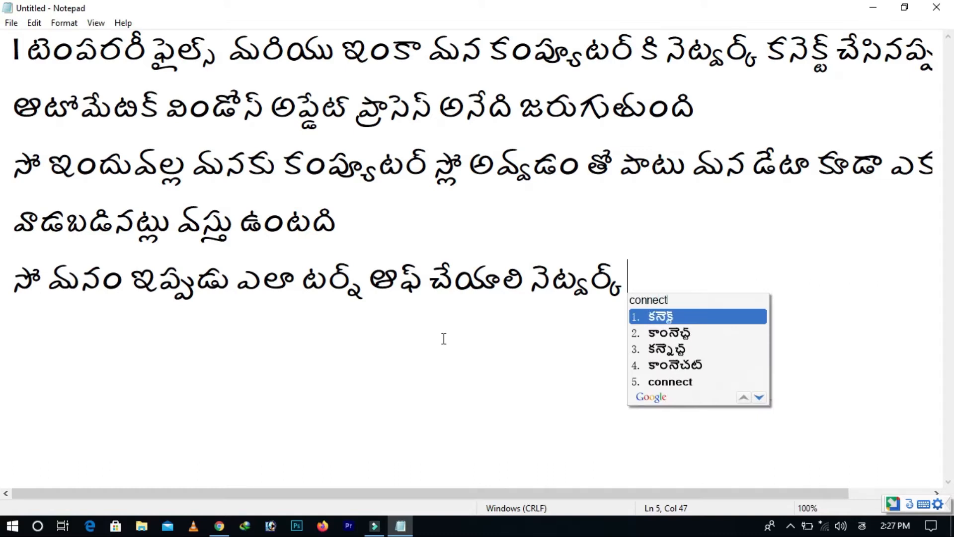
pyautogui.press('space')
pyautogui.write('chesinapp')
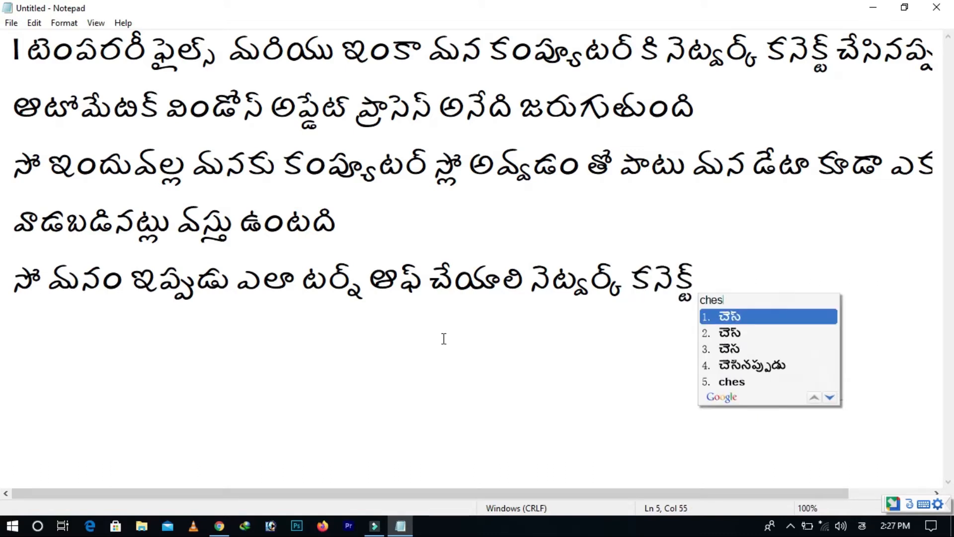
pyautogui.write('udu')
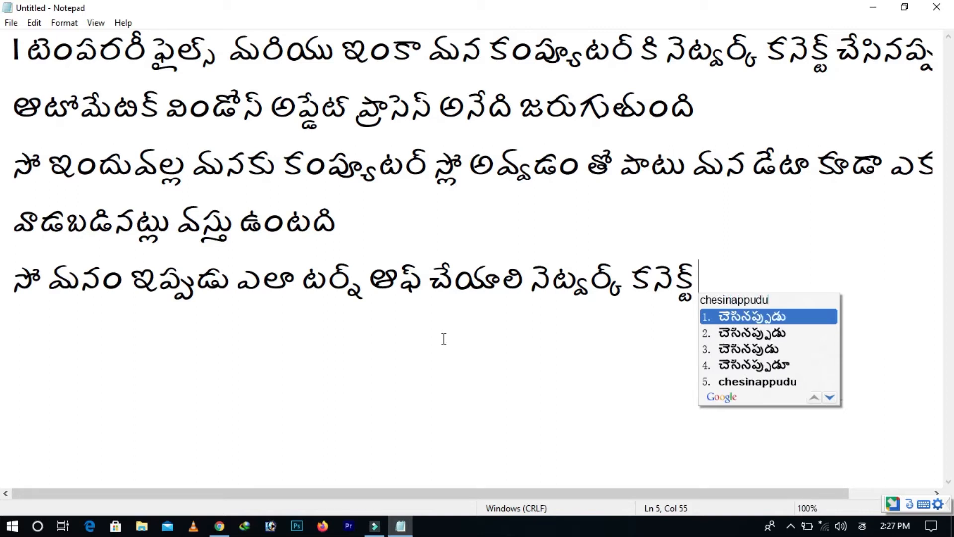
pyautogui.press('space')
# Write "ప్రతిసారి చూసుకుంటూ ఉండాలి" on a new sixth line
pyautogui.press('Return')
pyautogui.write('pr')
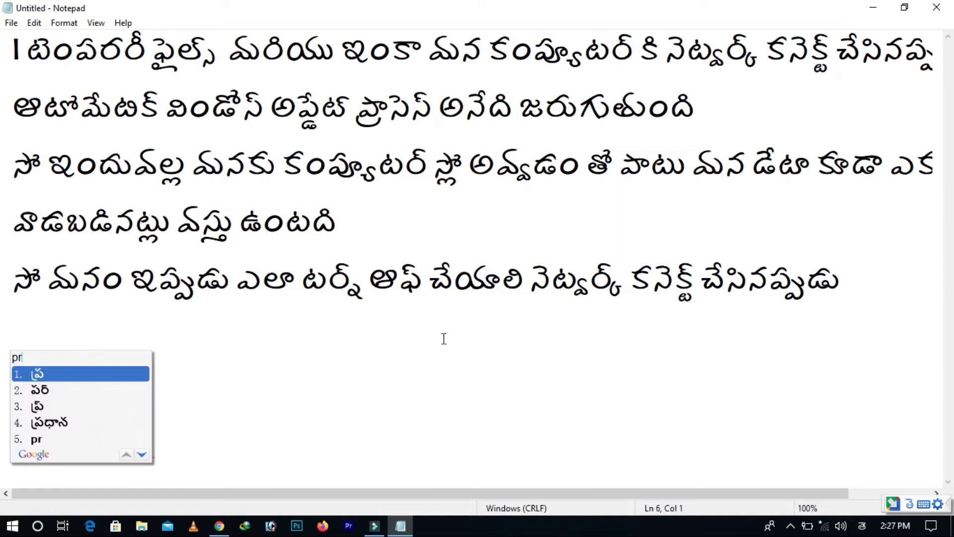
pyautogui.write('athisari')
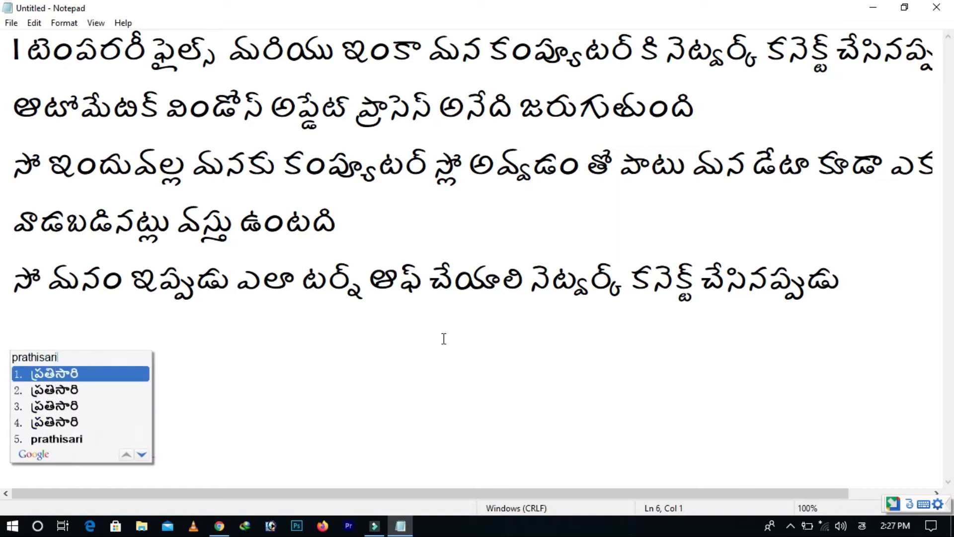
pyautogui.press('space')
pyautogui.write('ch')
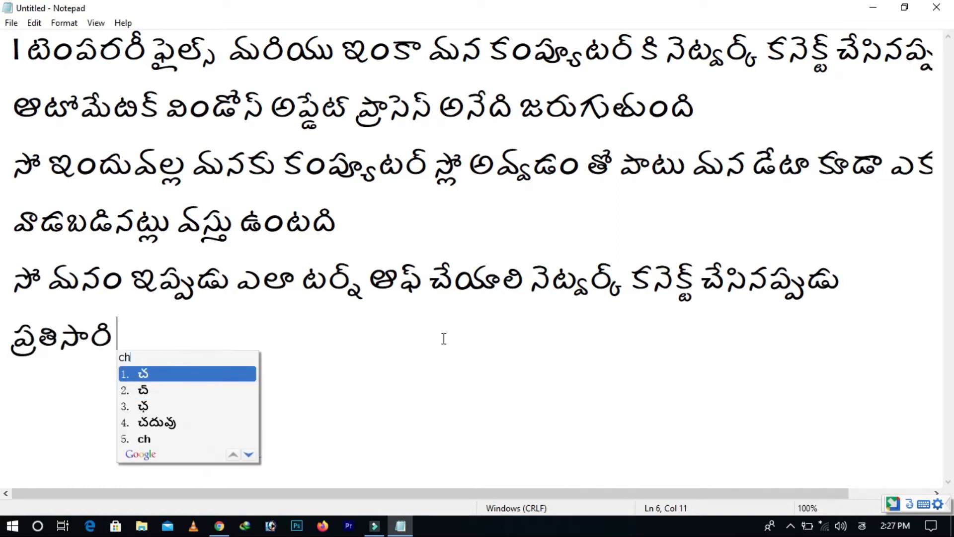
pyautogui.write('usukuntu')
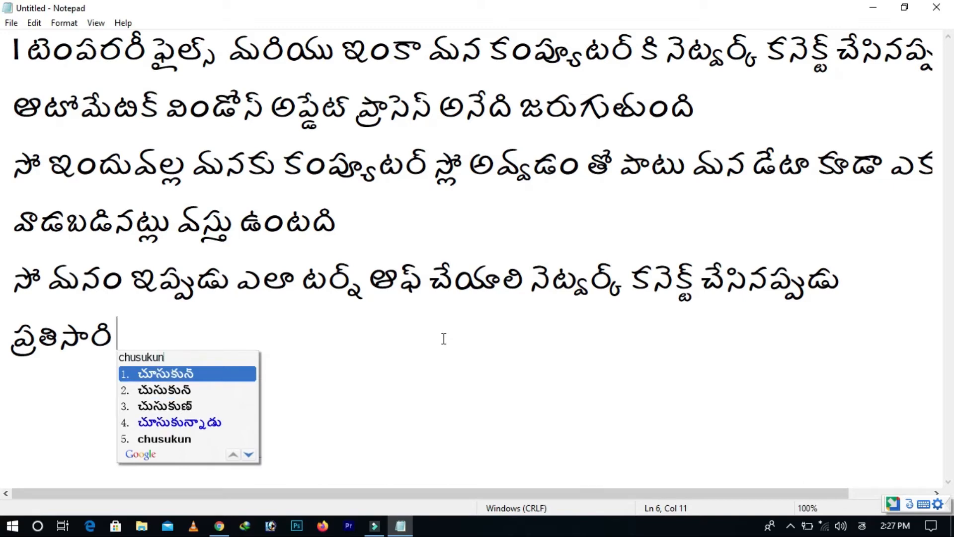
pyautogui.press('space')
pyautogui.write('undali')
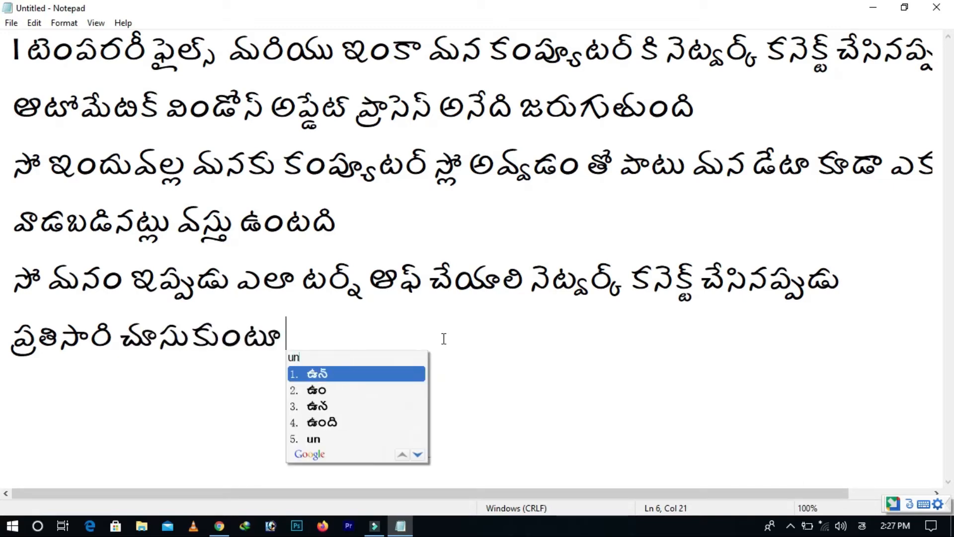
pyautogui.press('space')
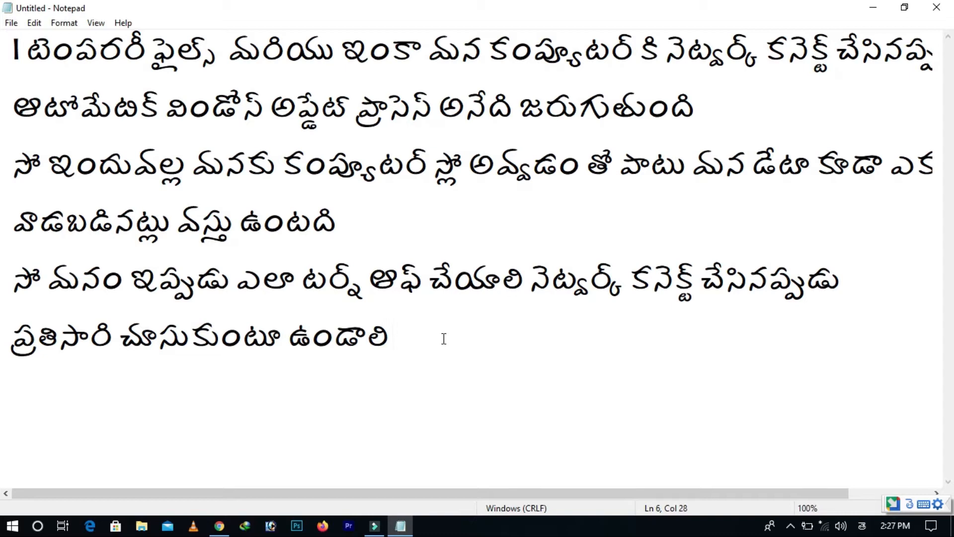
# Continue the sixth line with the Telugu words "ఫ్రెండ్స్ ఓకే న ఇప్పుడు"
pyautogui.write('friends')
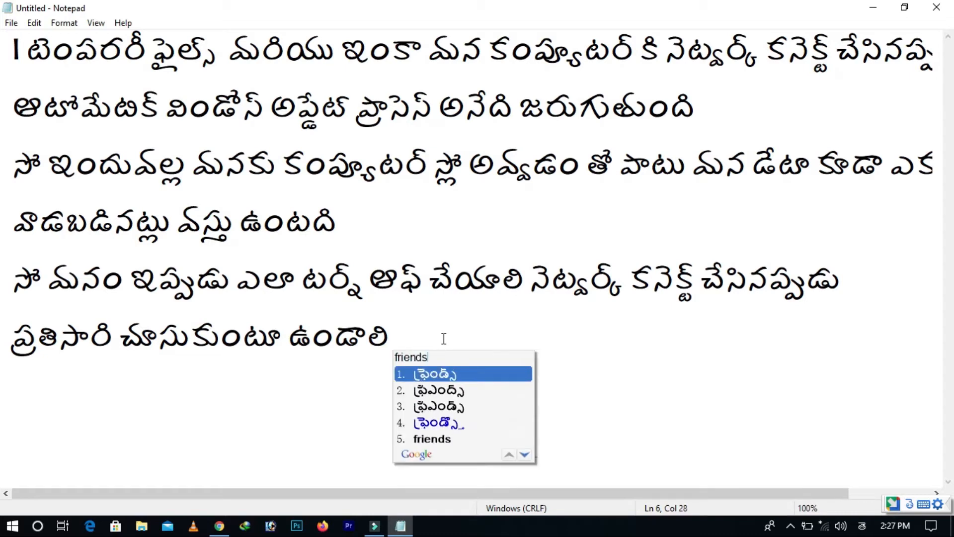
pyautogui.press('space')
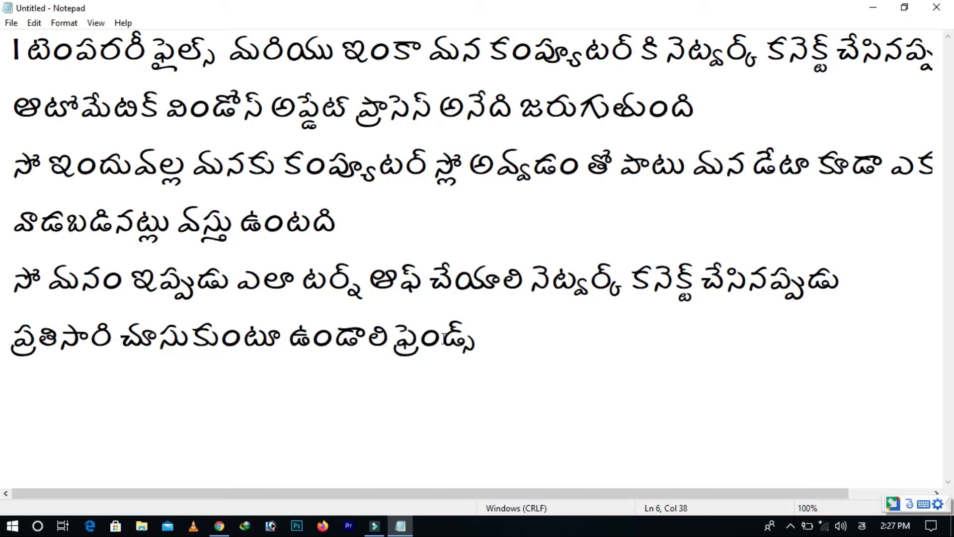
pyautogui.write('oke n ippudu')
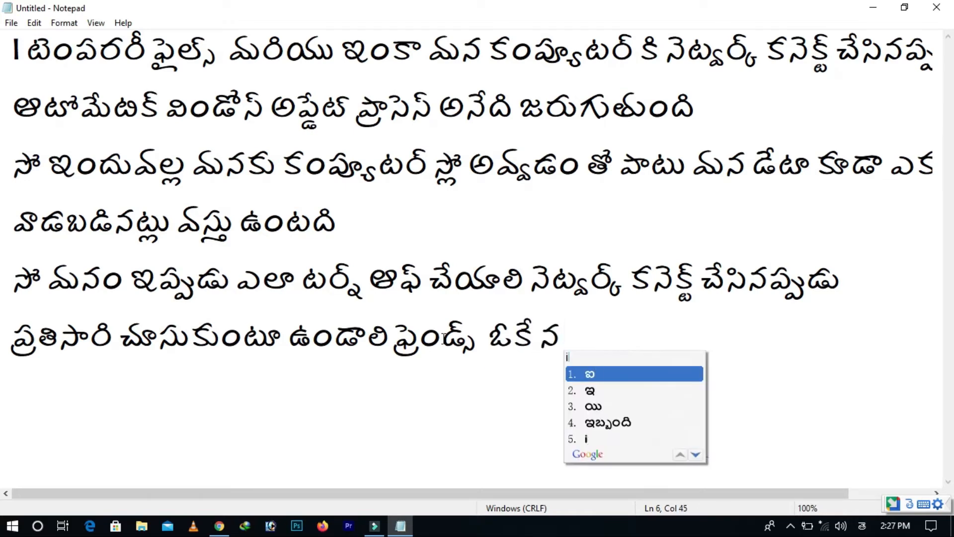
pyautogui.press('Return')
# End the sixth line with the Telugu word "చూద్దామా", choosing that spelling from the transliteration suggestions for "chuddama"
pyautogui.write('chuddama')
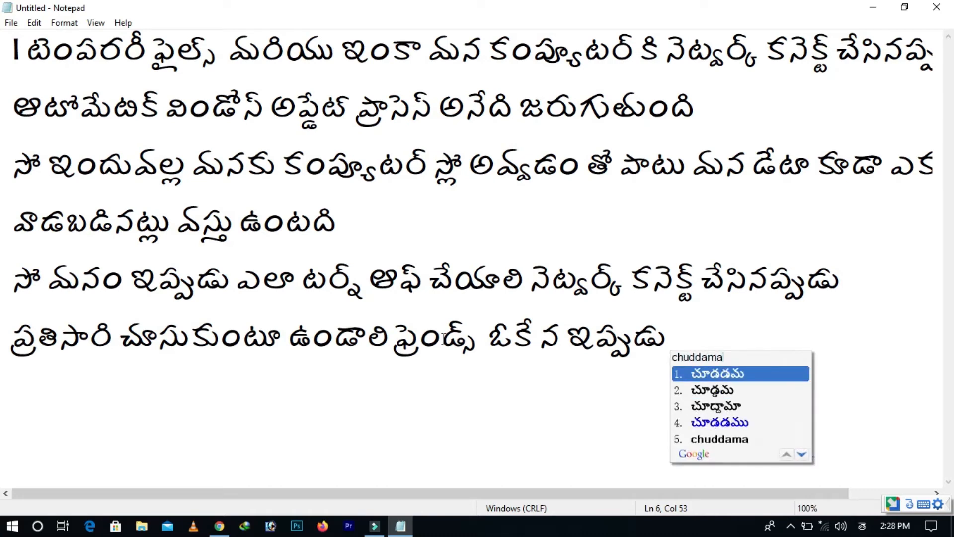
pyautogui.press('Down')
pyautogui.press('Down')
pyautogui.press('Down')
pyautogui.press('Up')
pyautogui.press('space')
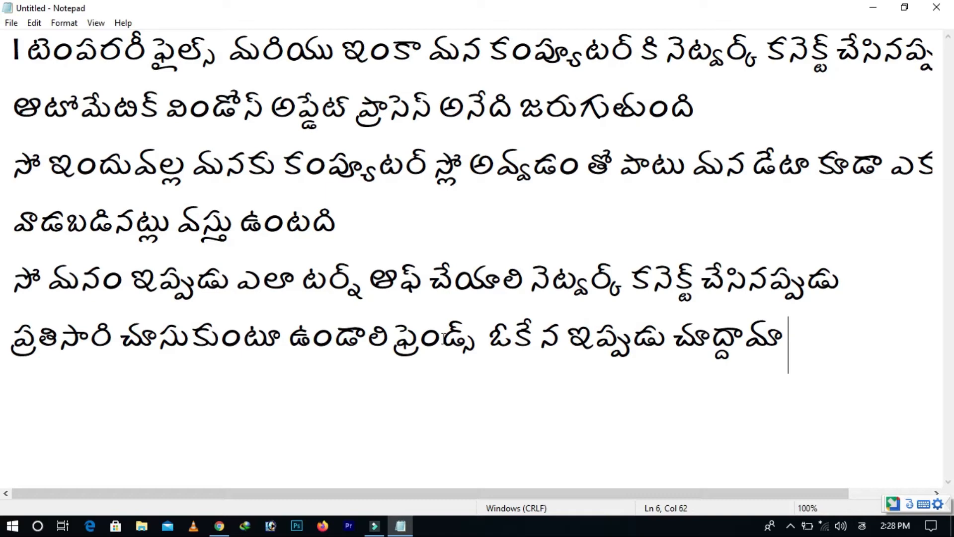
# Show the desktop, turn off small taskbar buttons in the taskbar settings, and close Settings
pyautogui.press('super+d')
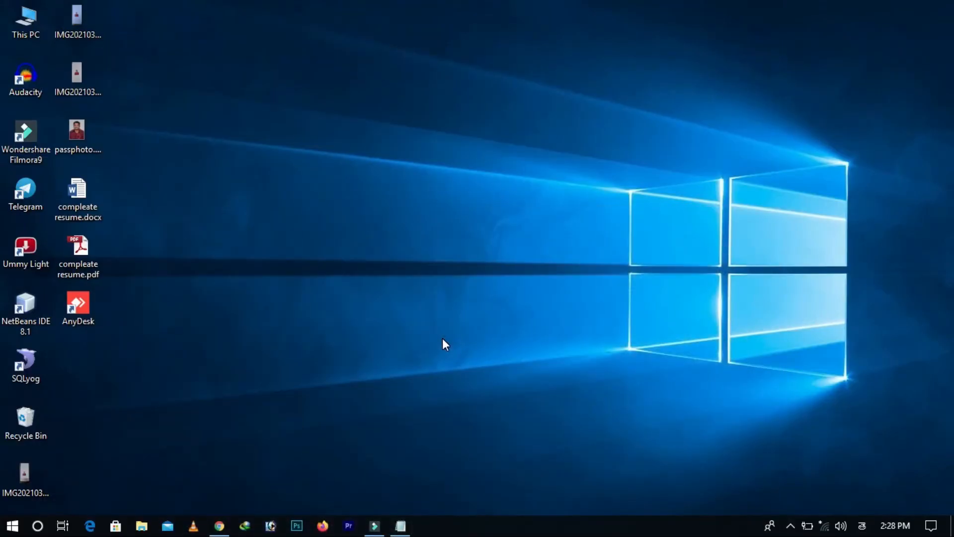
pyautogui.rightClick(473, 522)
pyautogui.click(496, 507)
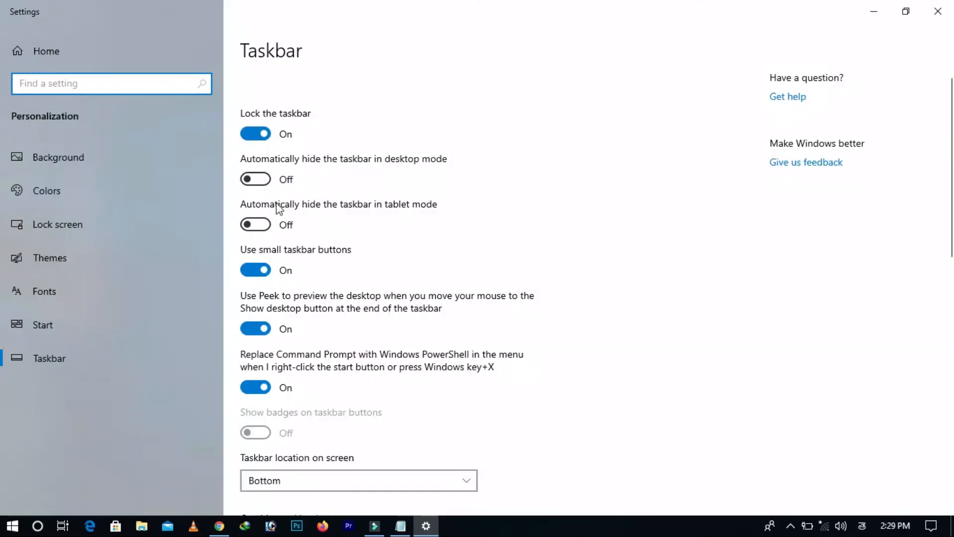
pyautogui.click(254, 272)
pyautogui.click(939, 12)
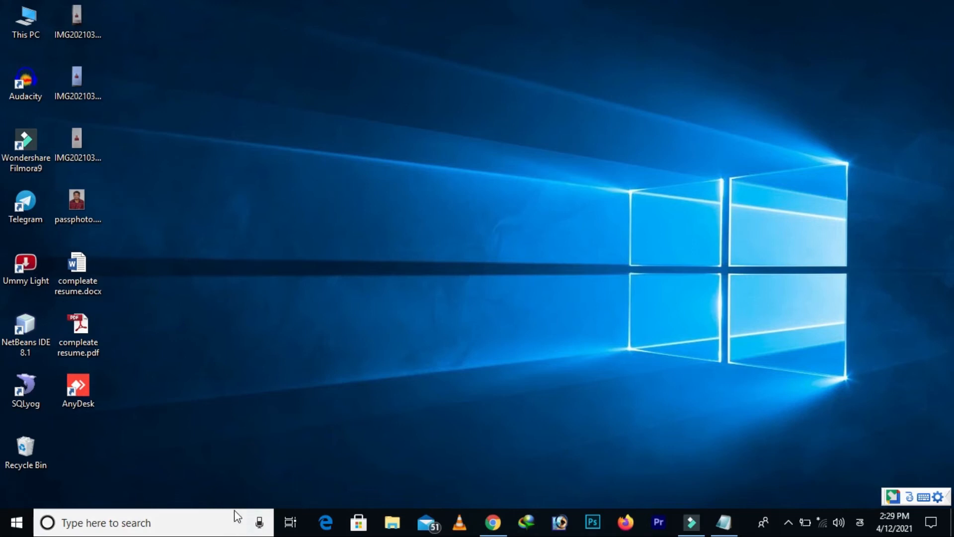
# Search Windows for "administrat", open Administrative Tools in a maximized window, and select the Services shortcut
pyautogui.moveTo(689, 531)
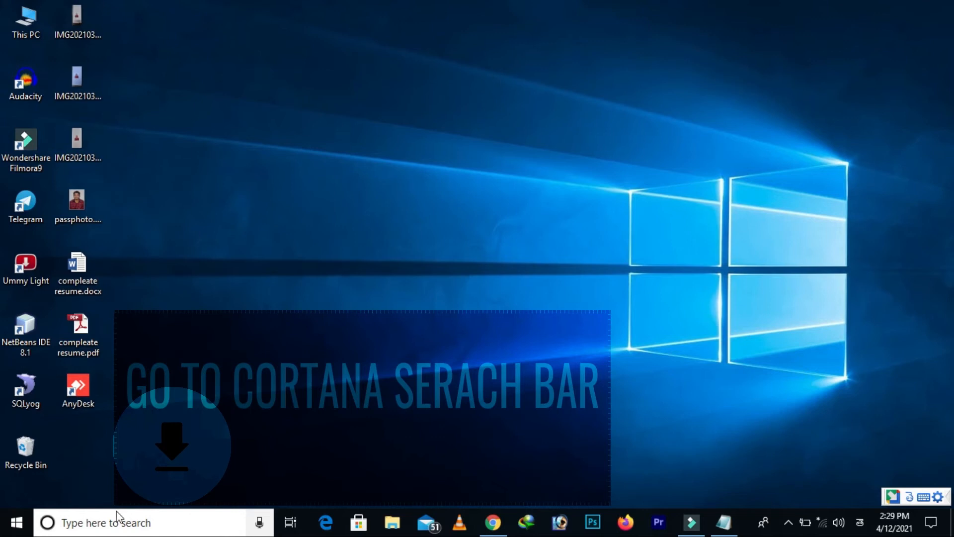
pyautogui.click(197, 518)
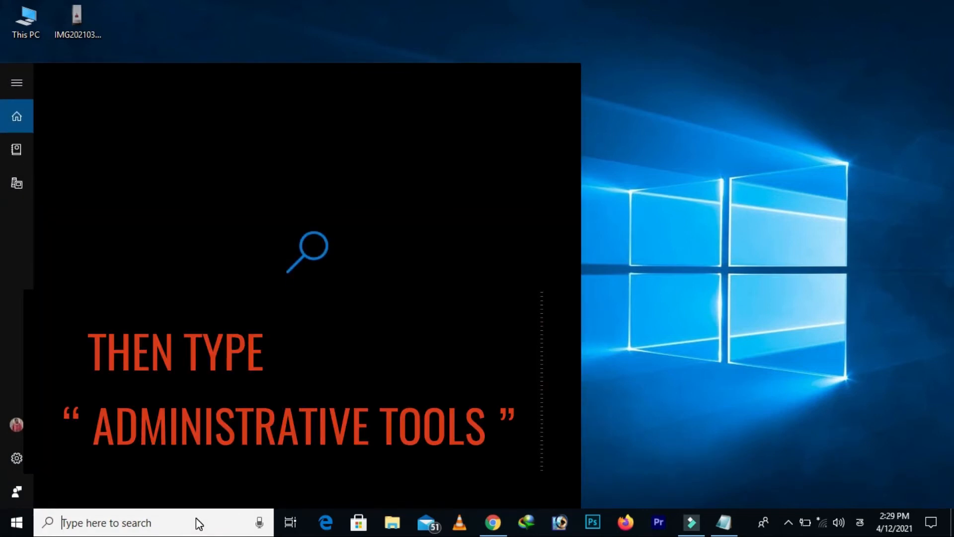
pyautogui.write('ad')
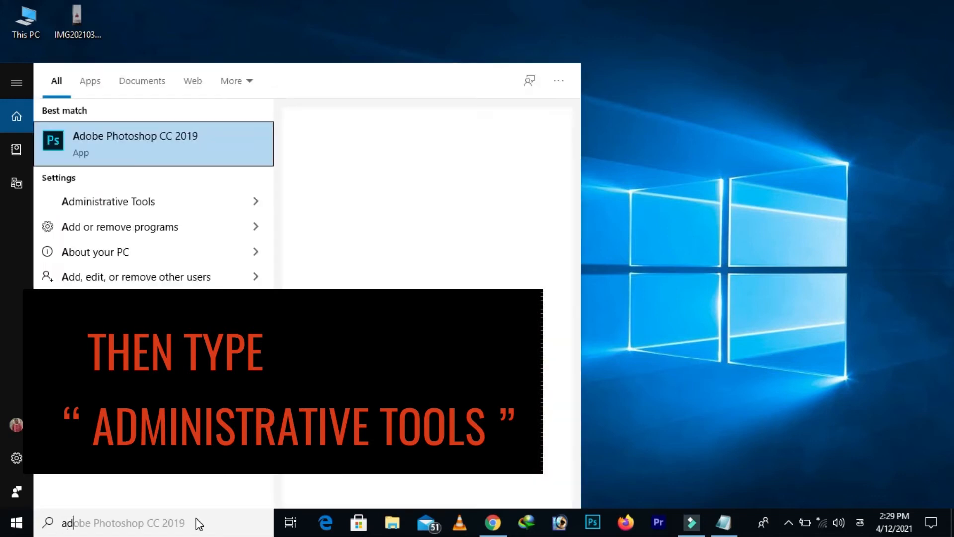
pyautogui.write('mini')
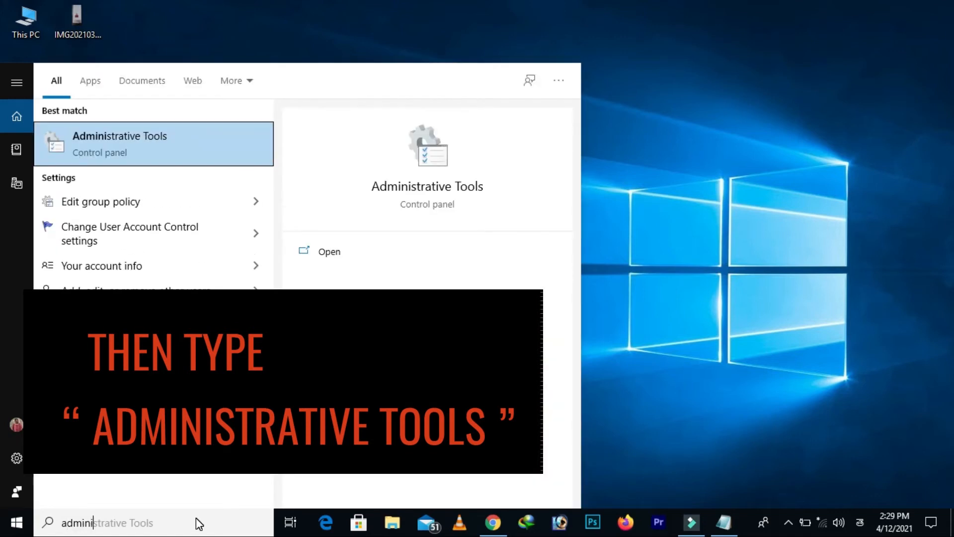
pyautogui.write('strat')
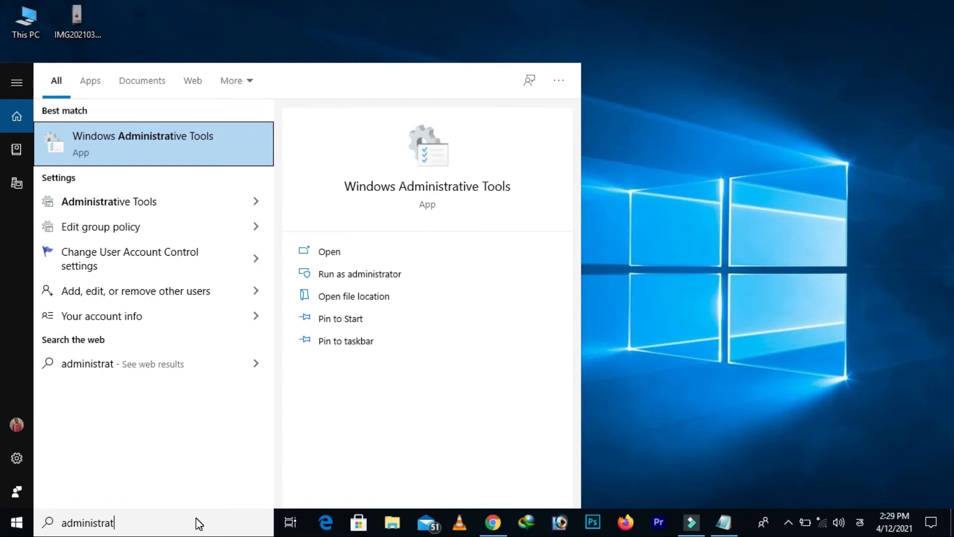
pyautogui.click(141, 202)
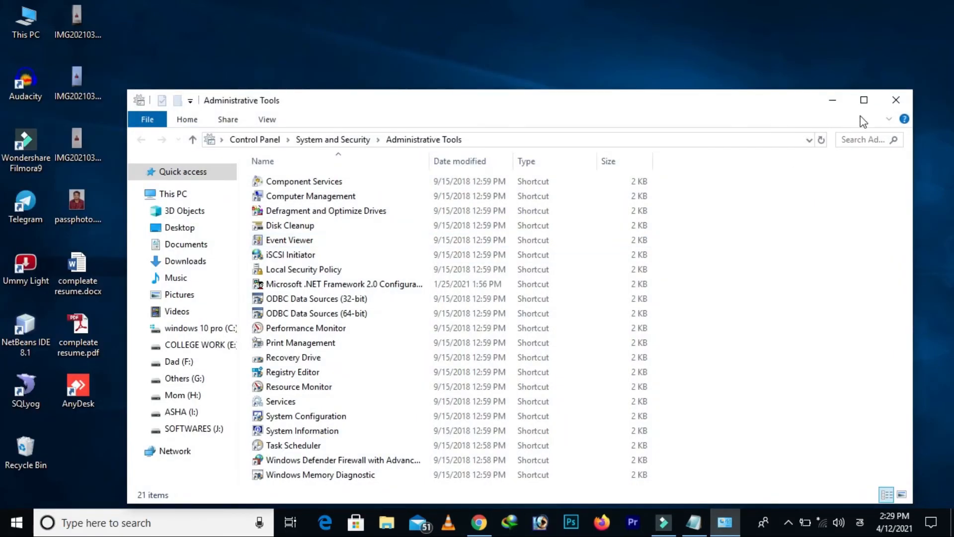
pyautogui.click(859, 111)
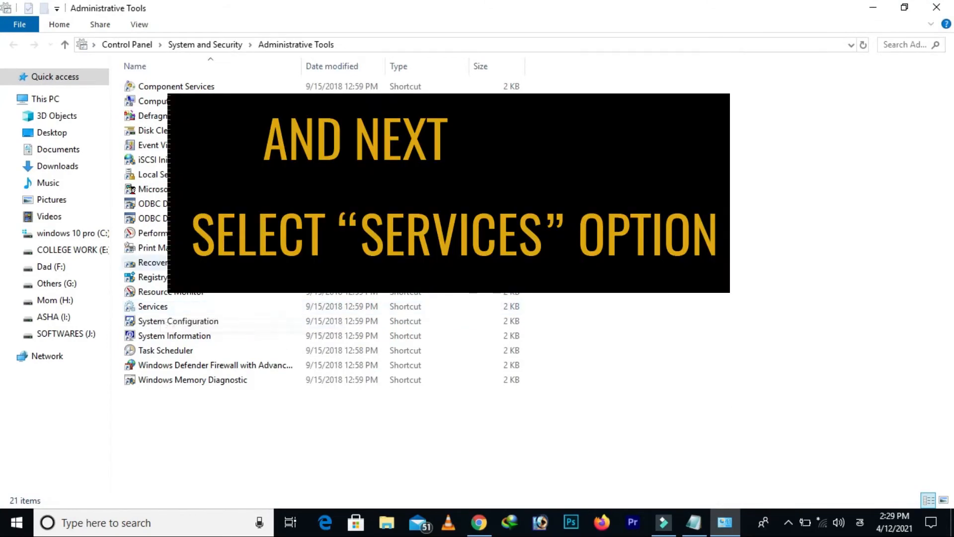
pyautogui.click(170, 309)
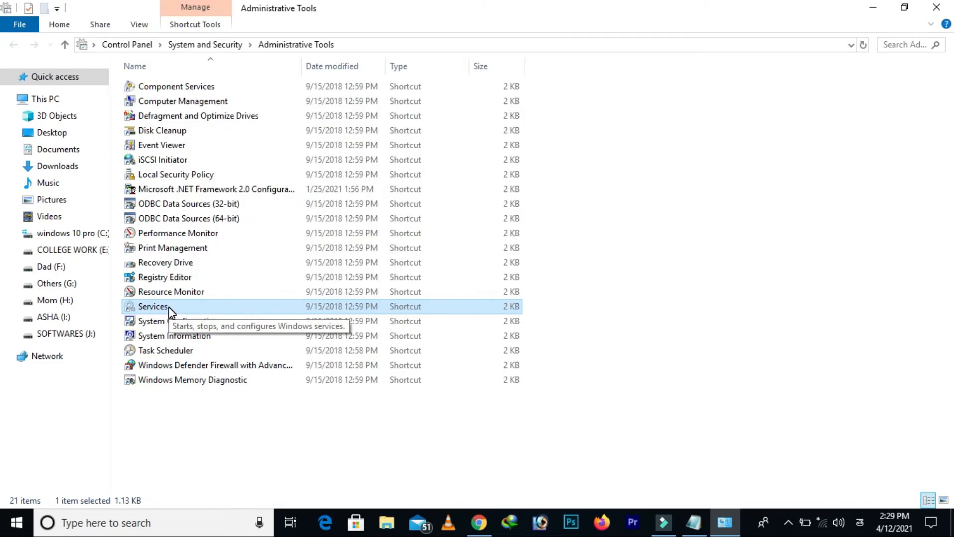
# Switch to the Notepad document and select all of its text
pyautogui.click(695, 526)
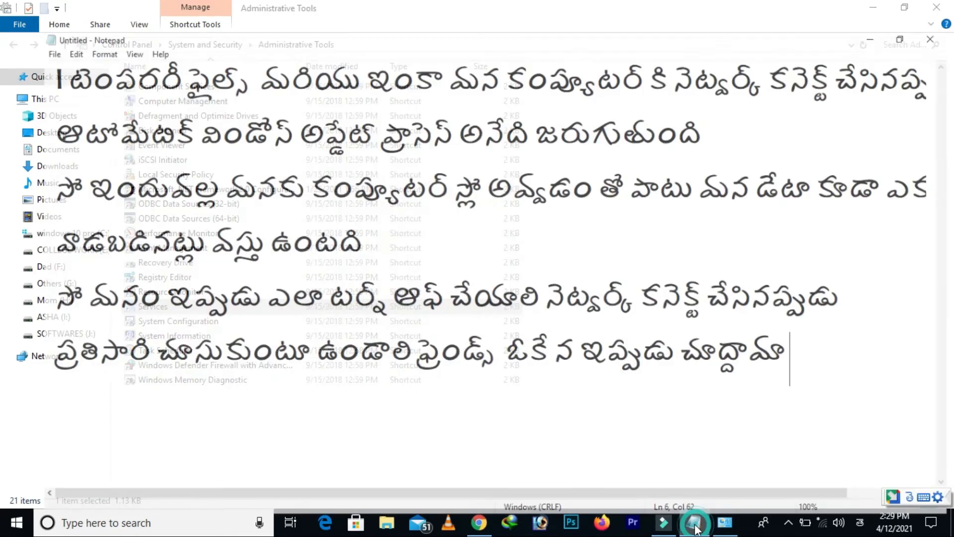
pyautogui.hotkey('ctrl', 'a')
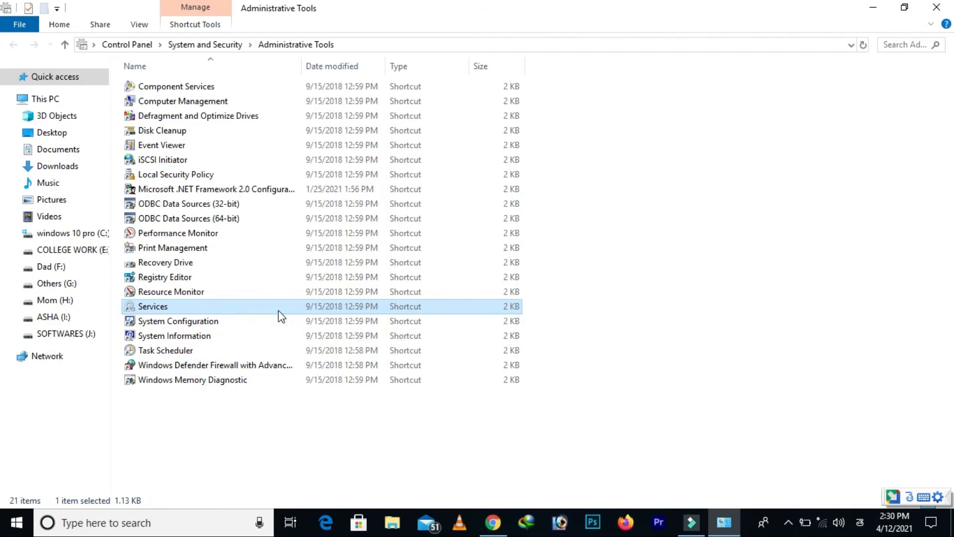
# Open Services from Administrative Tools and maximize its window
pyautogui.doubleClick(375, 302)
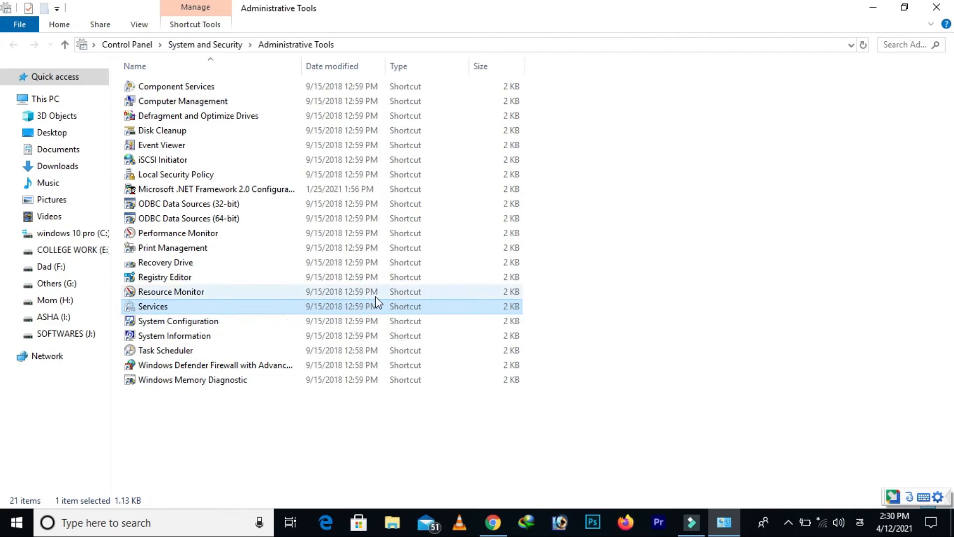
pyautogui.scroll(-20, 365, 253)
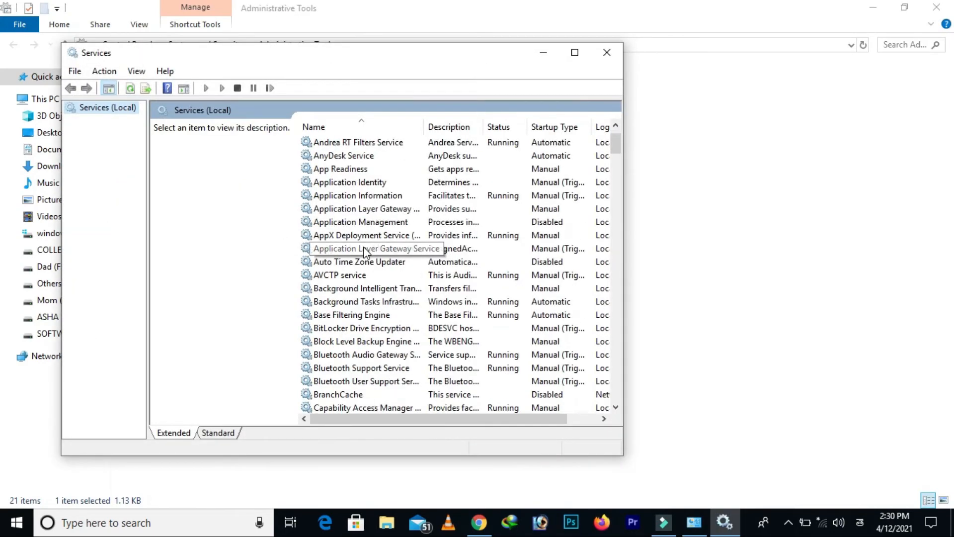
pyautogui.scroll(-17, 360, 248)
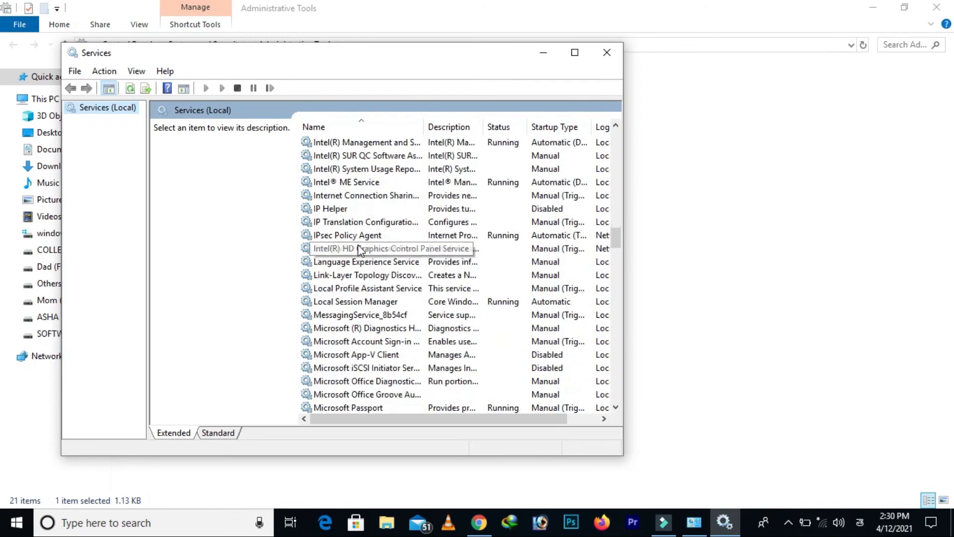
pyautogui.scroll(-2, 360, 249)
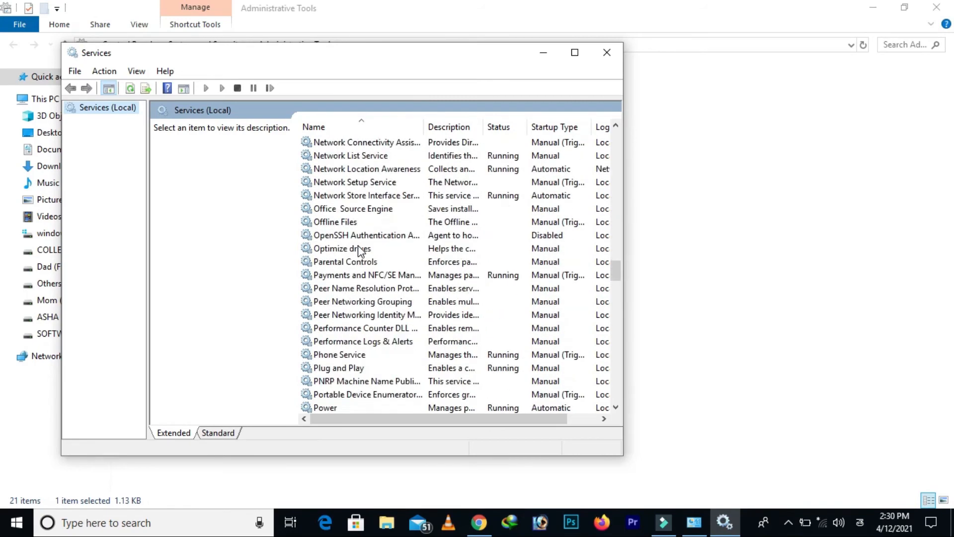
pyautogui.click(575, 52)
# Find the Windows Update service in the services list and open its properties
pyautogui.scroll(-20, 300, 393)
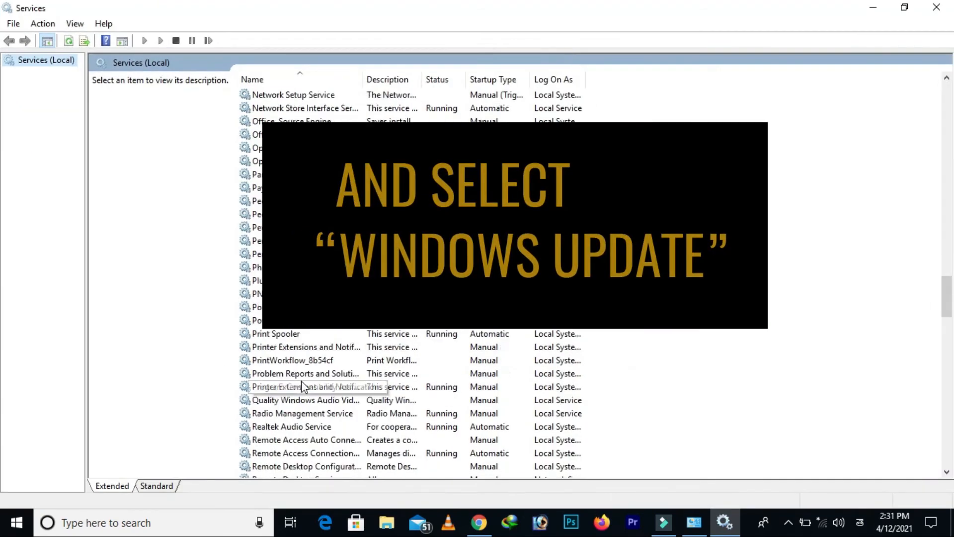
pyautogui.scroll(-7, 302, 382)
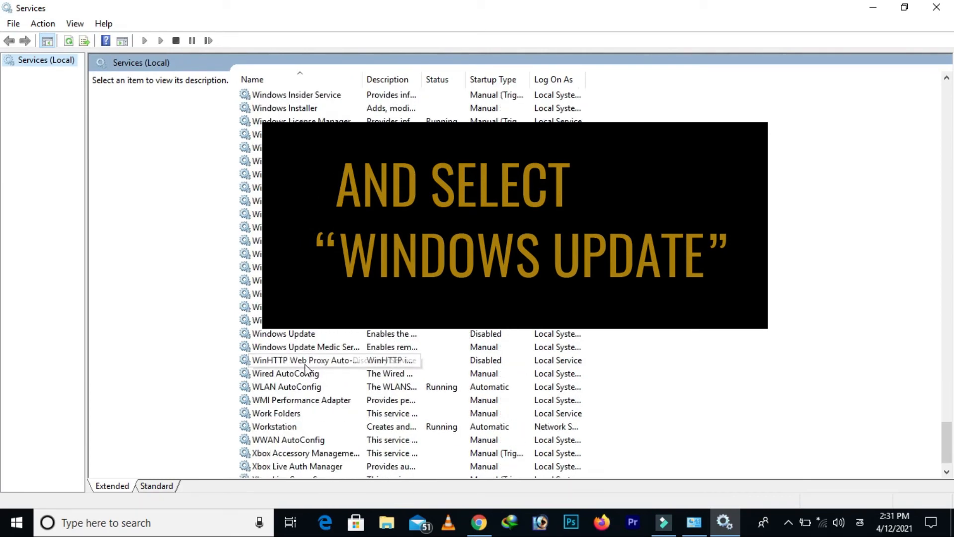
pyautogui.click(308, 334)
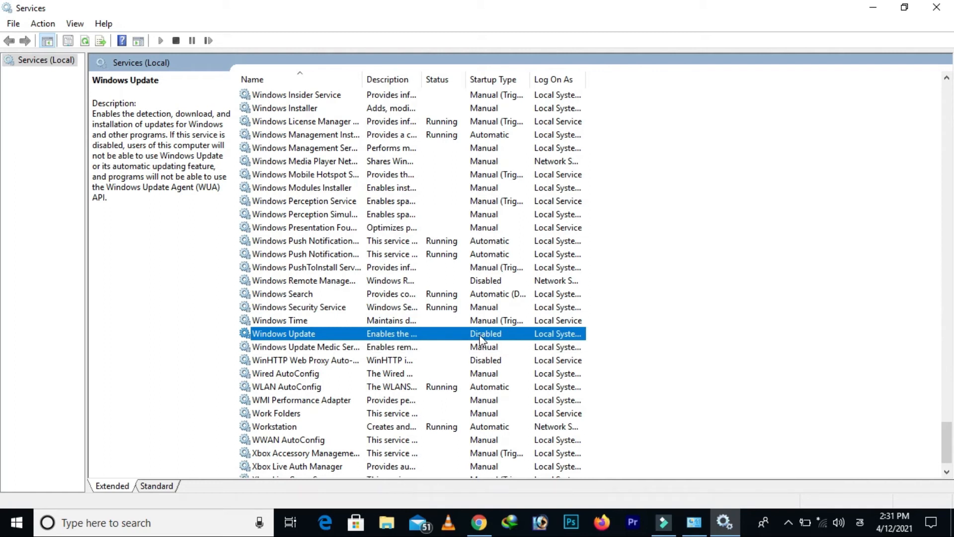
pyautogui.rightClick(426, 340)
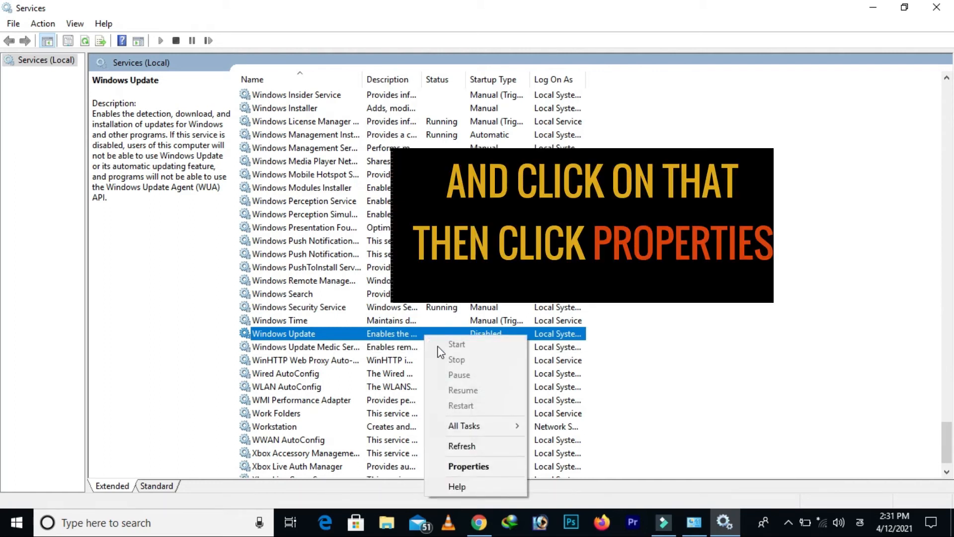
pyautogui.click(454, 467)
# Set the Windows Update service's startup type to Disabled, apply it, and close the properties dialog
pyautogui.click(497, 245)
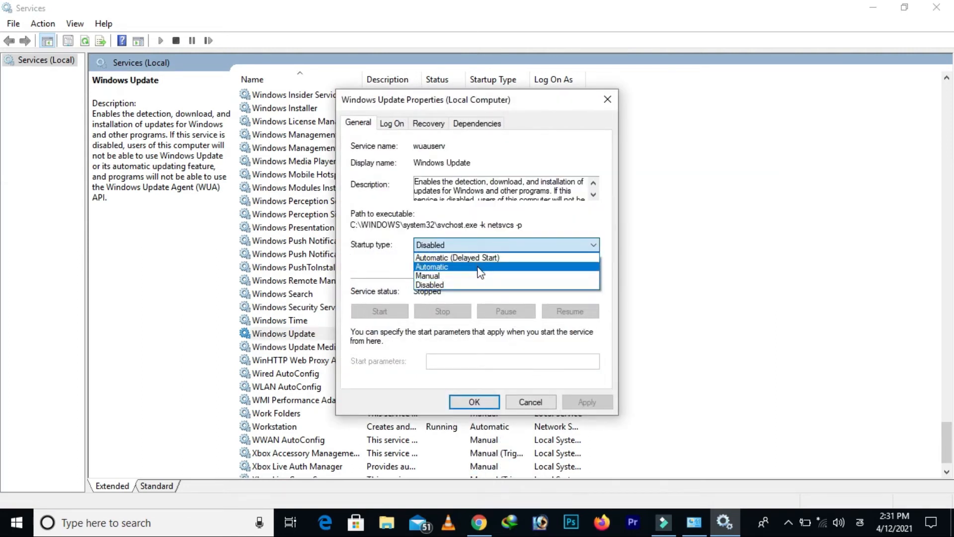
pyautogui.click(471, 284)
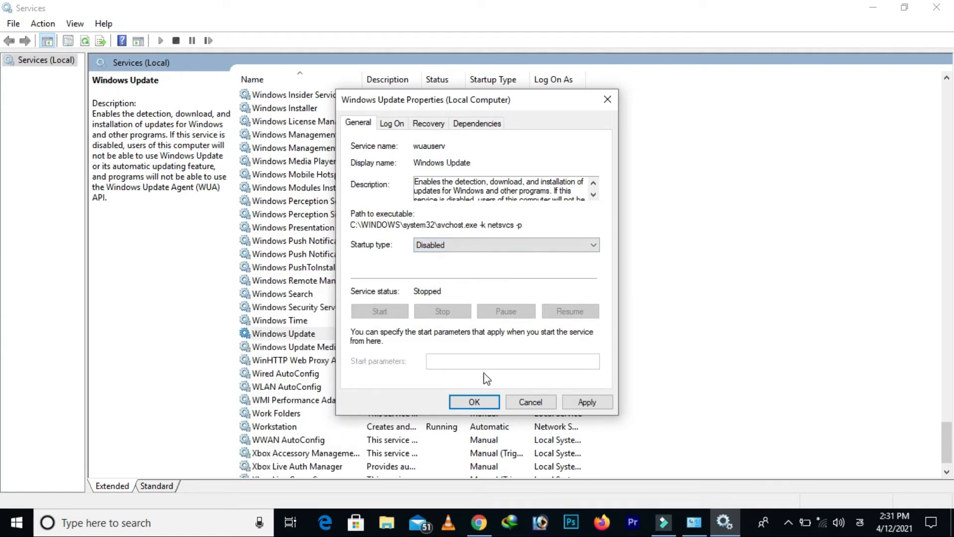
pyautogui.click(592, 403)
pyautogui.click(481, 402)
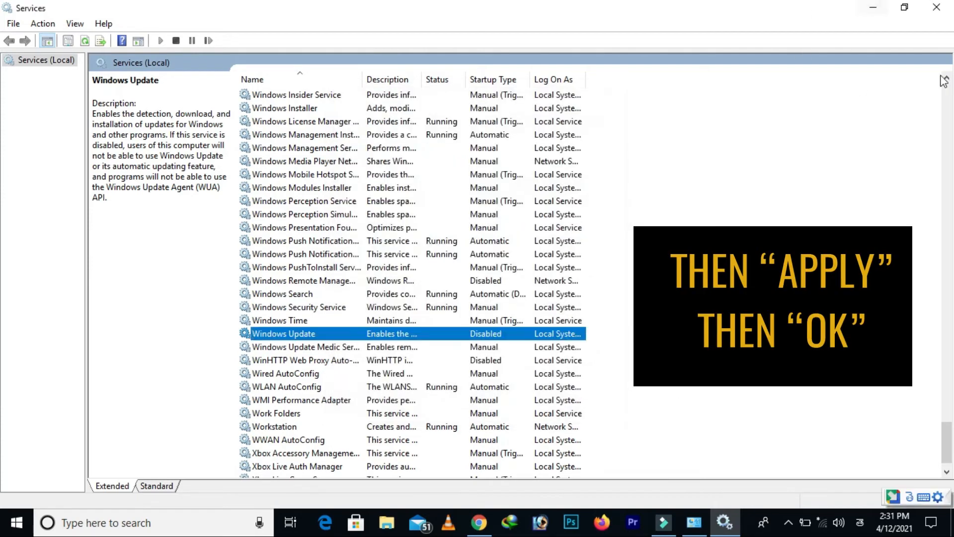
# Close the Services and Administrative Tools windows and refresh the desktop
pyautogui.click(936, 7)
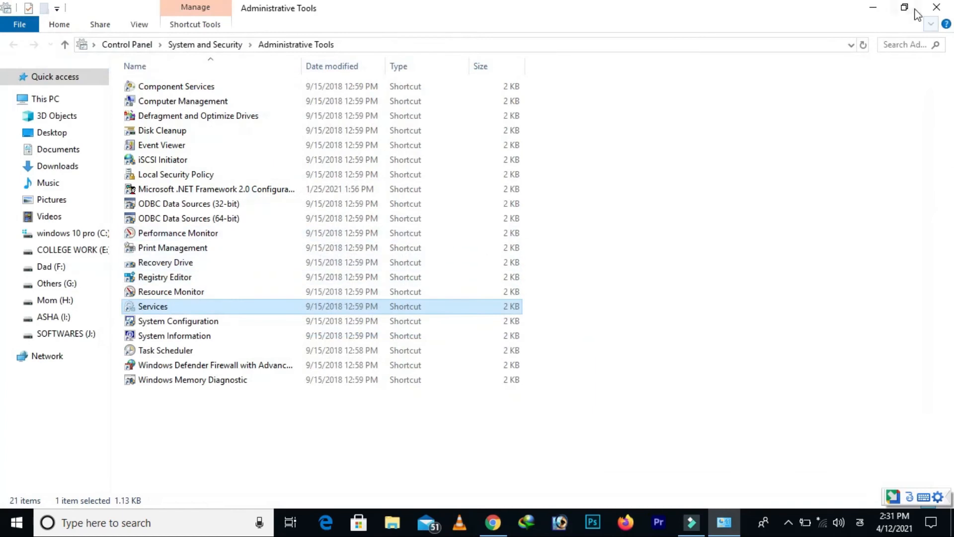
pyautogui.click(937, 7)
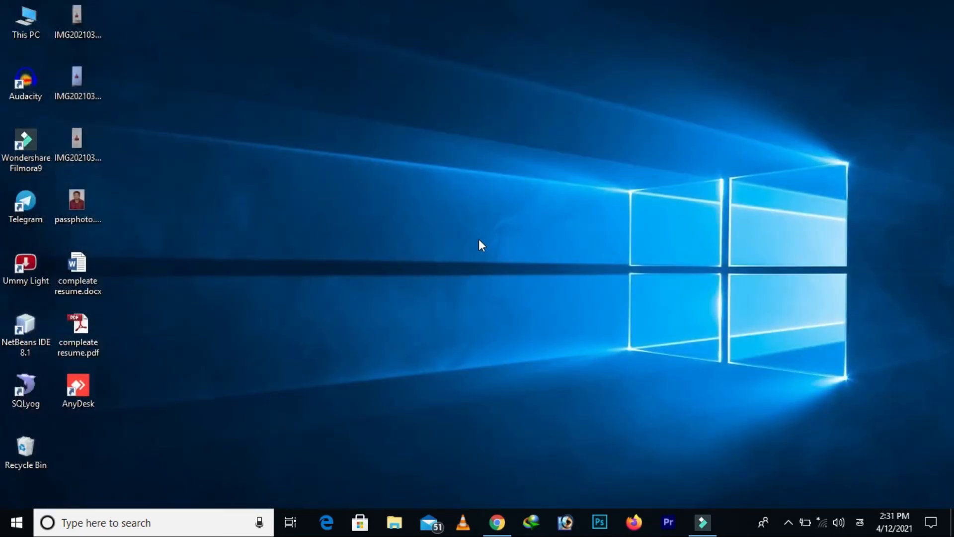
pyautogui.rightClick(393, 203)
pyautogui.click(429, 245)
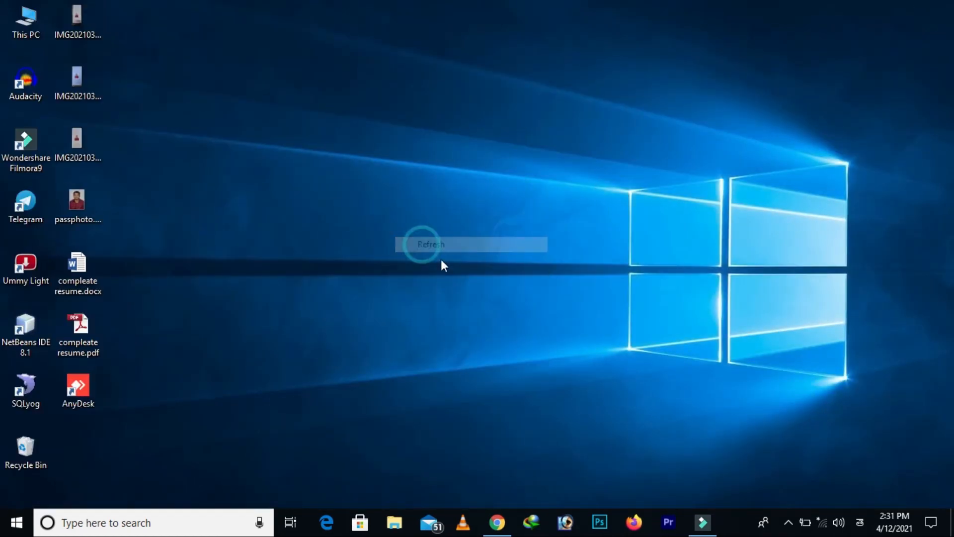
# Open a new blank Notepad document
pyautogui.moveTo(496, 531)
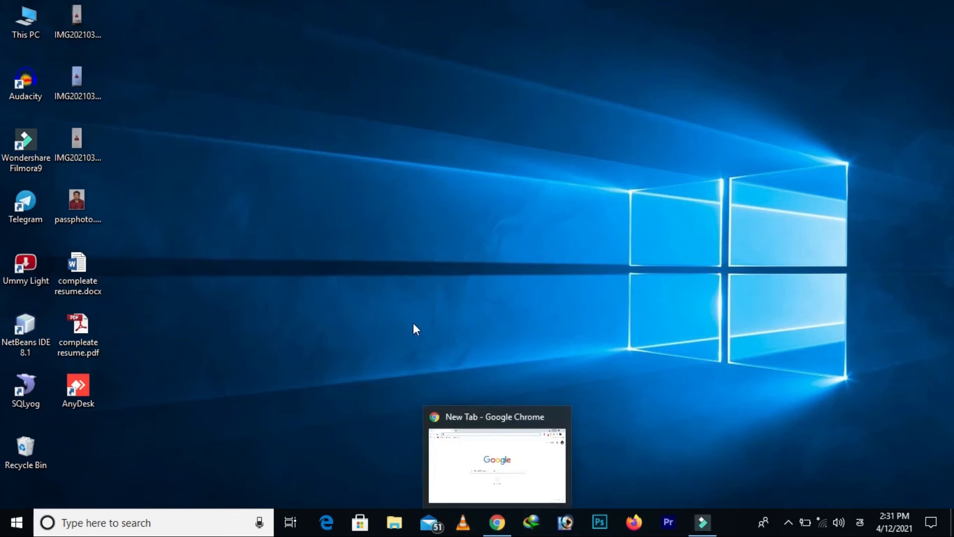
pyautogui.press('super+r')
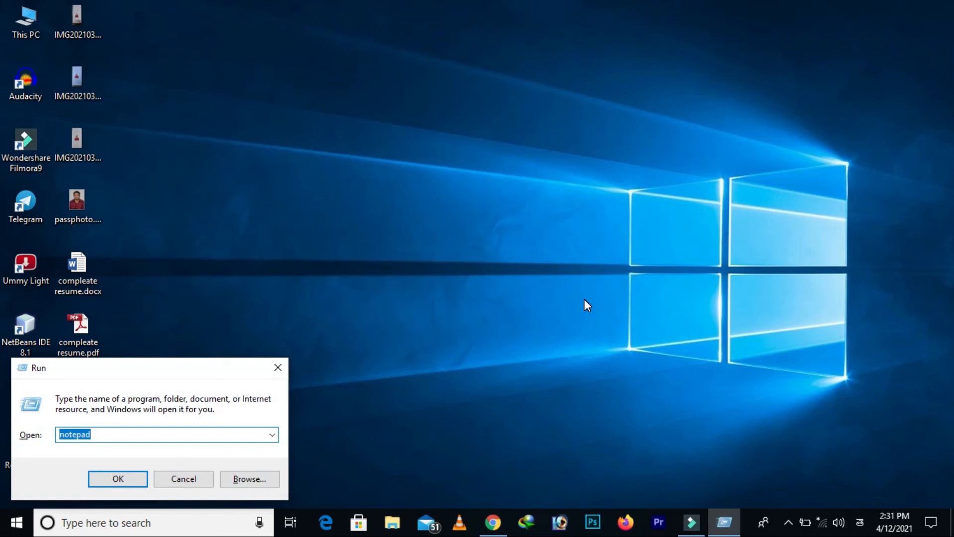
pyautogui.press('Return')
# Begin the first line of the note with the Telugu text "సింపుల్ గ ఈ ఆప్షన్ ని"
pyautogui.write('simple')
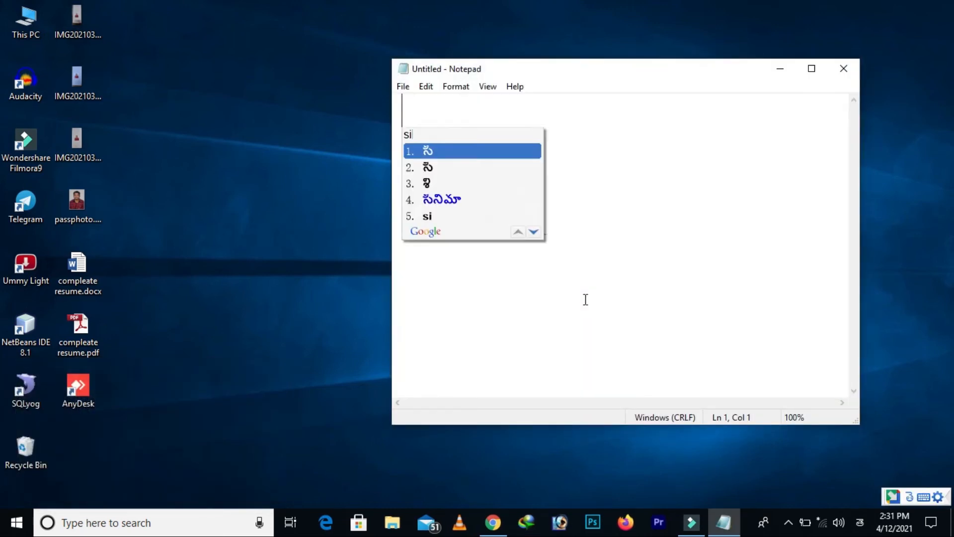
pyautogui.press('space')
pyautogui.write('g')
pyautogui.press('space')
pyautogui.write('ee')
pyautogui.press('space')
pyautogui.write('option')
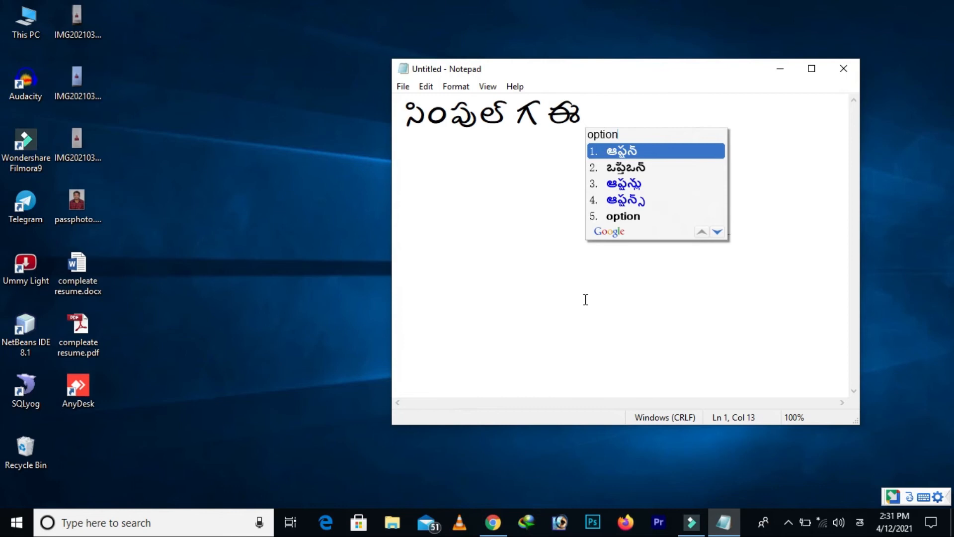
pyautogui.press('space')
pyautogui.write('ni')
pyautogui.press('space')
pyautogui.write('dis')
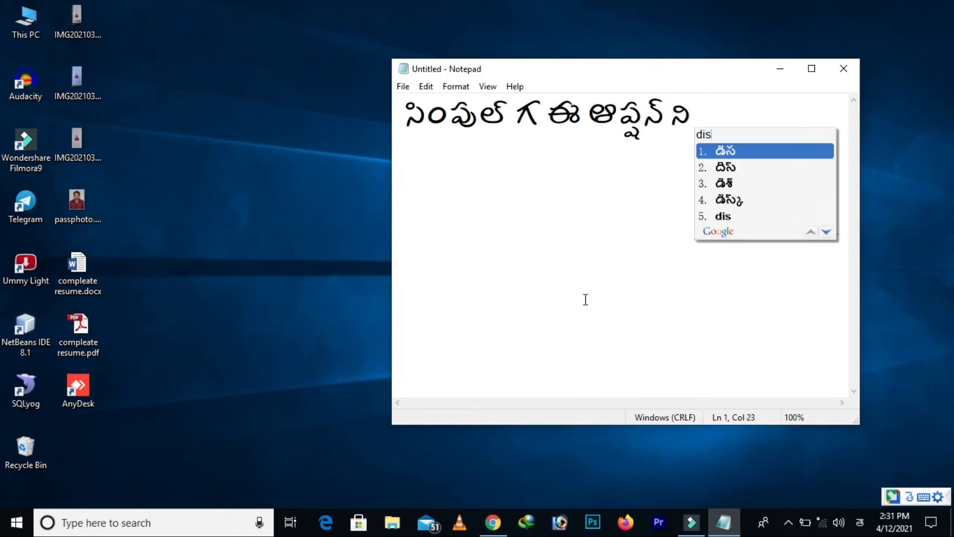
pyautogui.write('able')
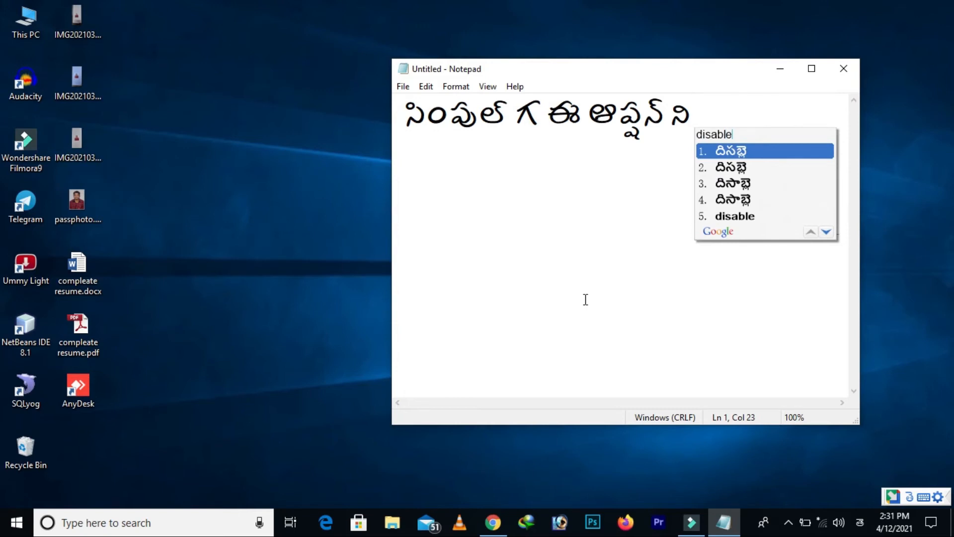
pyautogui.press('BackSpace')
pyautogui.press('BackSpace')
pyautogui.press('BackSpace')
pyautogui.press('BackSpace')
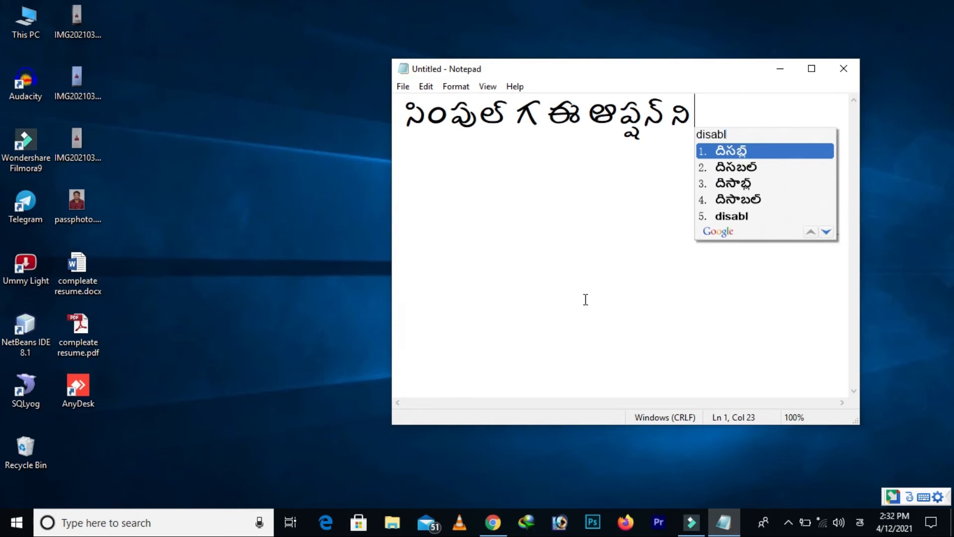
pyautogui.press('BackSpace')
pyautogui.press('BackSpace')
pyautogui.press('BackSpace')
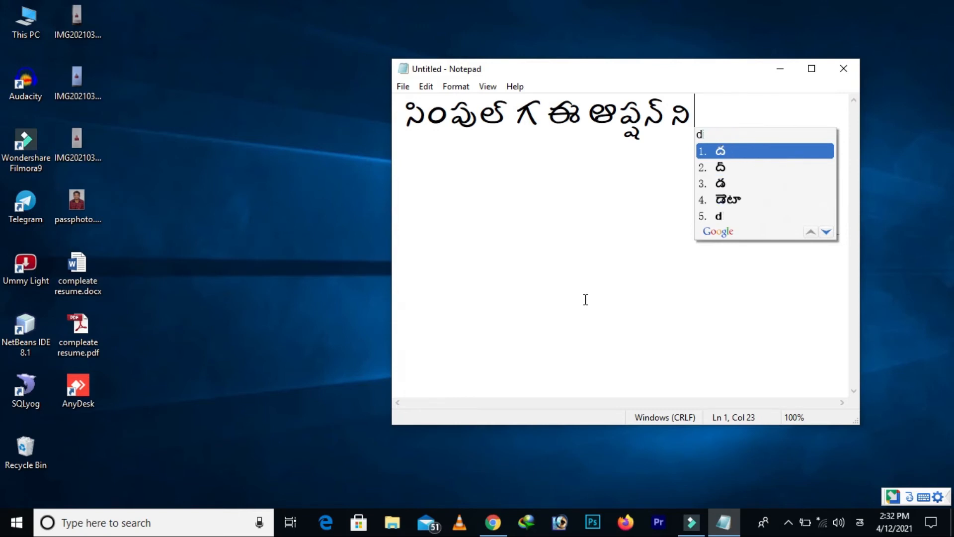
# Finish the first line with "ఆఫ్ చేస్తే సరిపోతుంది" and start a new line
pyautogui.write('off ')
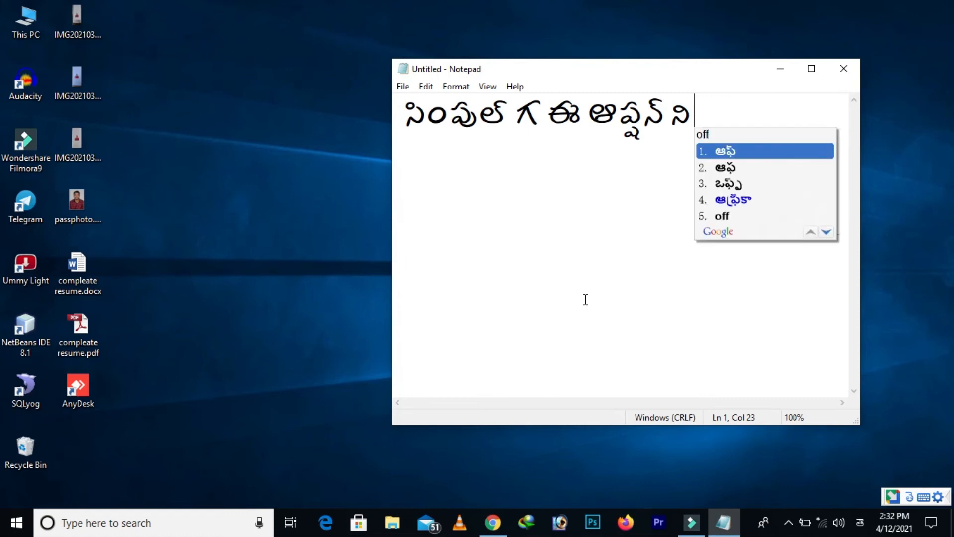
pyautogui.write('chesthe')
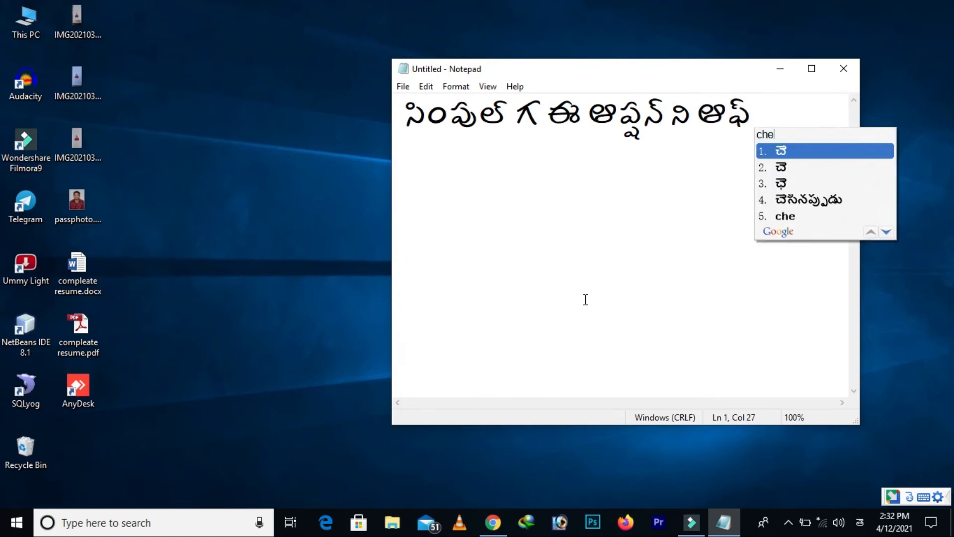
pyautogui.write(' sar')
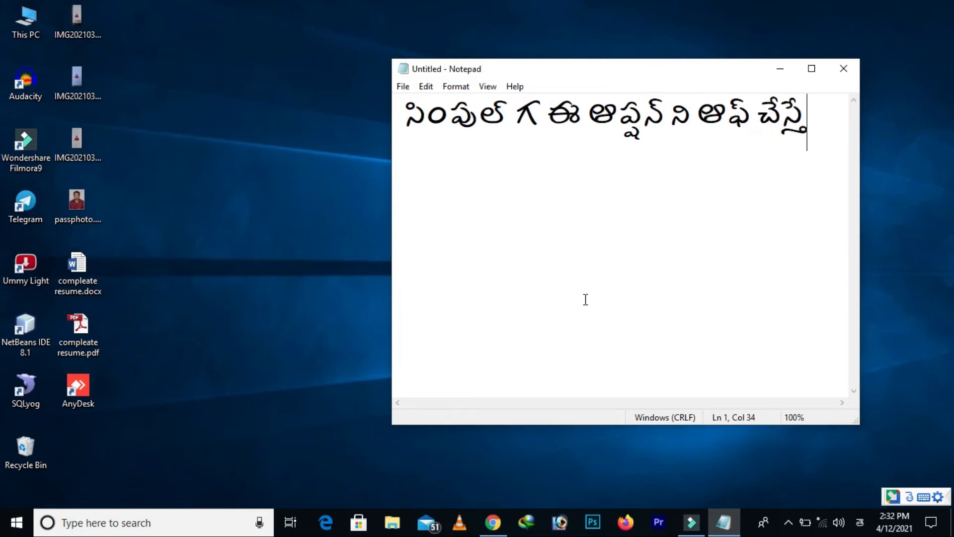
pyautogui.write('ip')
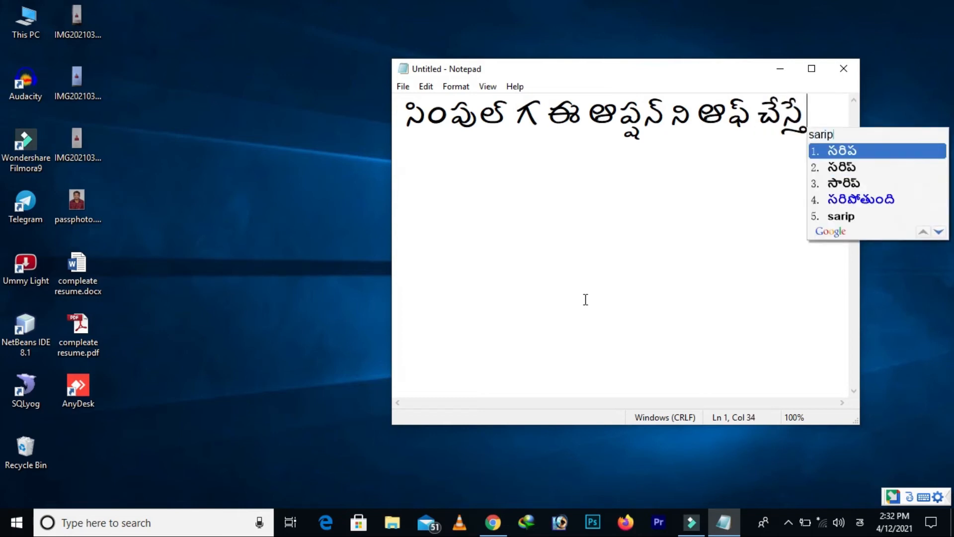
pyautogui.write('otundi')
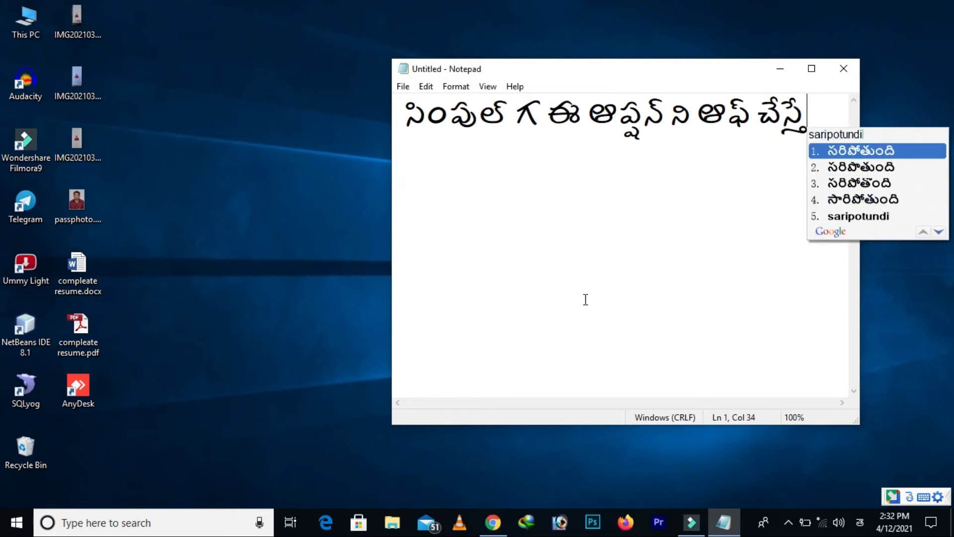
pyautogui.press('Return')
pyautogui.press('Return')
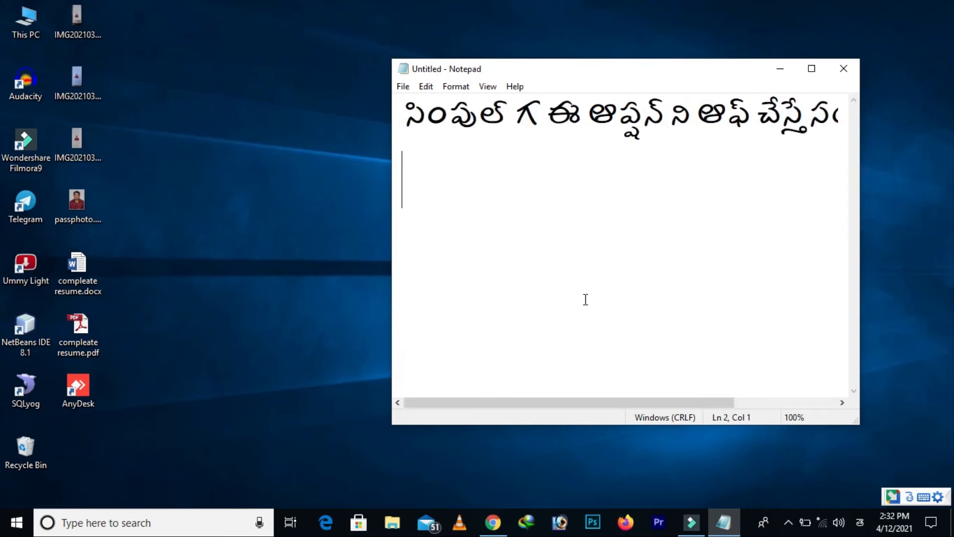
# Write "ఇంకా మన C డ్రైవ్ లో డౌన్లోడ్ ఐన ఫైల్స్ ని" on the second line and maximize the Notepad window
pyautogui.write('inka ')
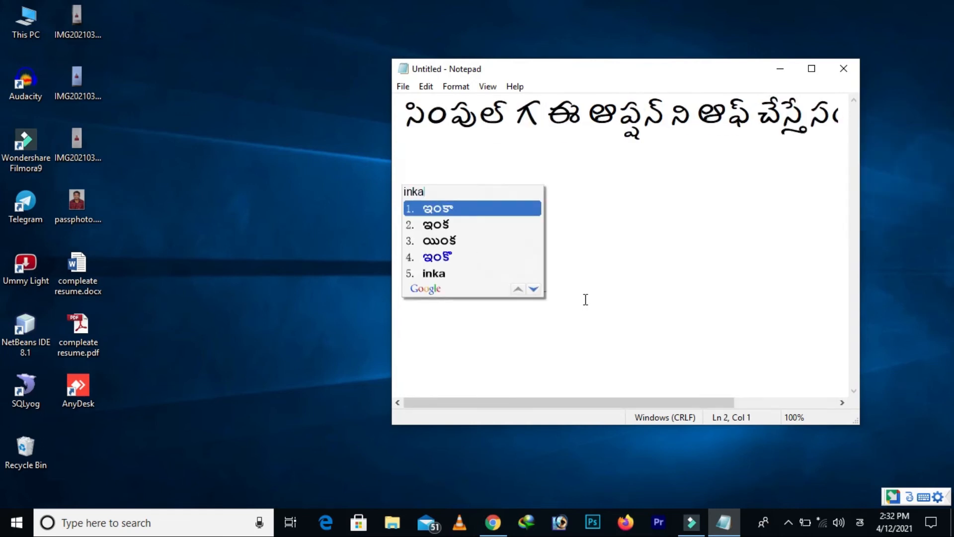
pyautogui.write('mana ')
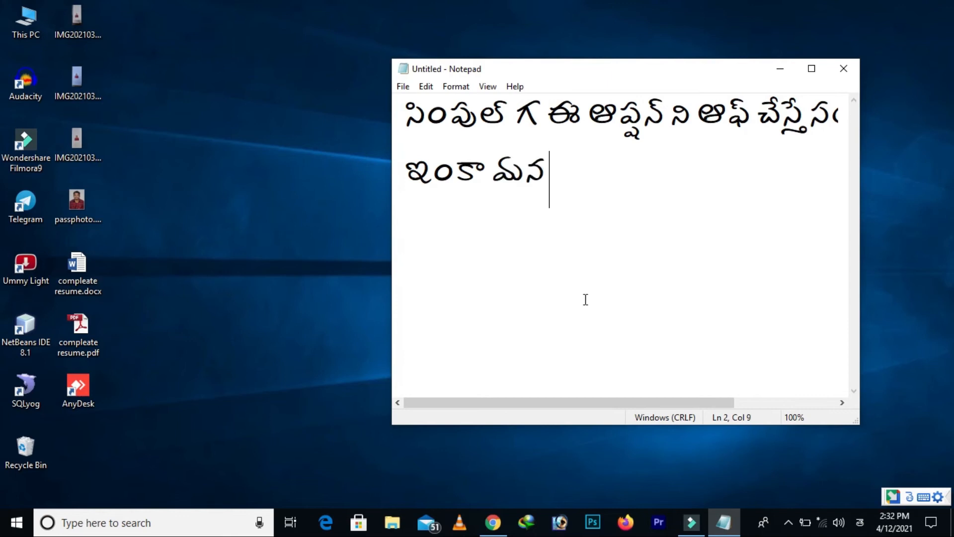
pyautogui.write('cdriv lo downloa')
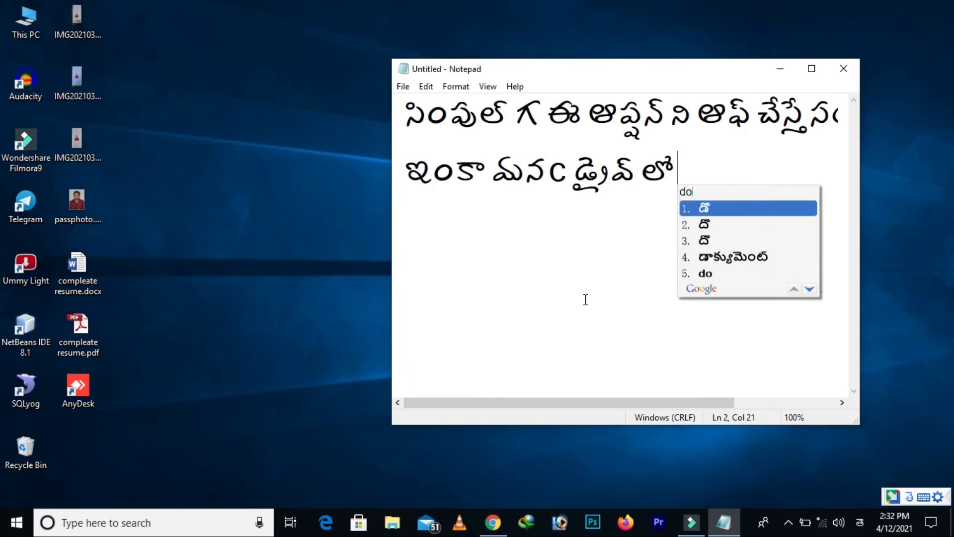
pyautogui.write('d ')
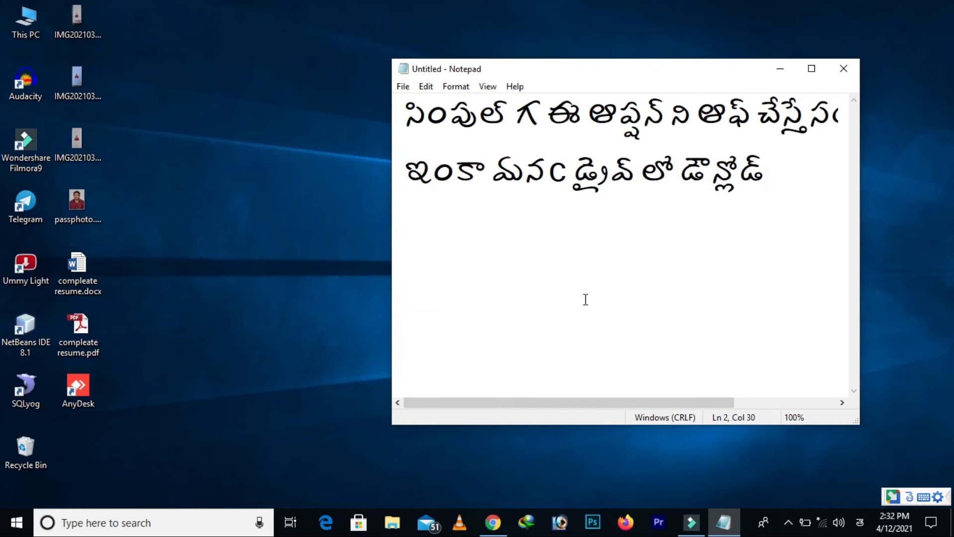
pyautogui.write('aina ')
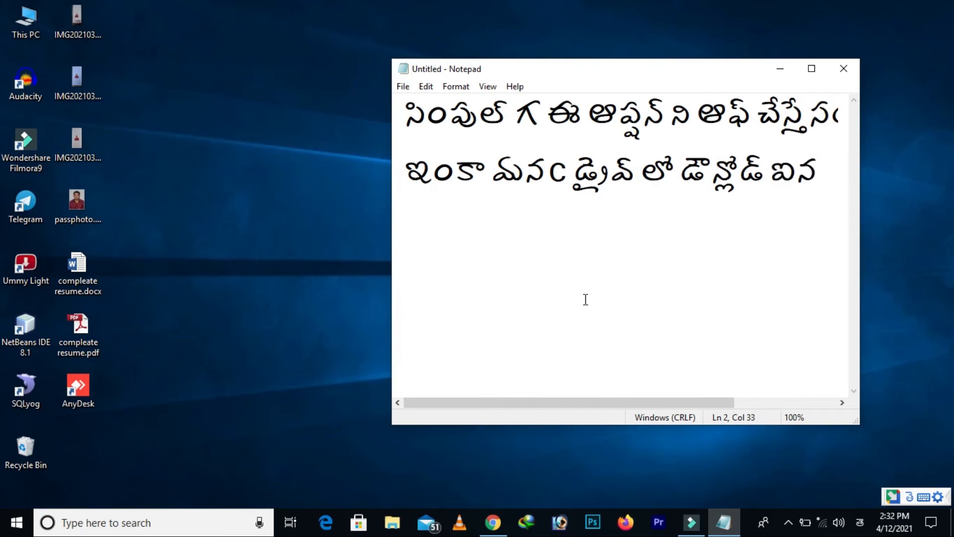
pyautogui.write('files ')
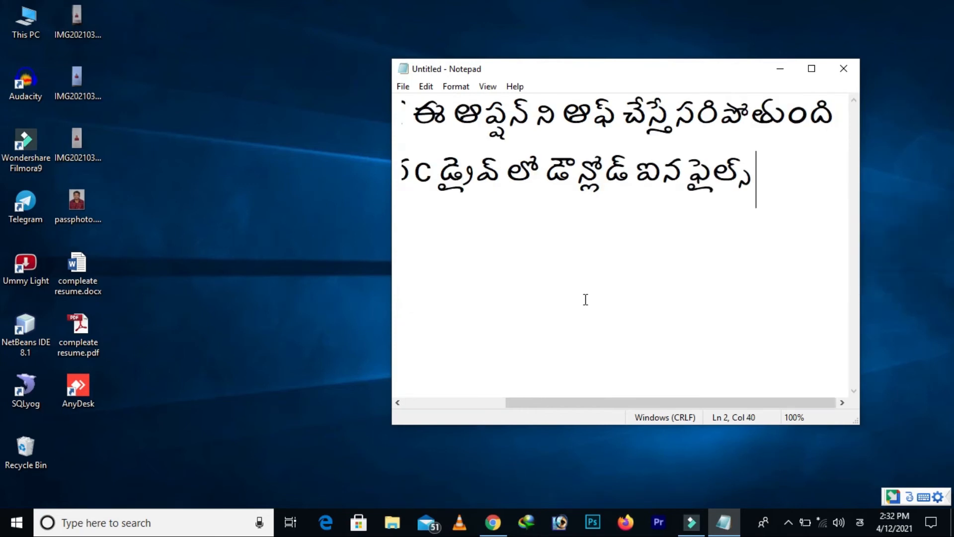
pyautogui.write('ni')
pyautogui.click(812, 69)
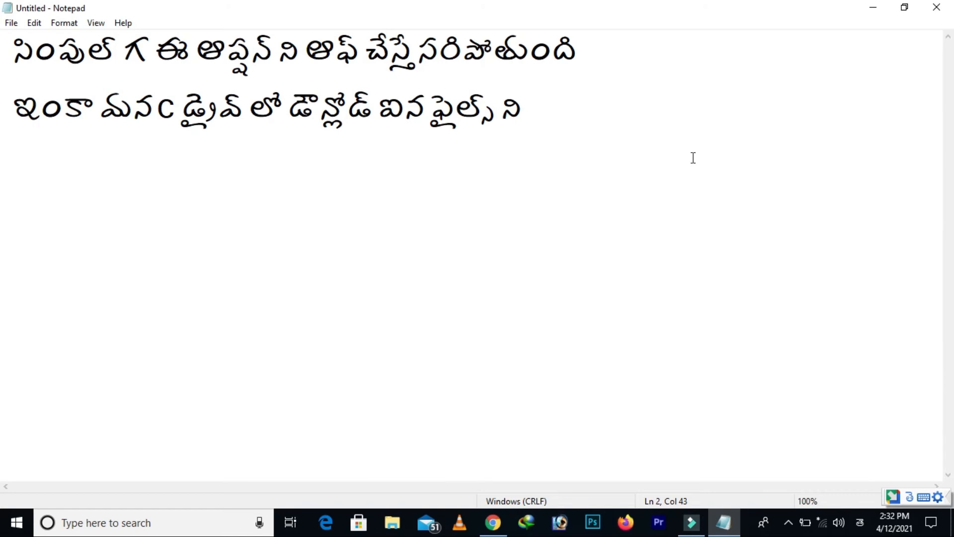
# Finish the second line with "ఎలా డిలీట్ చేయల చూద్దాం" and minimize Notepad
pyautogui.write('ela delete ')
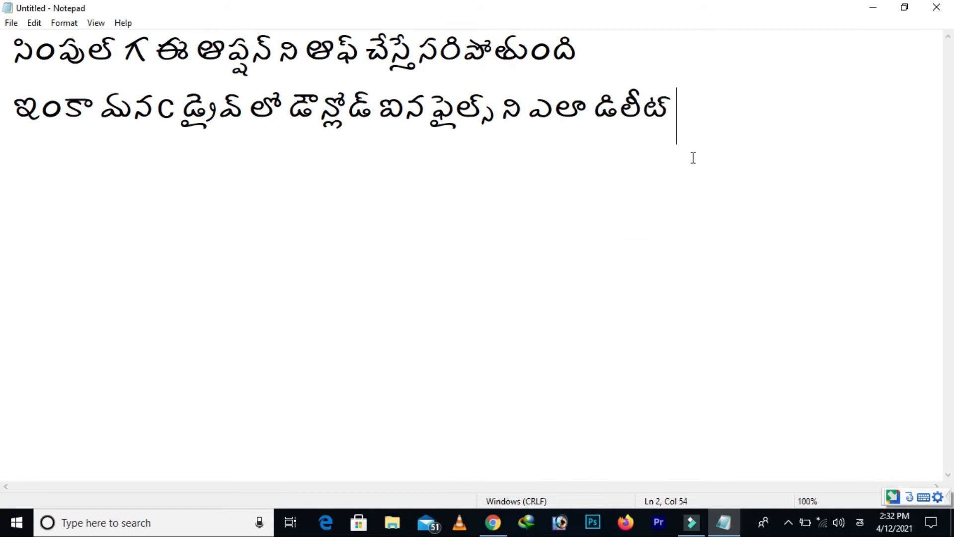
pyautogui.write('cheyala ')
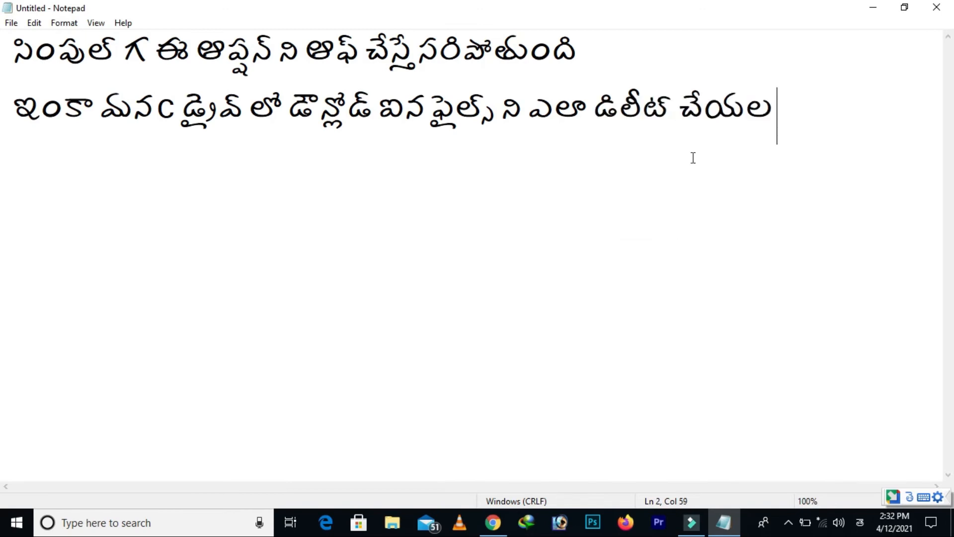
pyautogui.write('chuddam')
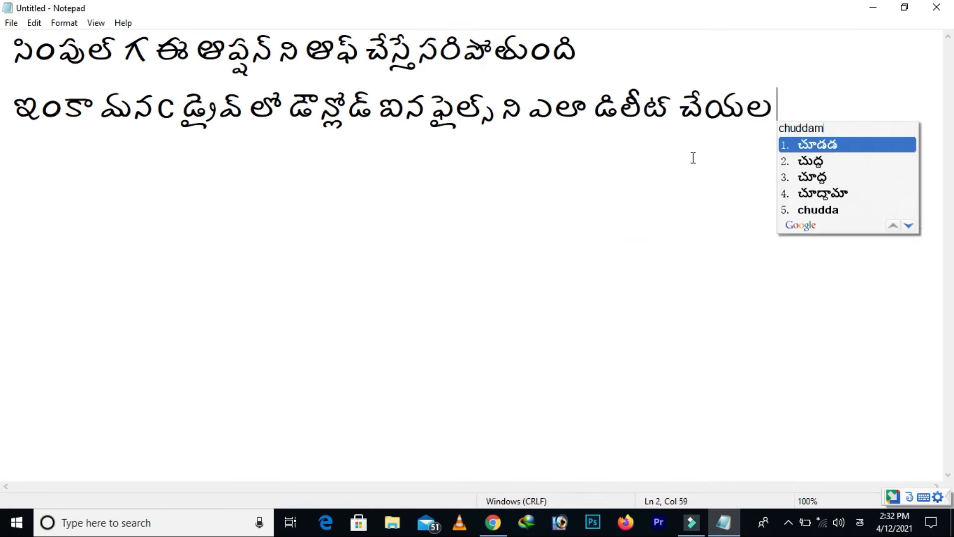
pyautogui.press('Down')
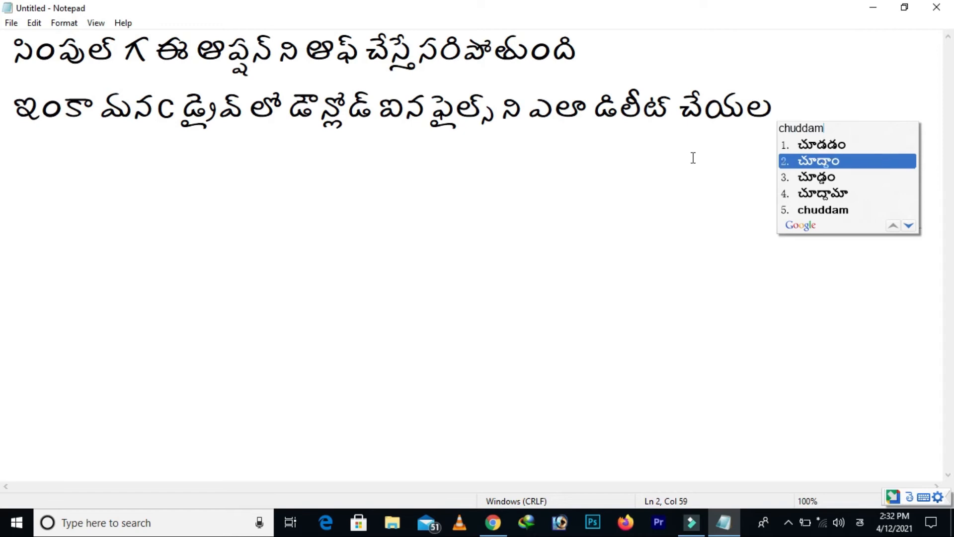
pyautogui.press('Return')
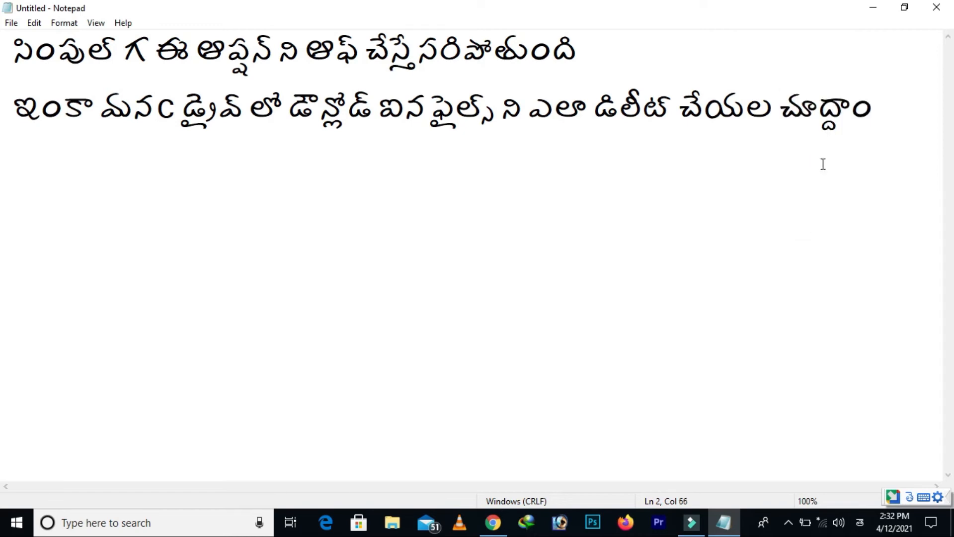
pyautogui.click(871, 9)
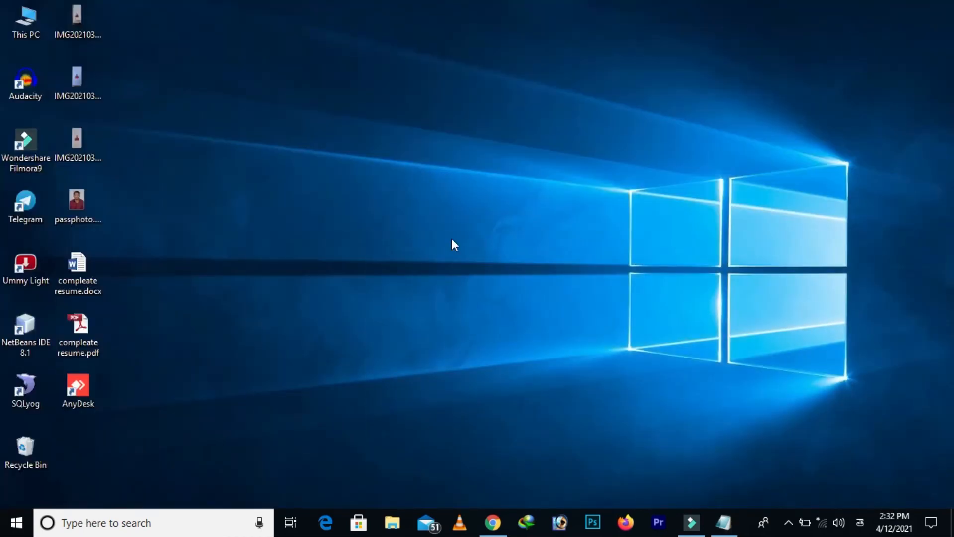
# Open the WINDOWS folder on the C: drive from This PC
pyautogui.doubleClick(25, 25)
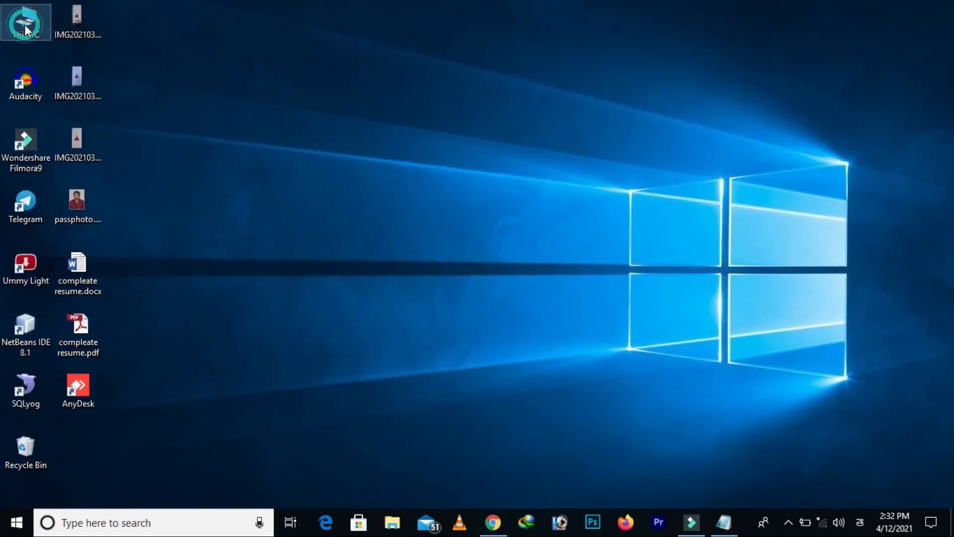
pyautogui.doubleClick(247, 204)
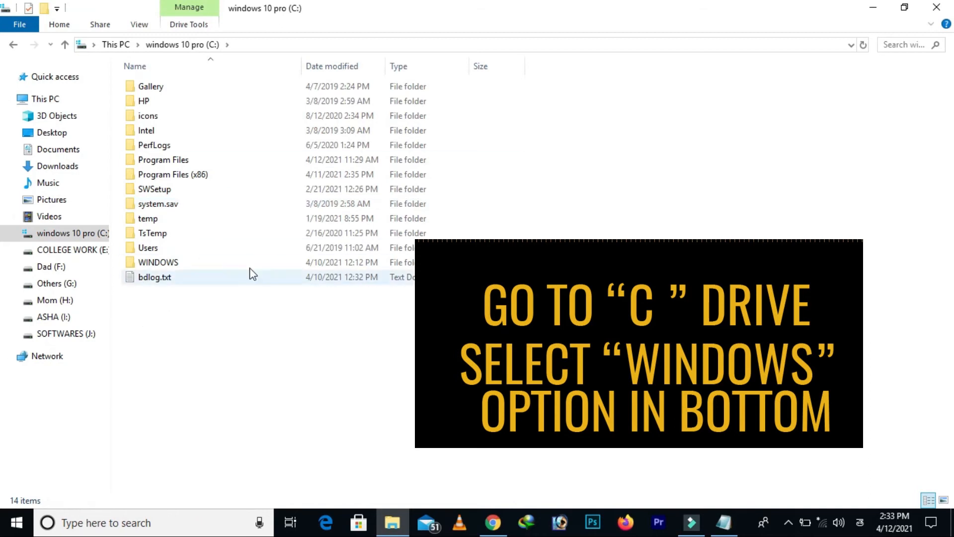
pyautogui.click(178, 262)
pyautogui.doubleClick(178, 262)
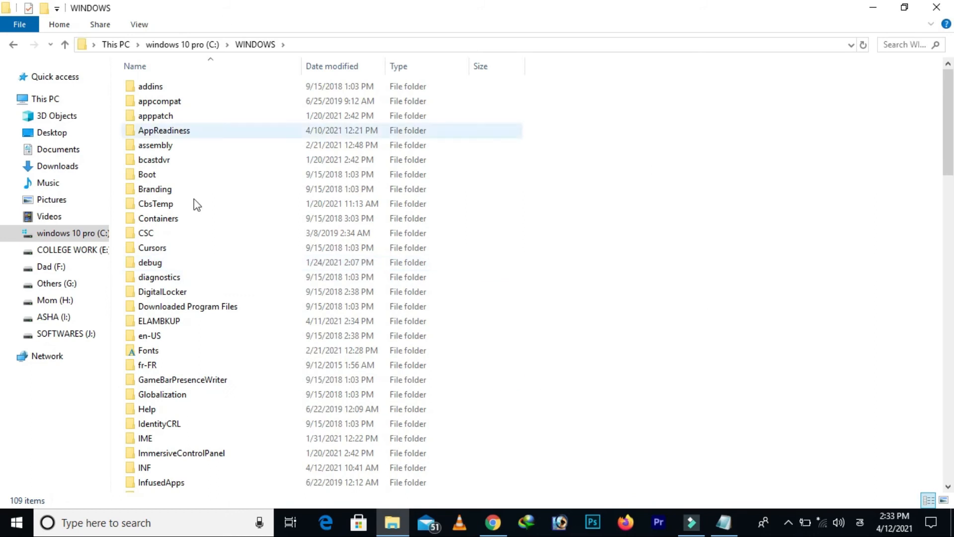
# Open the Download folder inside SoftwareDistribution to view its contents, and close the File Explorer window
pyautogui.scroll(-19, 213, 281)
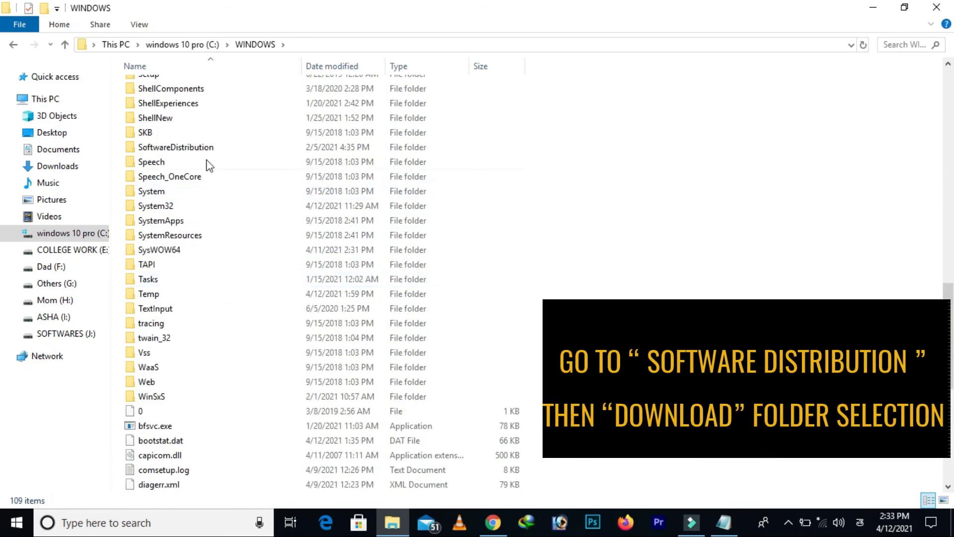
pyautogui.click(198, 148)
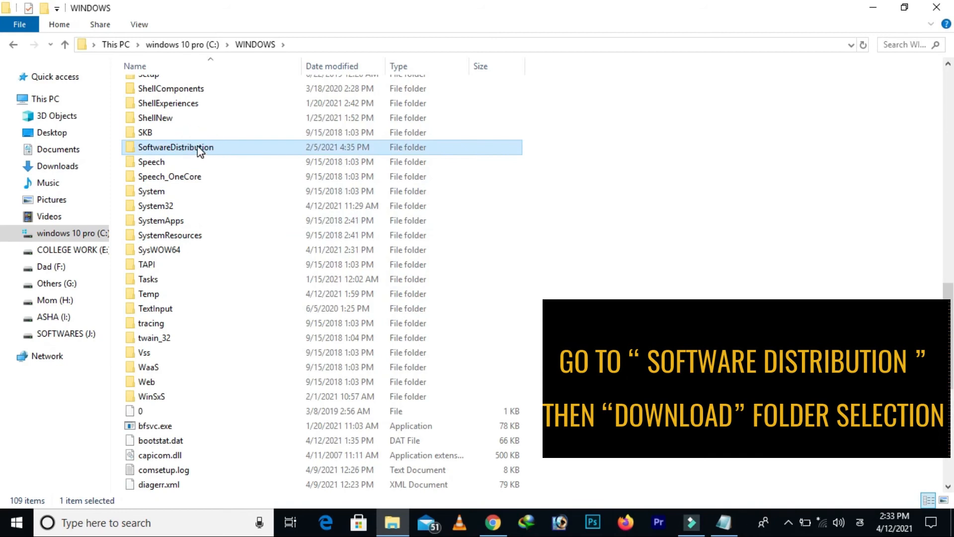
pyautogui.doubleClick(221, 147)
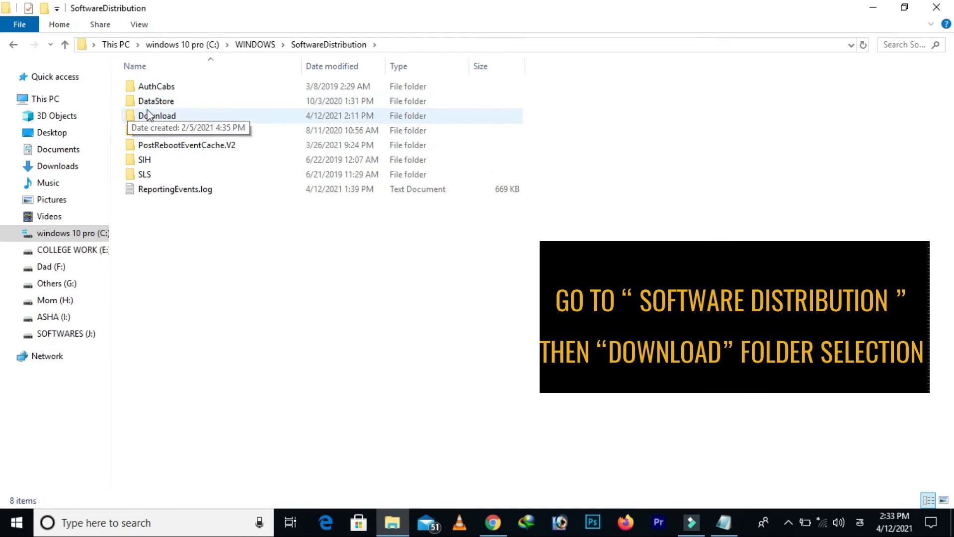
pyautogui.doubleClick(159, 116)
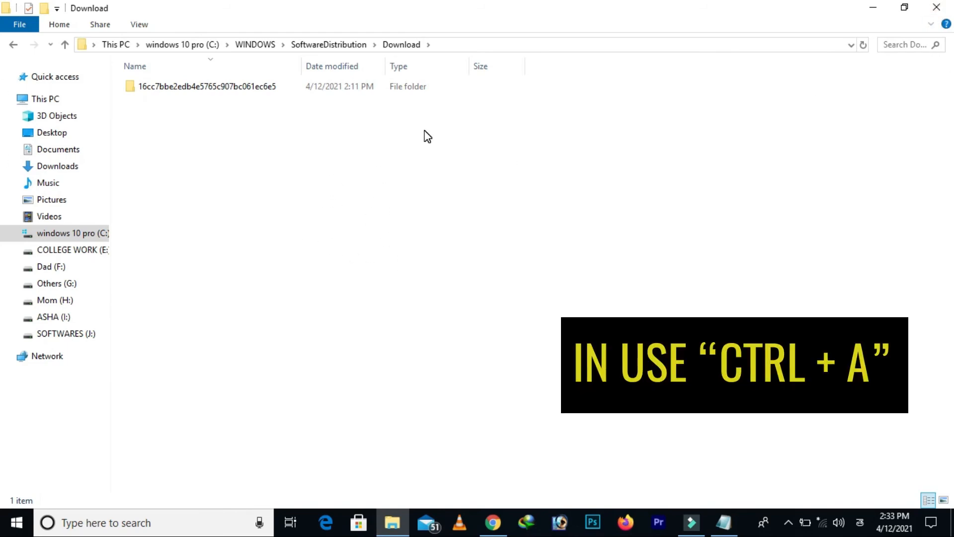
pyautogui.click(941, 9)
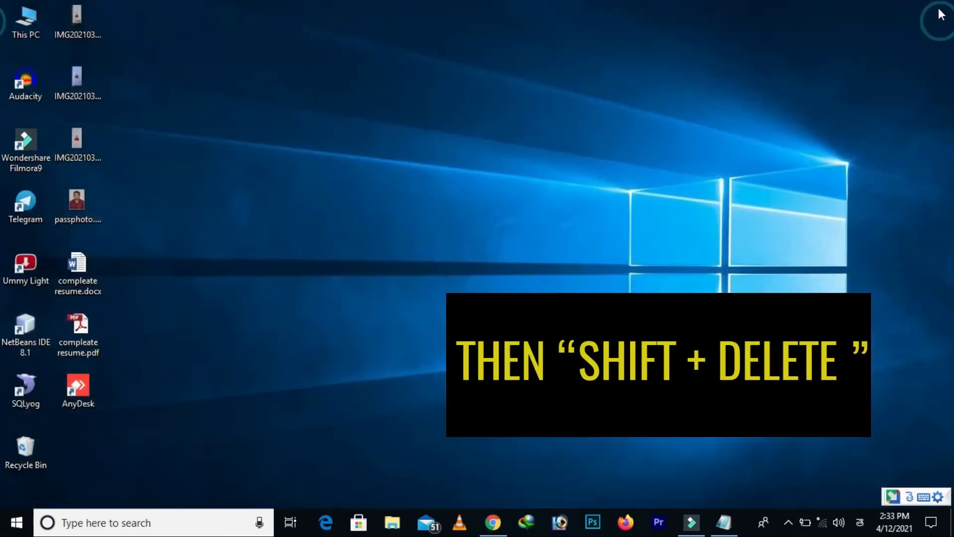
# Bring the minimized Notepad window with the Telugu notes back up from the desktop
pyautogui.rightClick(472, 230)
pyautogui.click(504, 265)
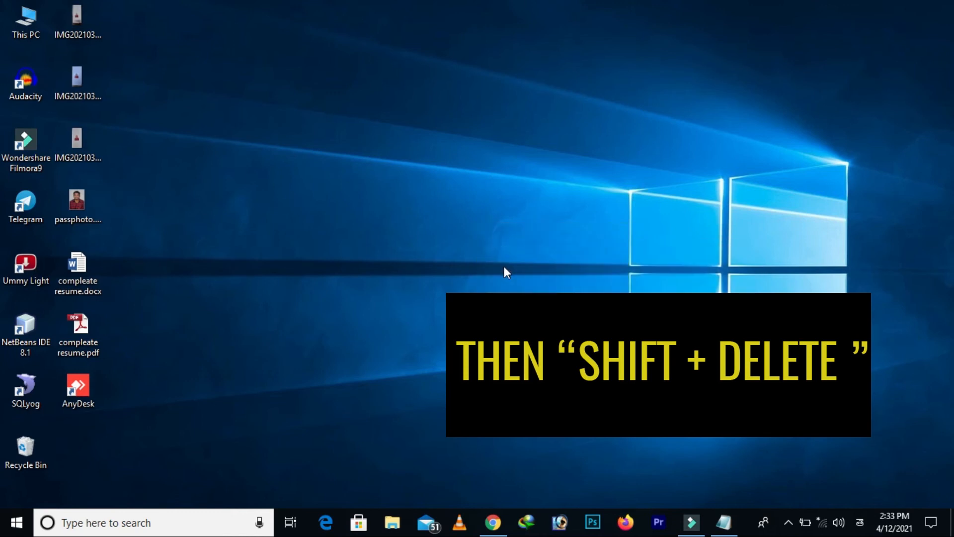
pyautogui.moveTo(724, 522)
pyautogui.click(720, 487)
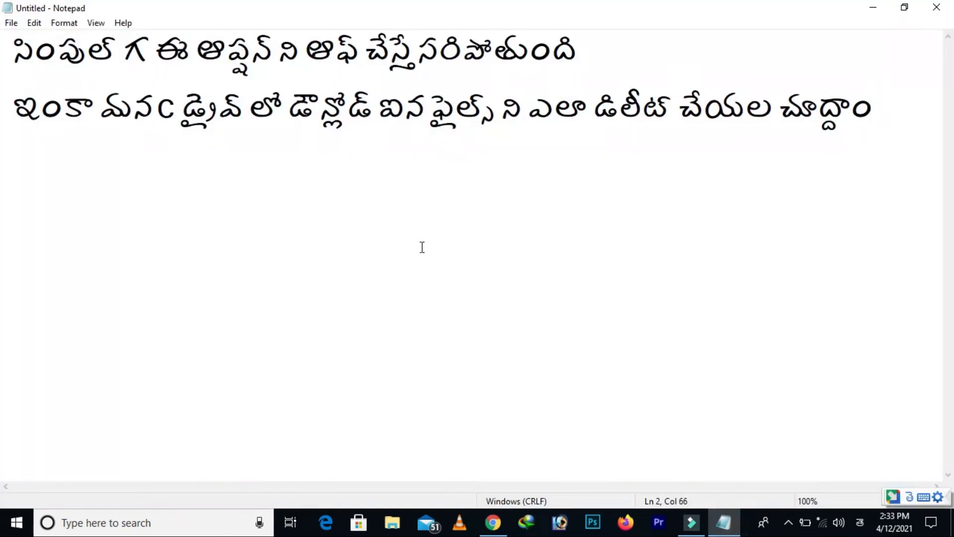
# Start a third line in the notes with the words "అర్దమైంది అనుకుంటున్నాను"
pyautogui.press('Return')
pyautogui.write('ardamaindi ')
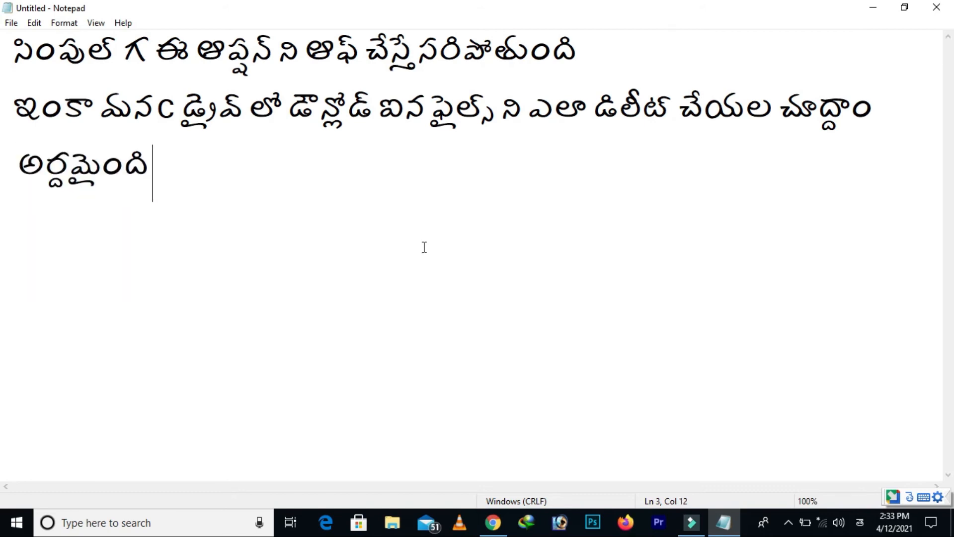
pyautogui.write('anuk')
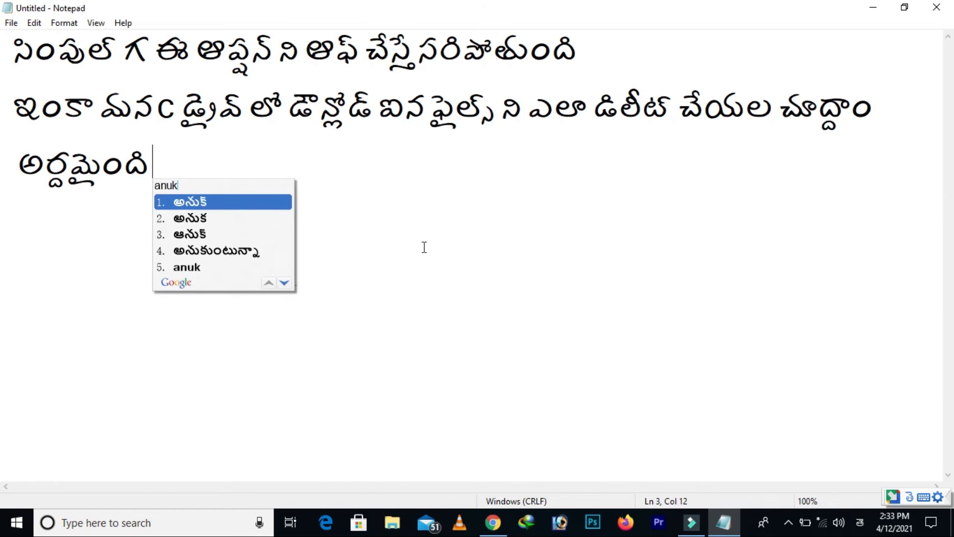
pyautogui.write('unnanu')
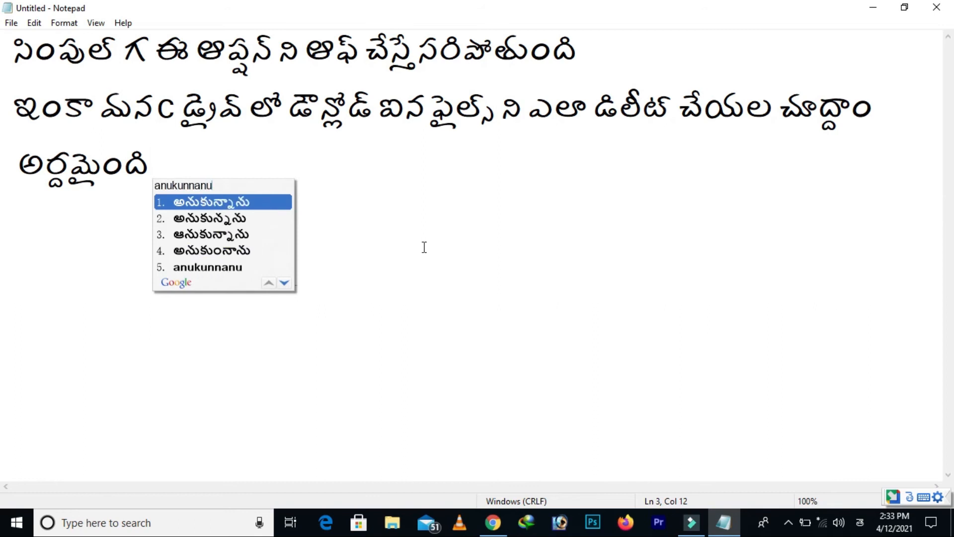
pyautogui.press('BackSpace')
pyautogui.press('BackSpace')
pyautogui.press('BackSpace')
pyautogui.press('BackSpace')
pyautogui.press('BackSpace')
pyautogui.press('BackSpace')
pyautogui.press('BackSpace')
pyautogui.press('BackSpace')
pyautogui.press('BackSpace')
pyautogui.press('BackSpace')
pyautogui.press('BackSpace')
pyautogui.press('BackSpace')
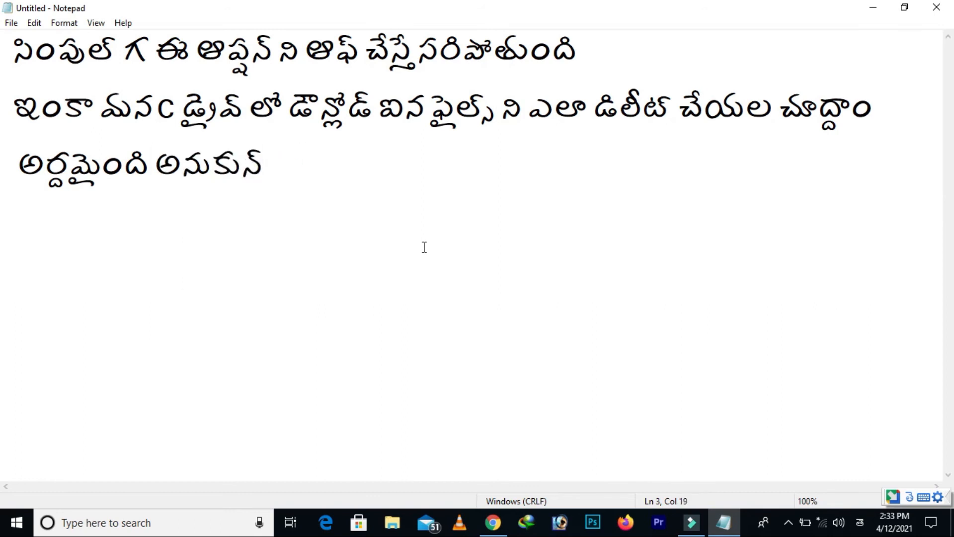
pyautogui.write('a')
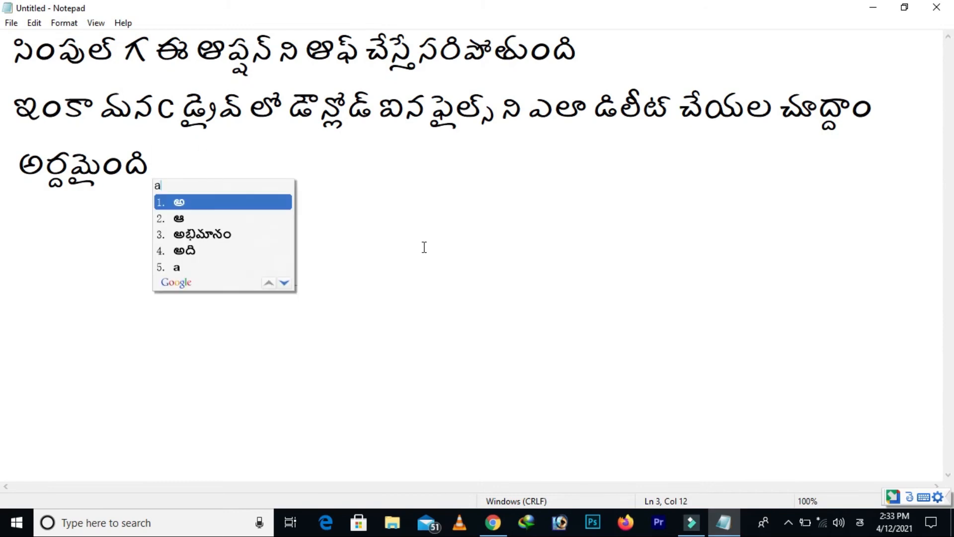
pyautogui.write('nukun')
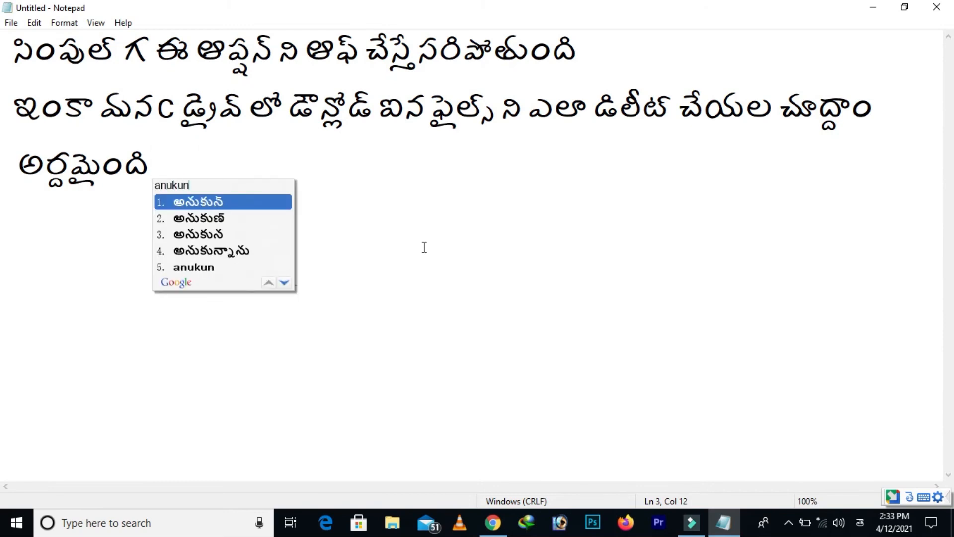
pyautogui.write('tunnanu')
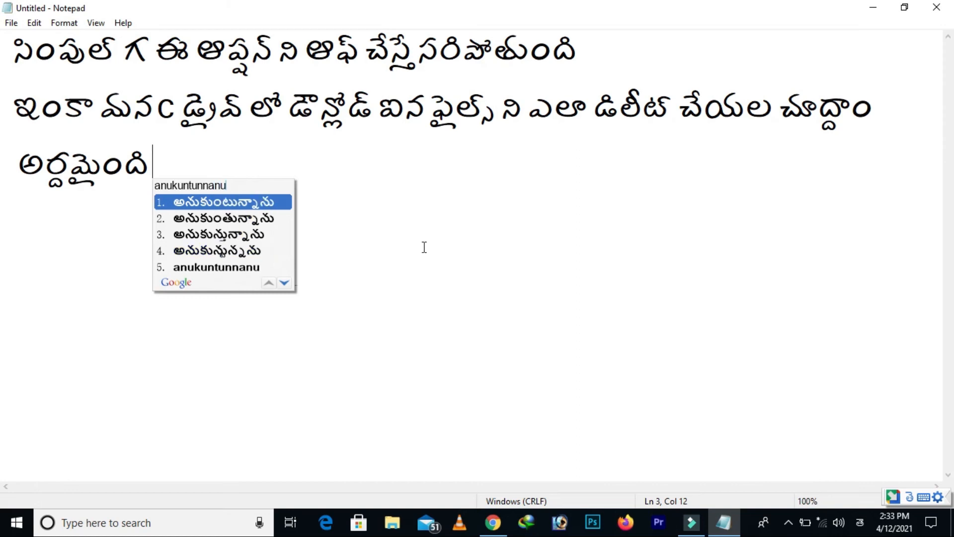
pyautogui.press('space')
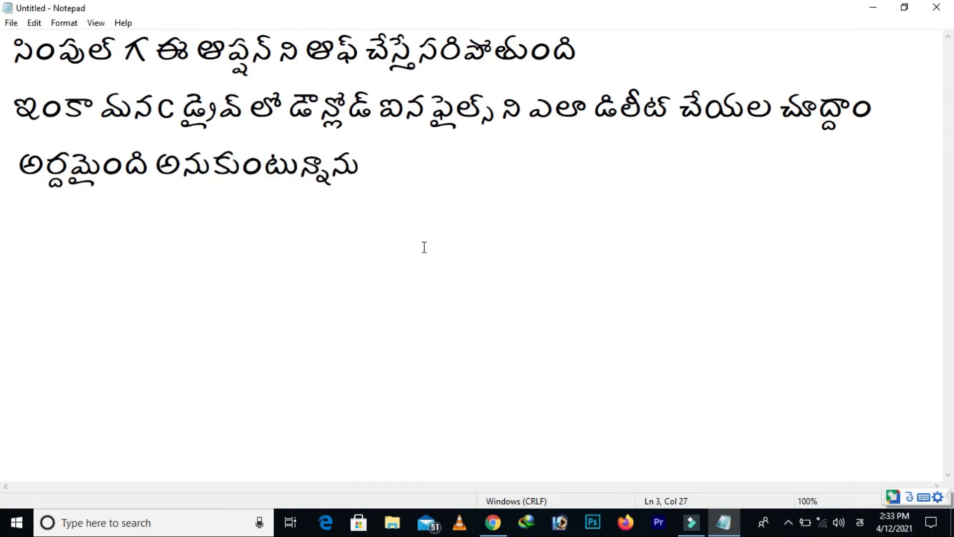
# Continue the third line with "ఫ్రెండ్స్ వాయిస్ ఓవర్"
pyautogui.write('friends')
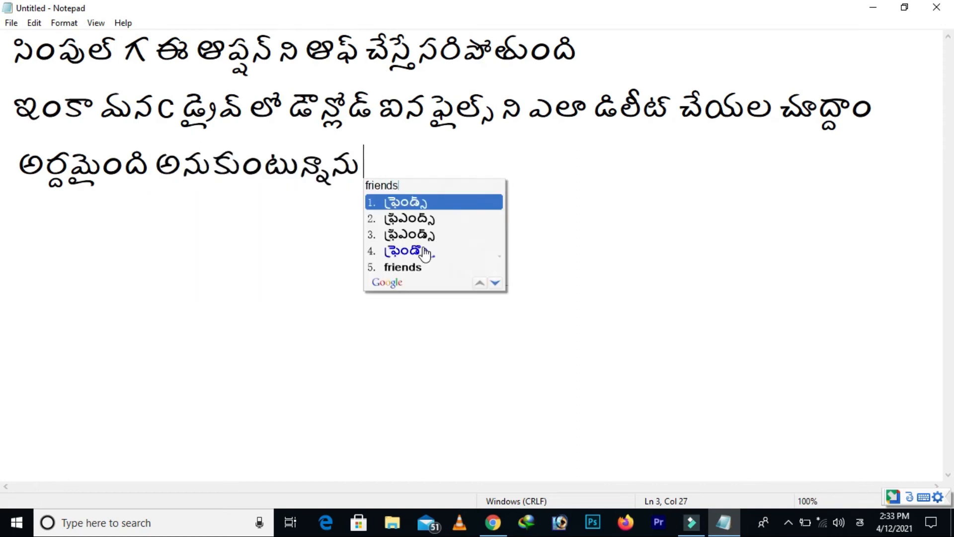
pyautogui.press('space')
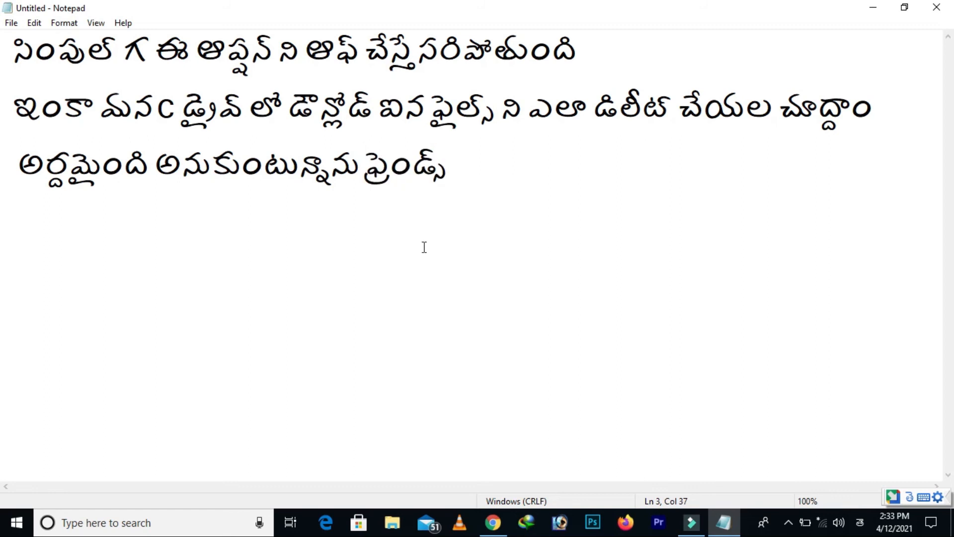
pyautogui.write('voice')
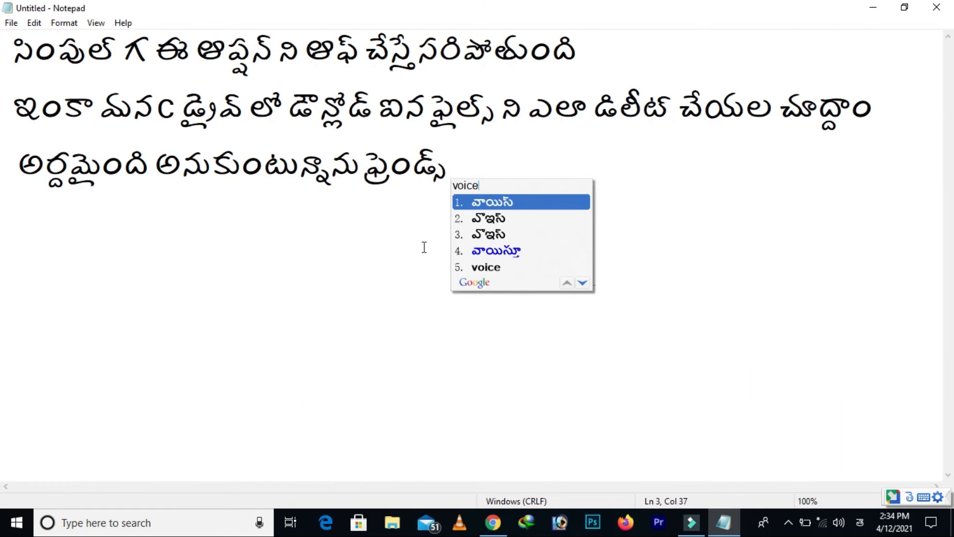
pyautogui.press('space')
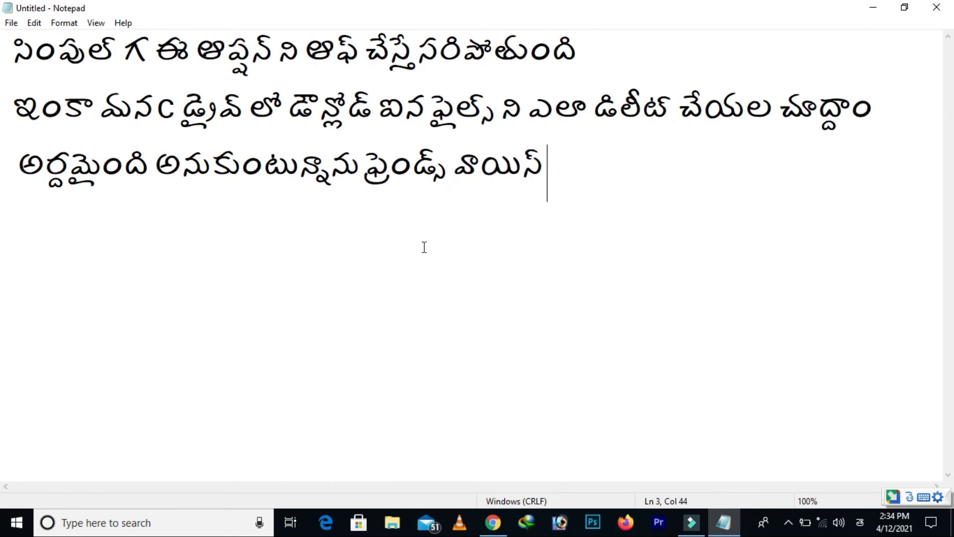
pyautogui.write('over')
pyautogui.press('space')
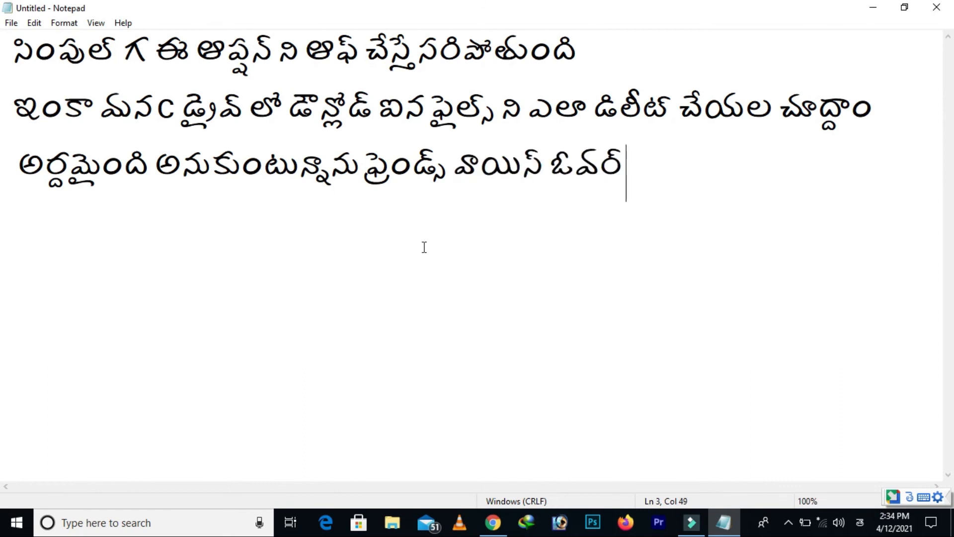
# Finish the third line with "ఇవ్వకపోడానికి మెయిన్గ" and start a fourth line
pyautogui.write('ivvad')
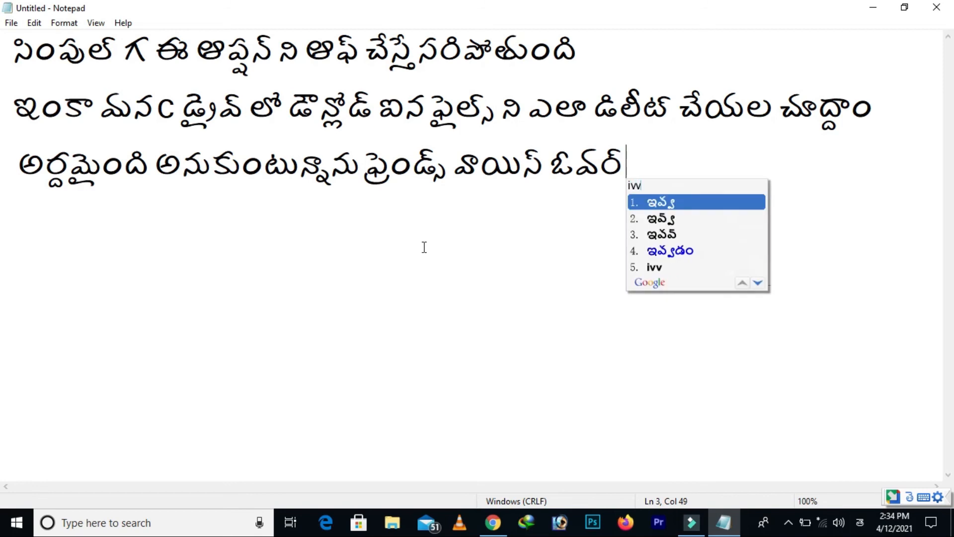
pyautogui.write('n')
pyautogui.press('BackSpace')
pyautogui.press('BackSpace')
pyautogui.write('kapodaniki ')
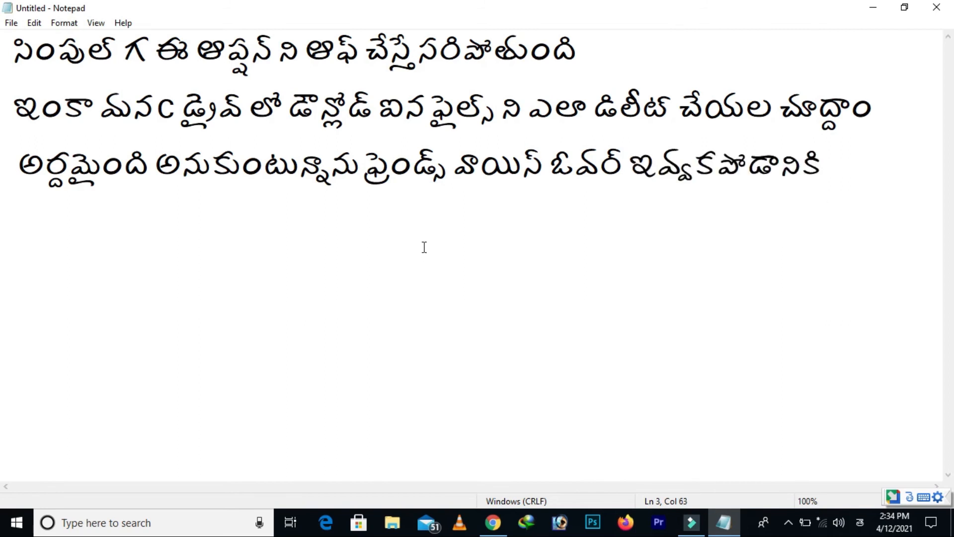
pyautogui.write('mai')
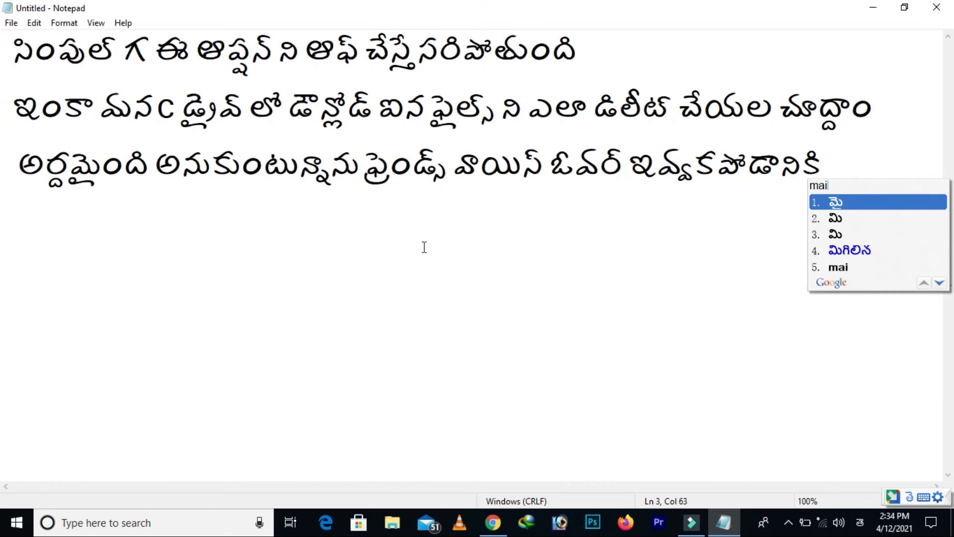
pyautogui.write('n')
pyautogui.press('Return')
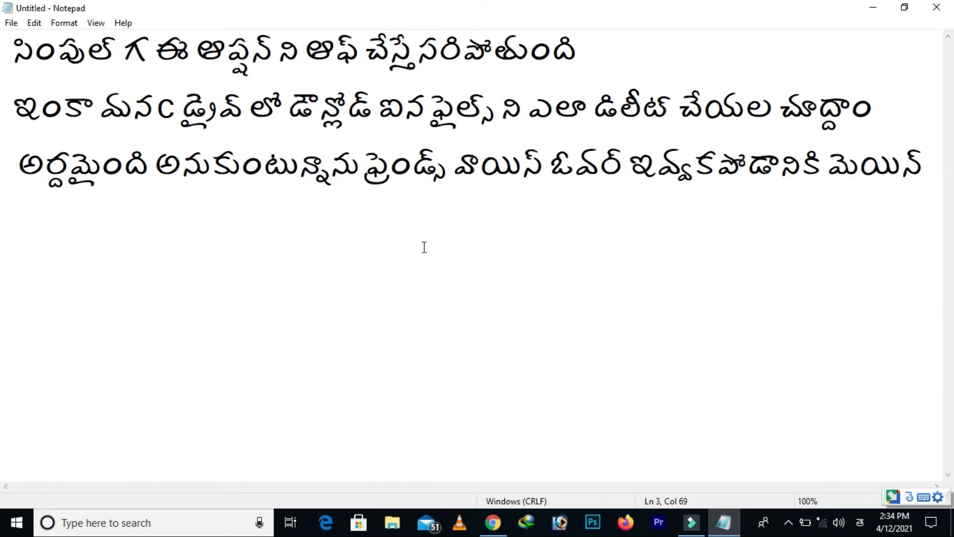
pyautogui.write('ga')
pyautogui.press('Return')
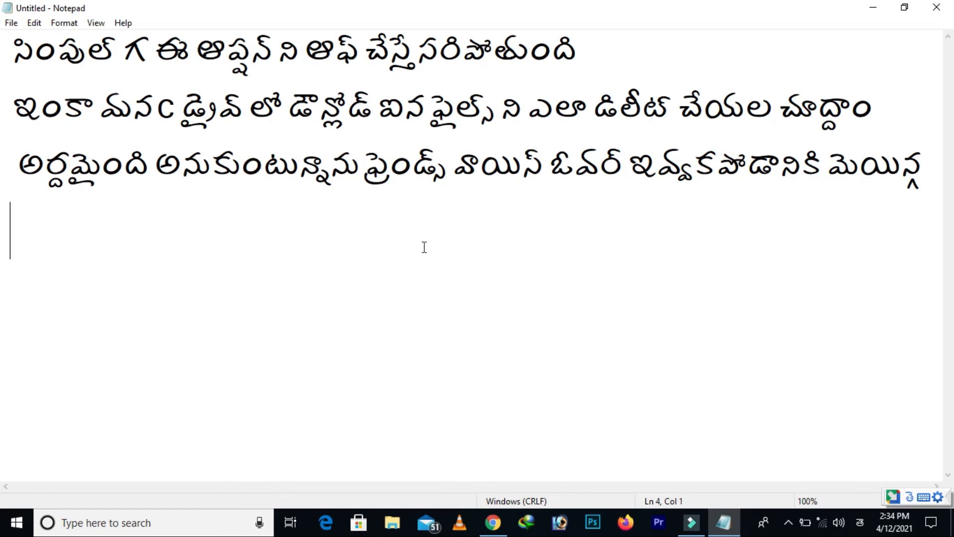
# Write "నా కంప్యూటర్" at the beginning of the fourth line, choosing the long-vowel spelling "నా"
pyautogui.write('na')
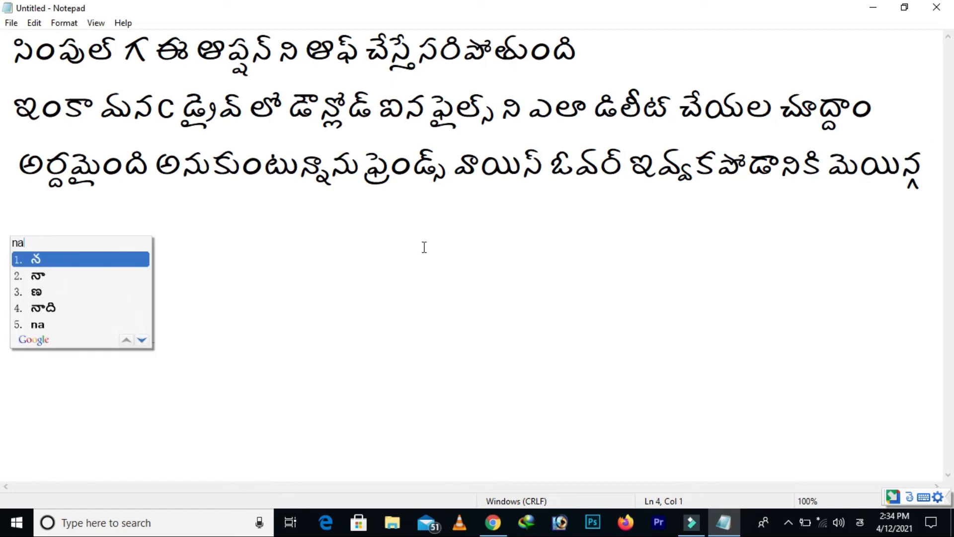
pyautogui.press('Down')
pyautogui.press('space')
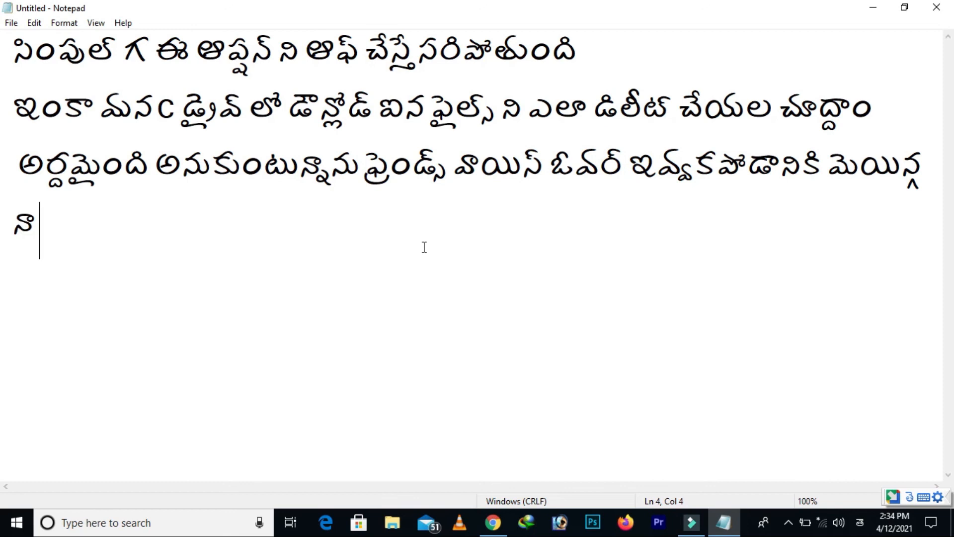
pyautogui.write('compute')
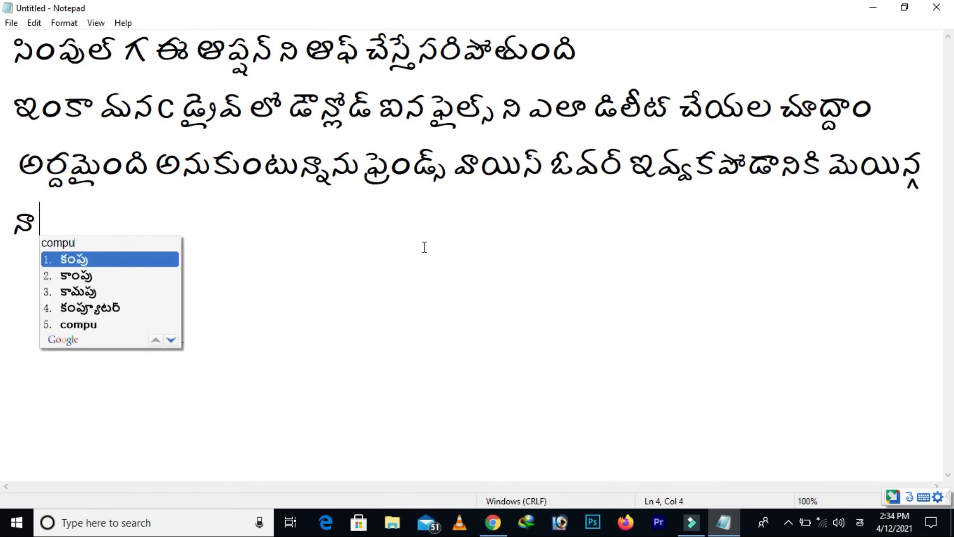
pyautogui.write('r')
pyautogui.press('space')
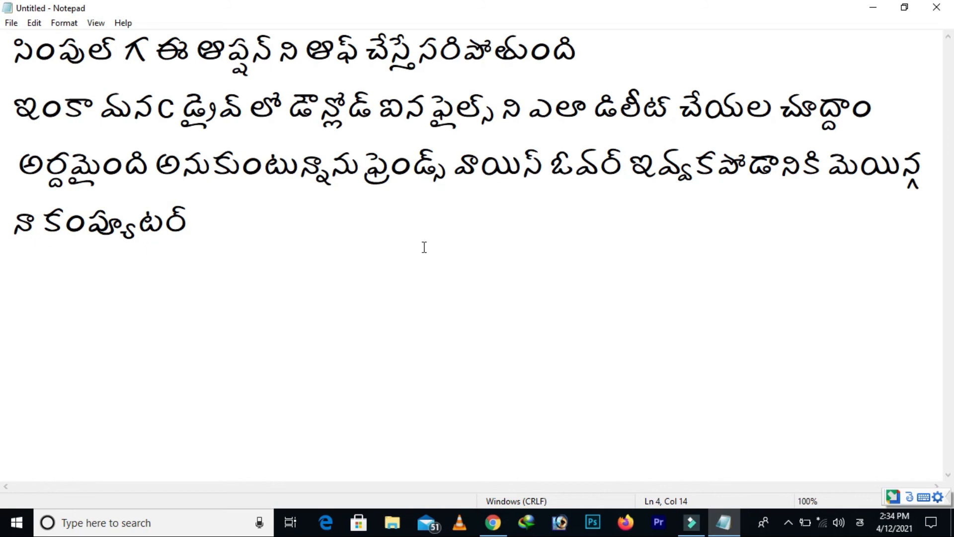
# Add "స్మాల్ ప్రాబ్లం వాళ్ళ" to the fourth line after "కంప్యూటర్"
pyautogui.write('small')
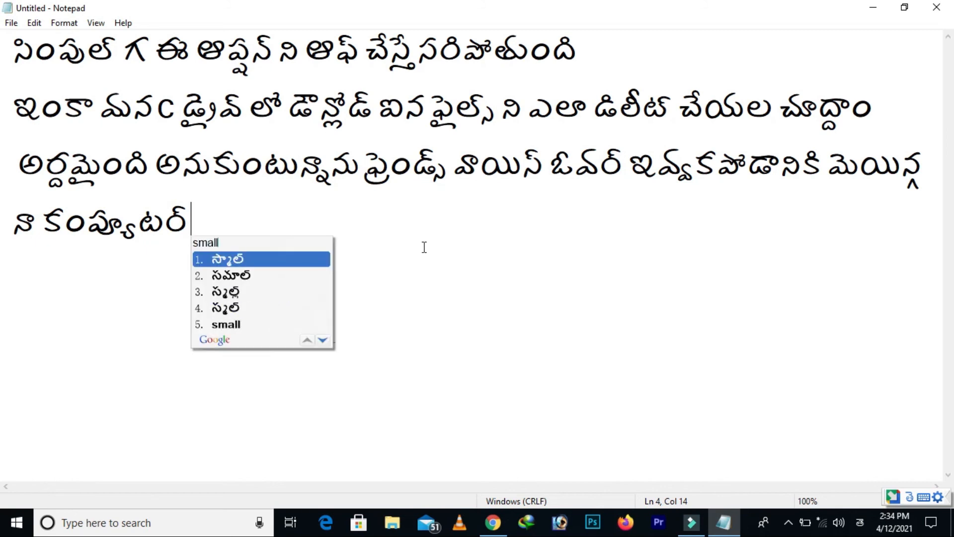
pyautogui.press('space')
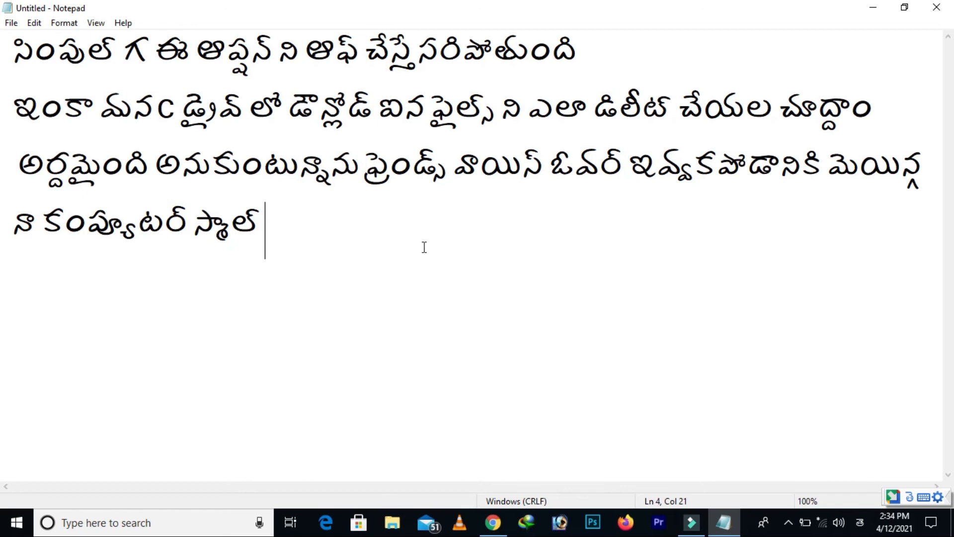
pyautogui.write('problem')
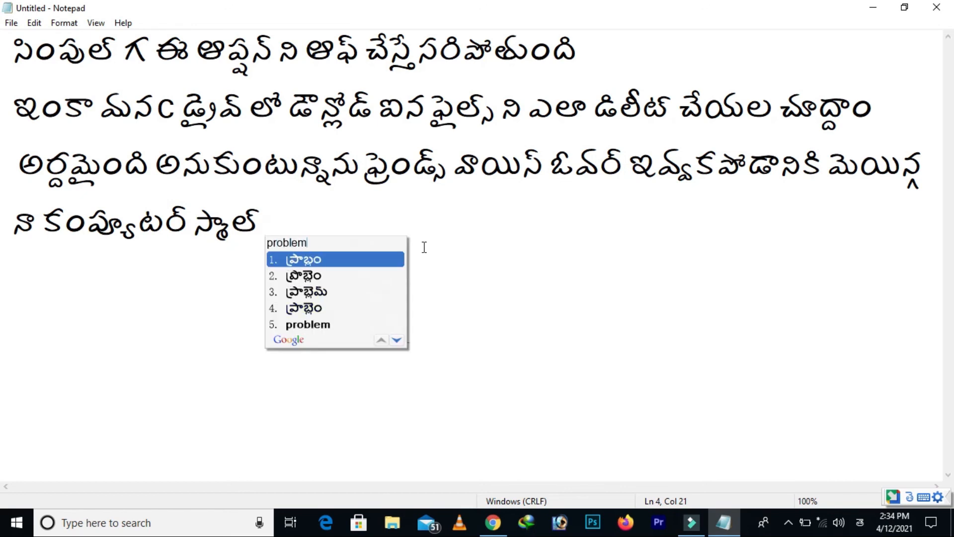
pyautogui.press('space')
pyautogui.write('valla')
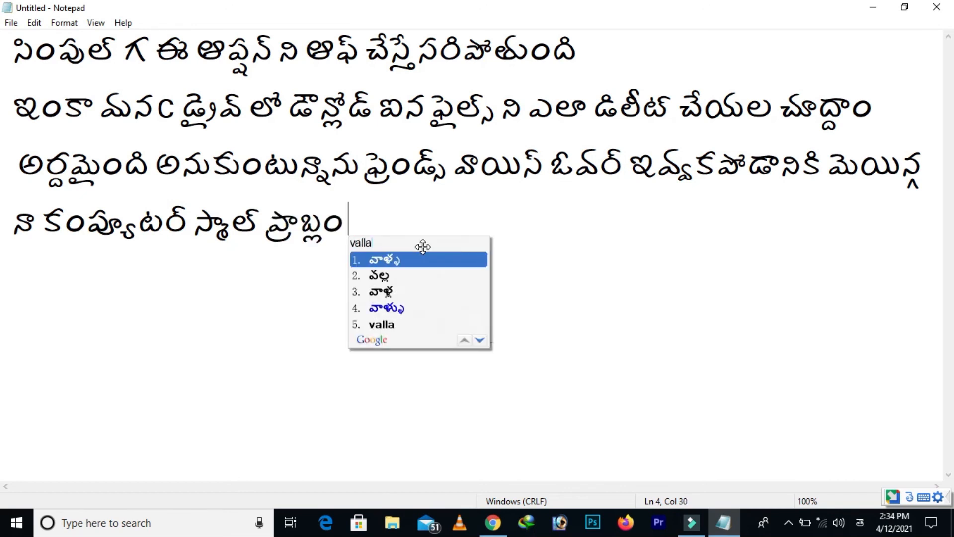
pyautogui.press('space')
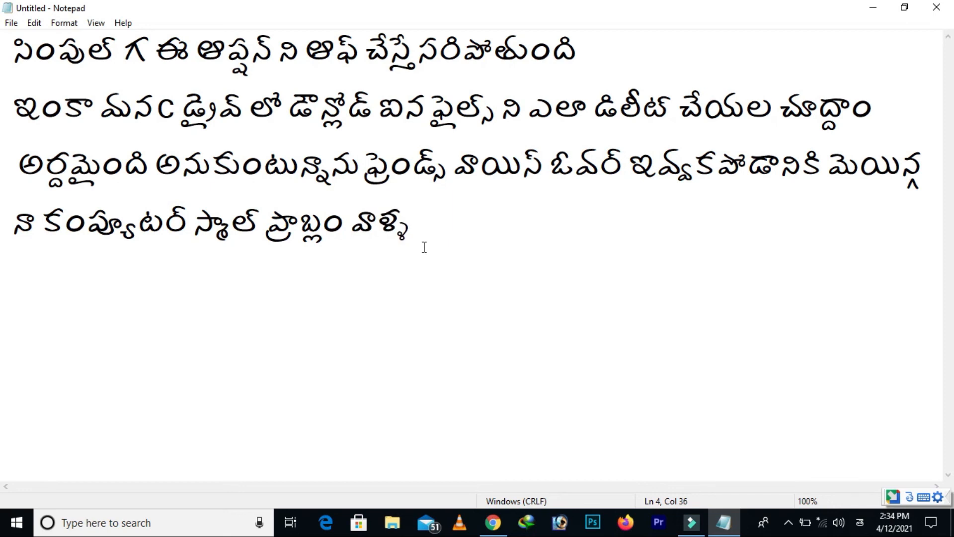
# Finish the fourth line with "ఇవ్వలేకపోయాను ....." and start a fifth line
pyautogui.write('ivvala')
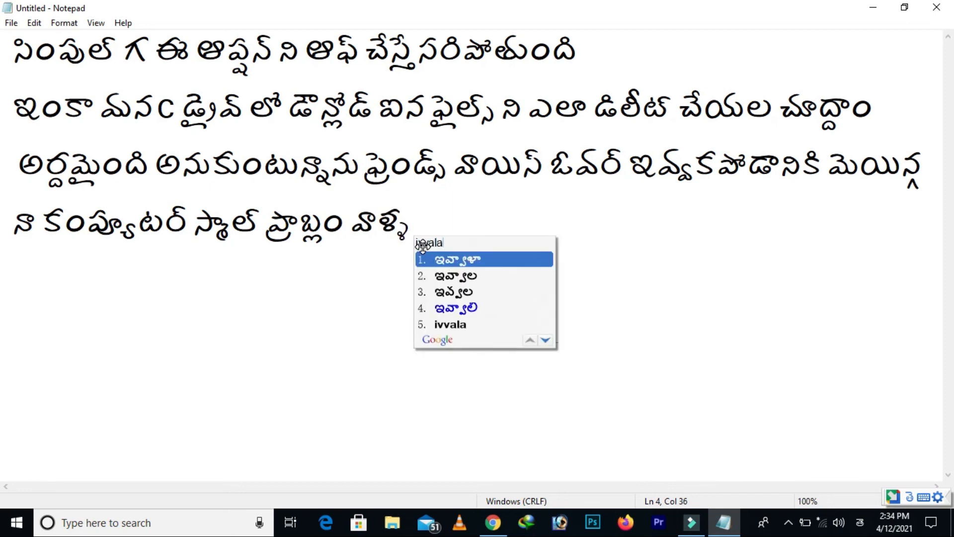
pyautogui.write('ekapoyanu')
pyautogui.press('space')
pyautogui.write('.....')
pyautogui.press('Return')
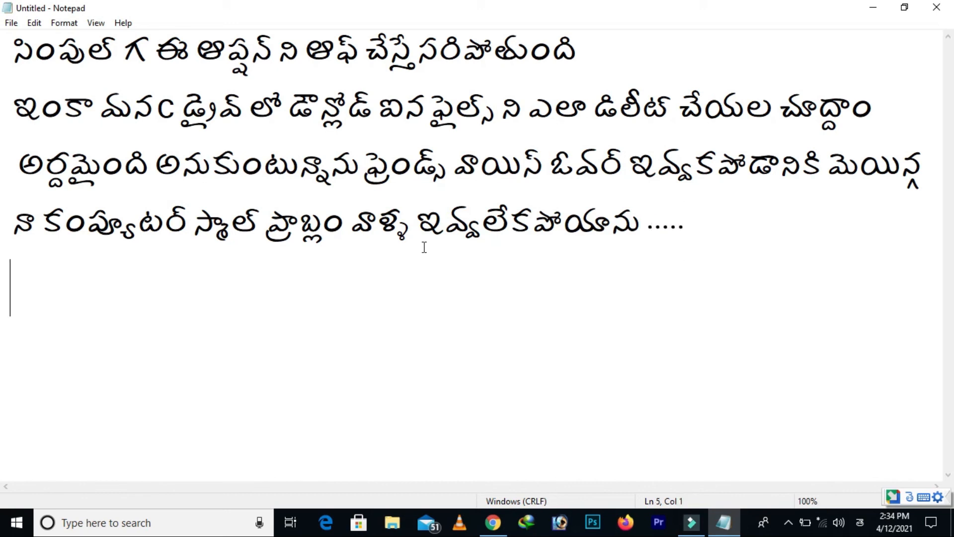
# Write "ఇక ఉంటాను ఫ్రెండ్స్" at the beginning of the fifth line
pyautogui.write('ika')
pyautogui.press('space')
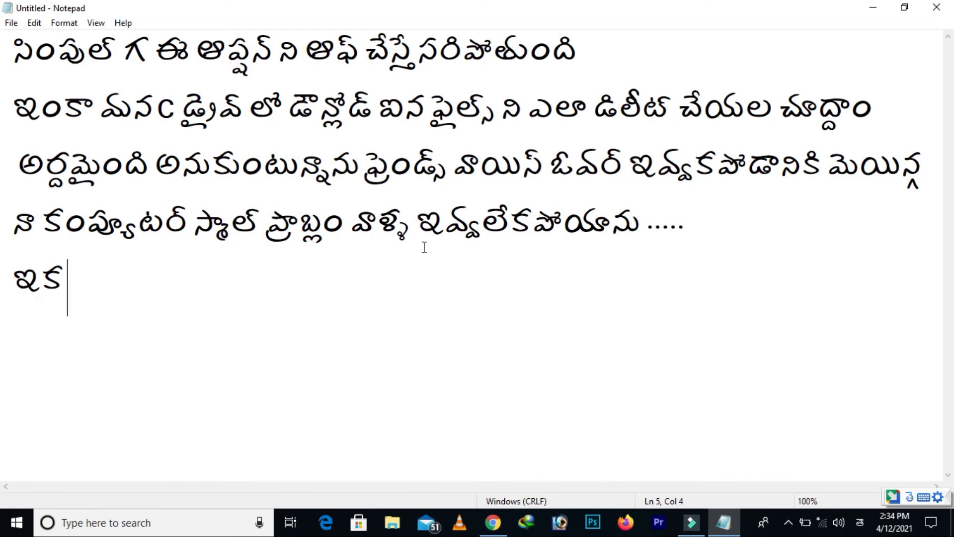
pyautogui.write('unat')
pyautogui.press('BackSpace')
pyautogui.press('BackSpace')
pyautogui.press('BackSpace')
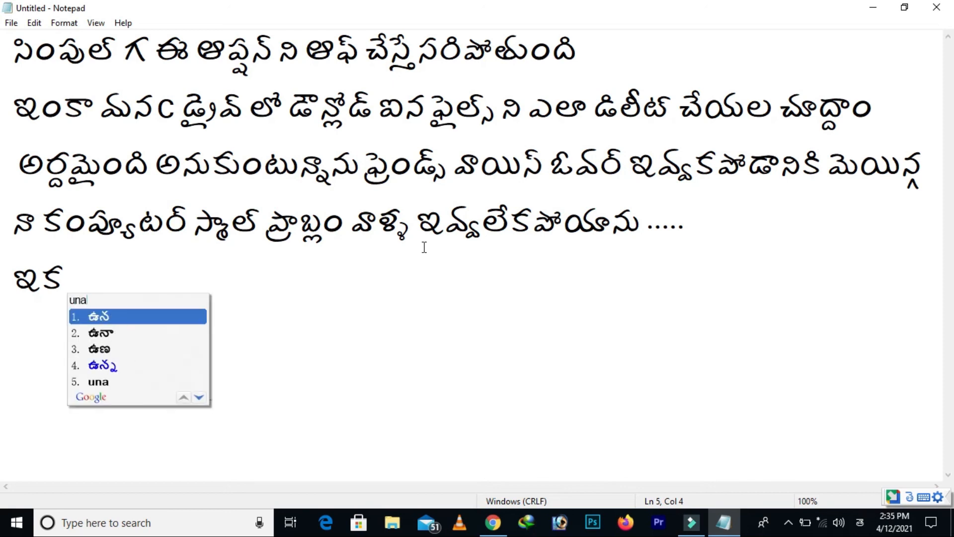
pyautogui.press('BackSpace')
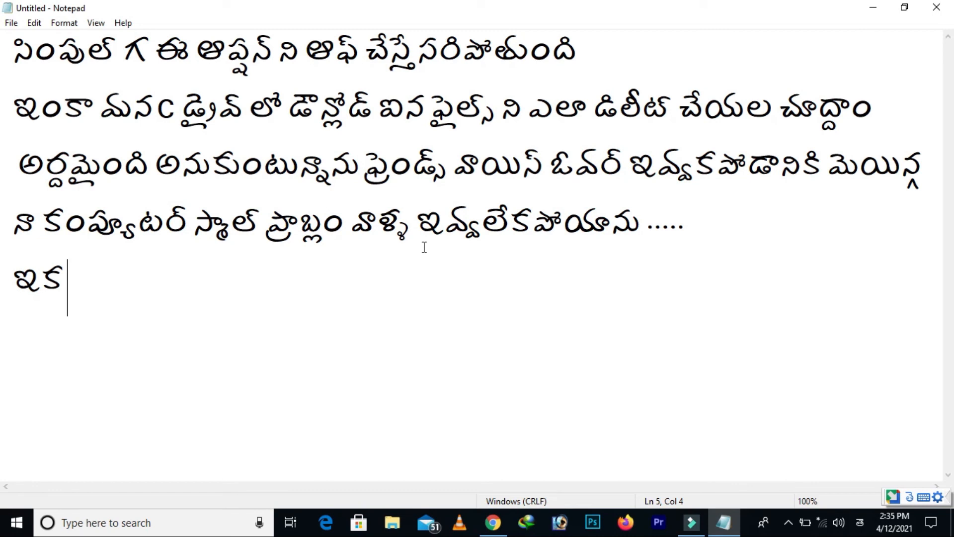
pyautogui.write('untanu')
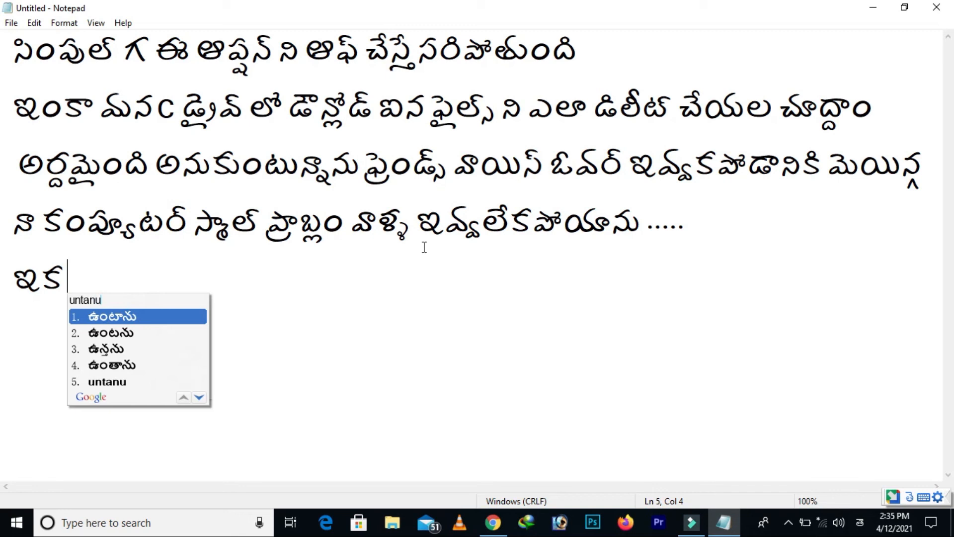
pyautogui.press('space')
pyautogui.write('friends')
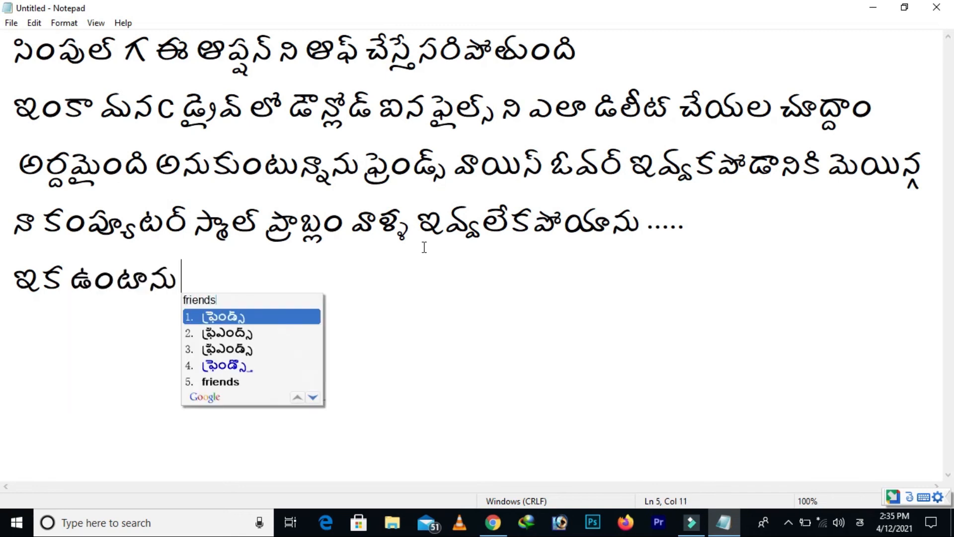
pyautogui.press('space')
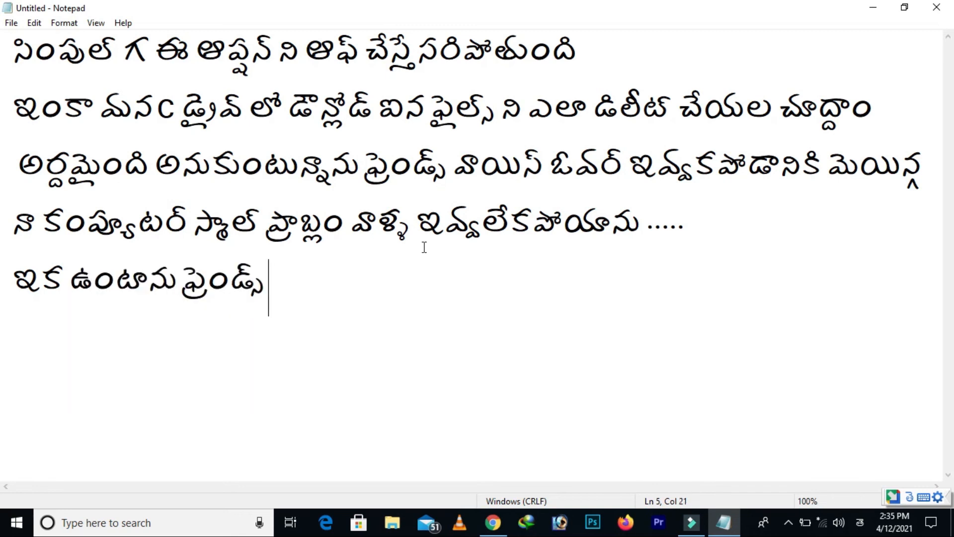
# Add "మరల కొత్త టాపిక్ తో" to the fifth line after "ఫ్రెండ్స్"
pyautogui.write('marala')
pyautogui.press('space')
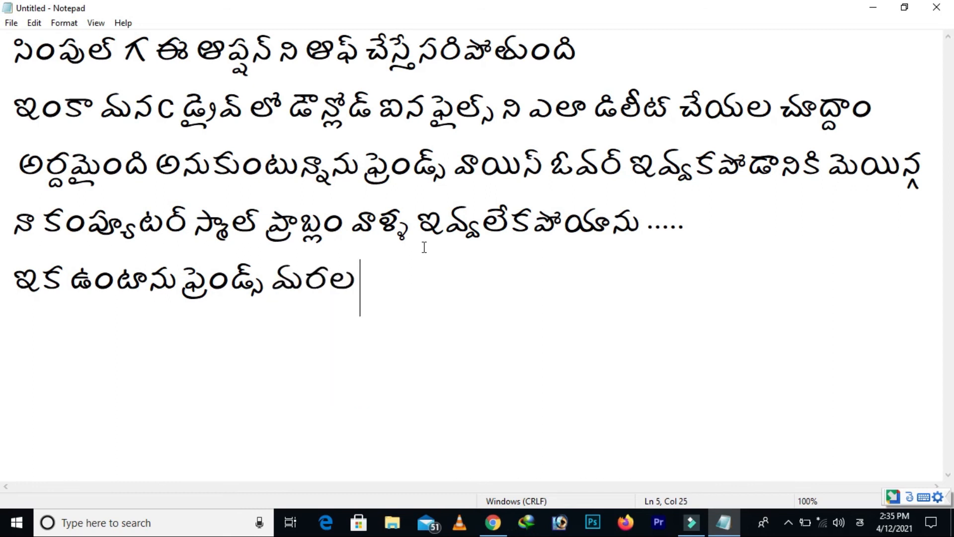
pyautogui.write('kotha')
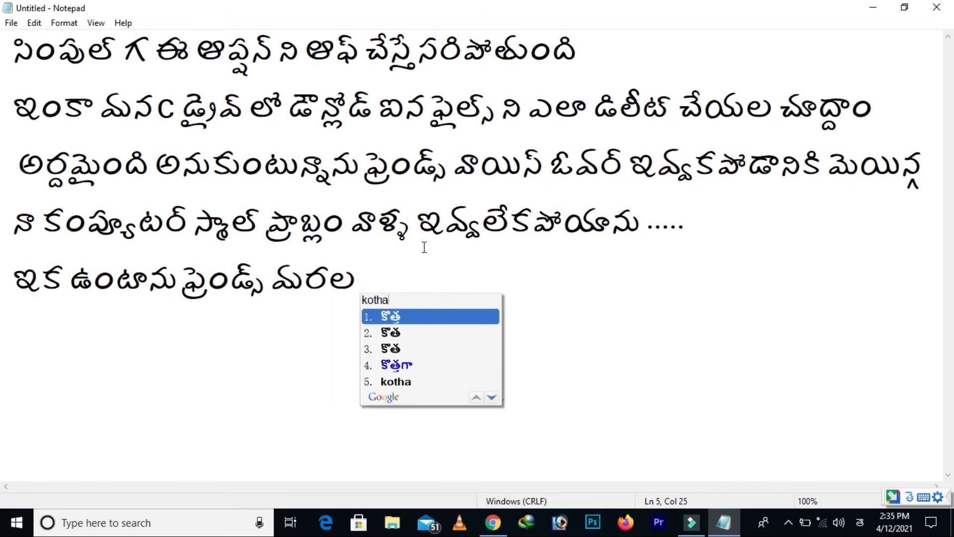
pyautogui.press('space')
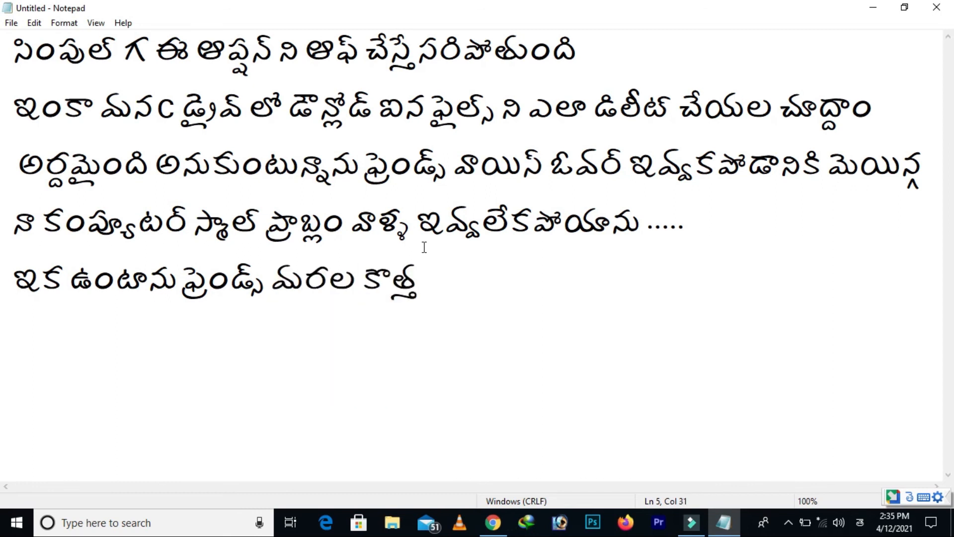
pyautogui.write('topic')
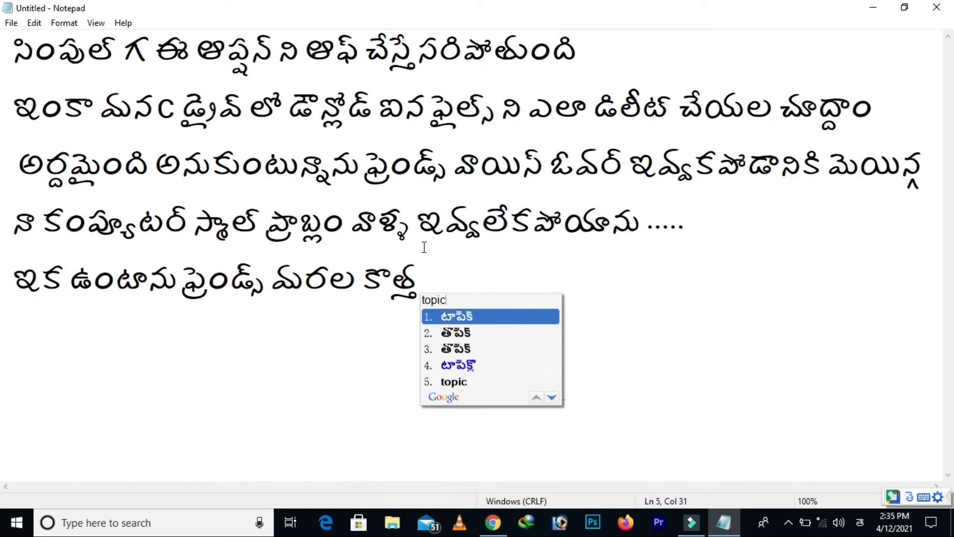
pyautogui.press('space')
pyautogui.write('tho')
pyautogui.press('space')
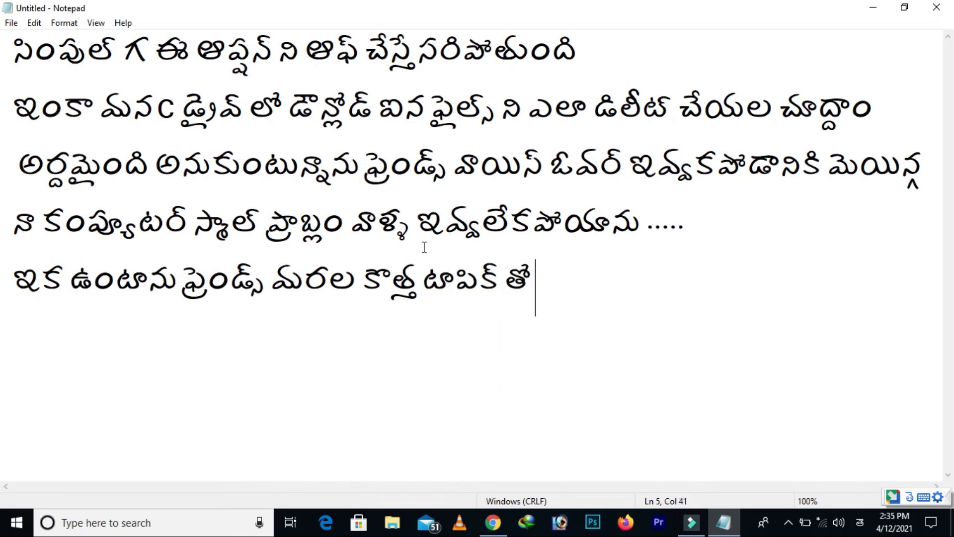
# Finish the fifth line with "కలుద్దాం ......" and start a sixth line
pyautogui.write('kalud')
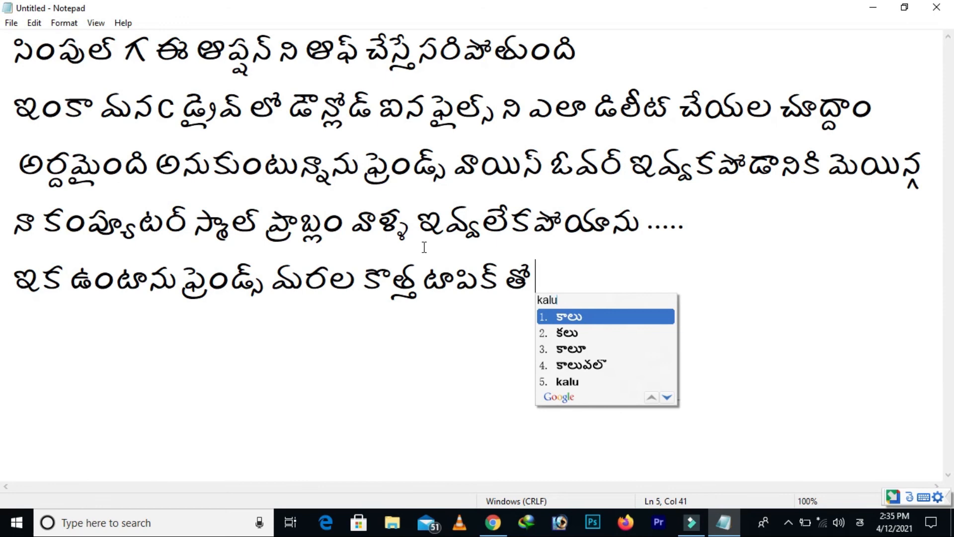
pyautogui.write('dam')
pyautogui.press('space')
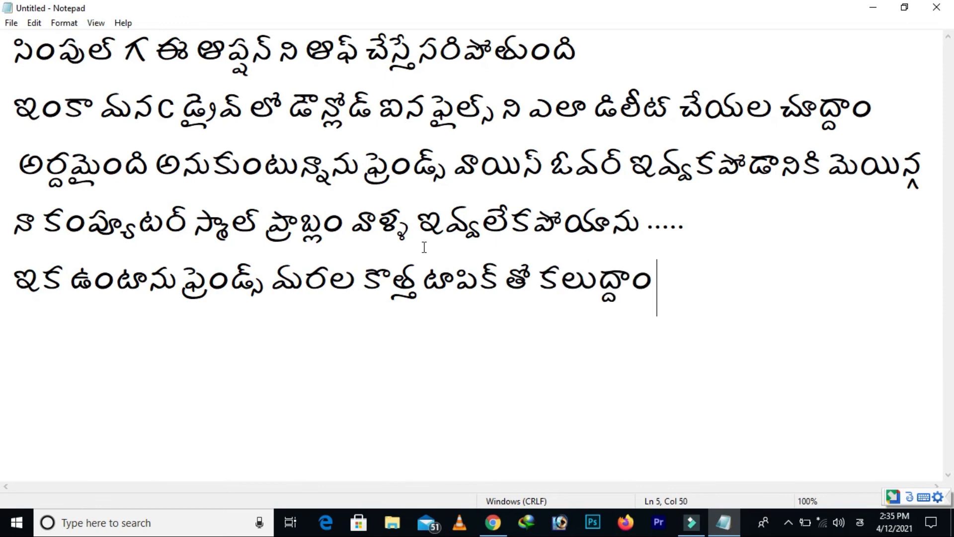
pyautogui.write('......')
pyautogui.press('Return')
# Switch the input language to English and write "thanks for watching......" on the sixth line
pyautogui.hotkey('alt', 'shift')
pyautogui.write('th')
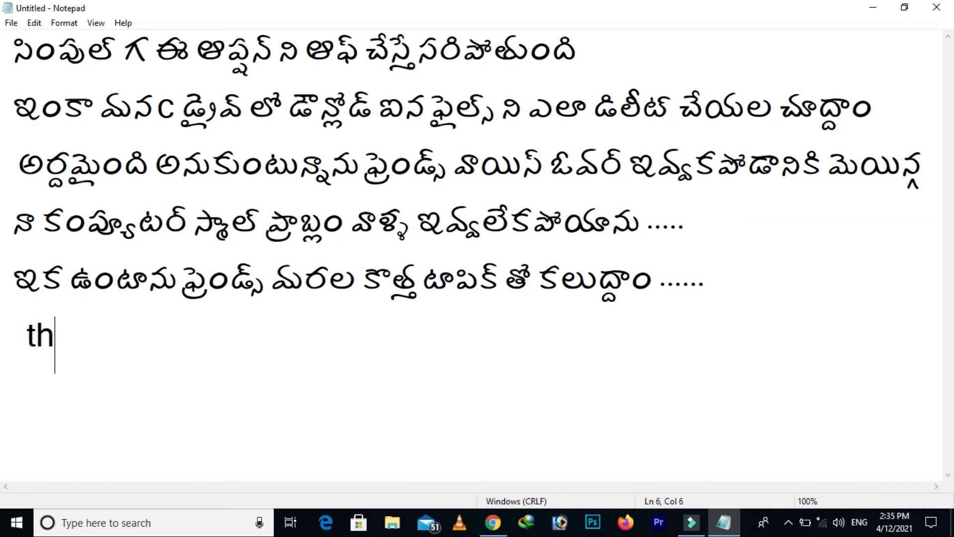
pyautogui.write('anks fo')
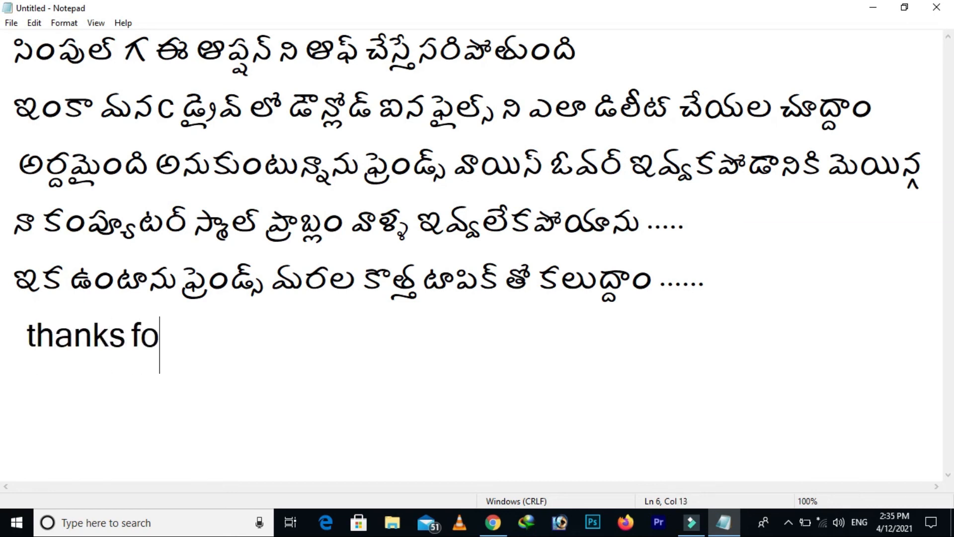
pyautogui.write('r watchi')
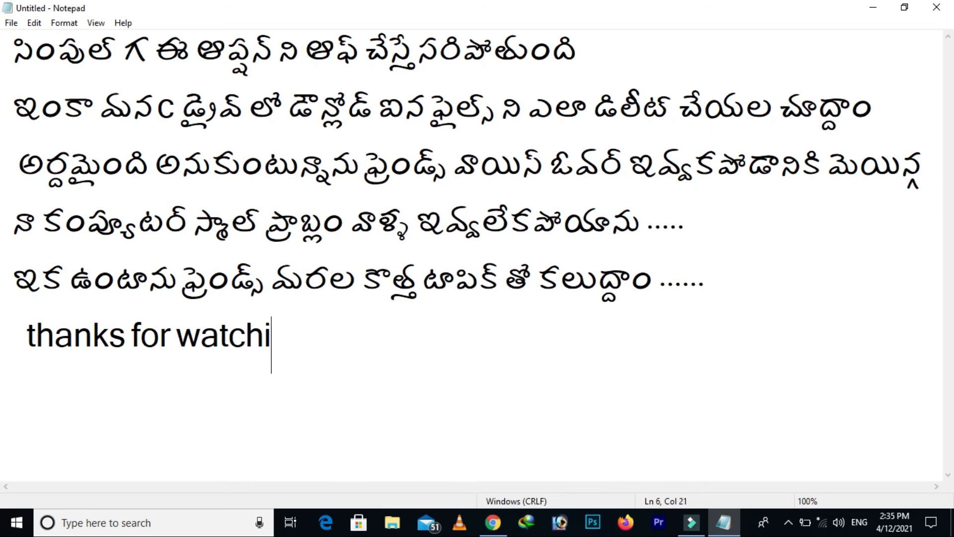
pyautogui.write('ng......')
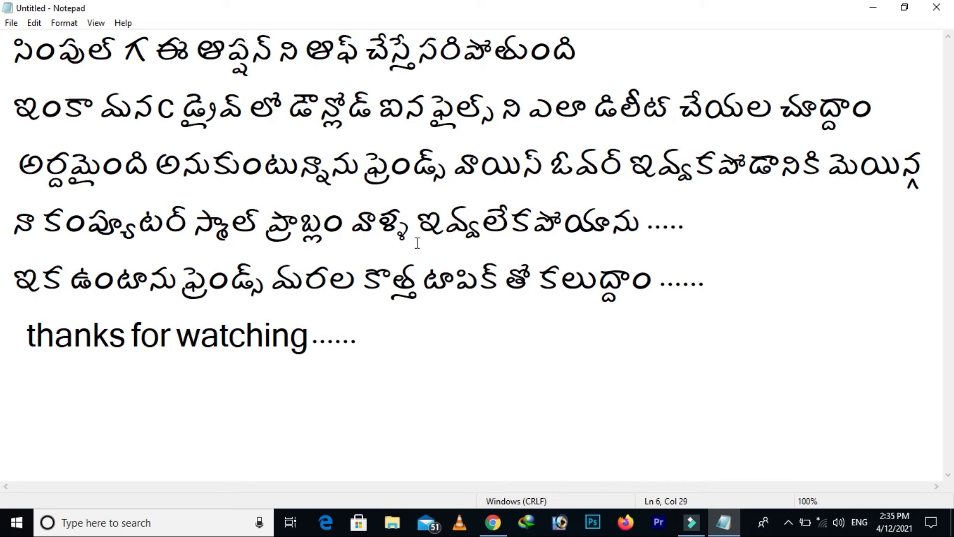
# Minimize the notes window and bring up the desktop's context menu
pyautogui.click(873, 7)
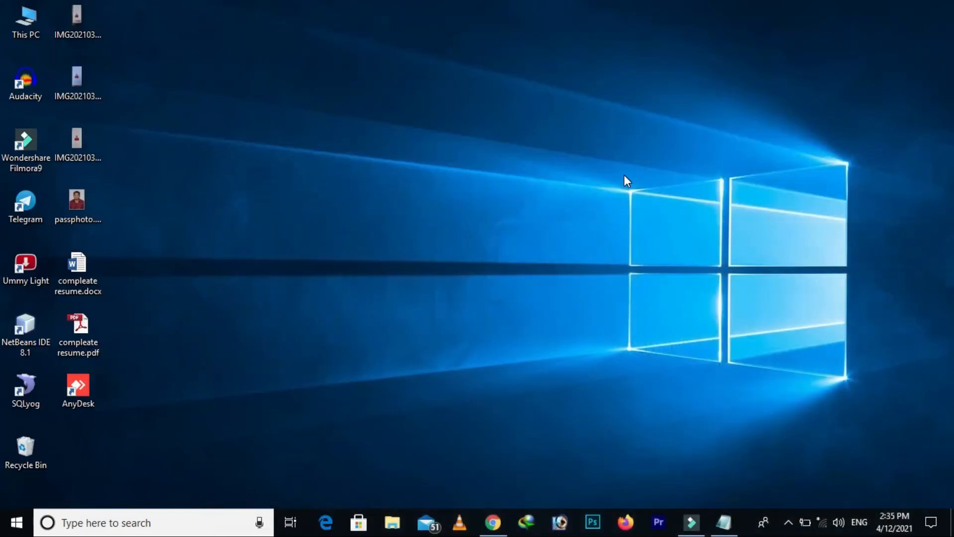
pyautogui.rightClick(647, 210)
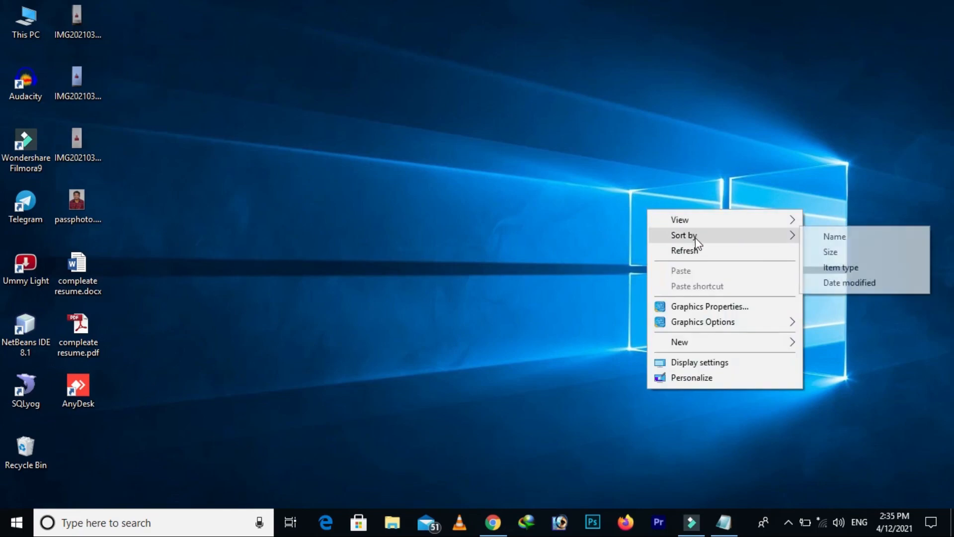